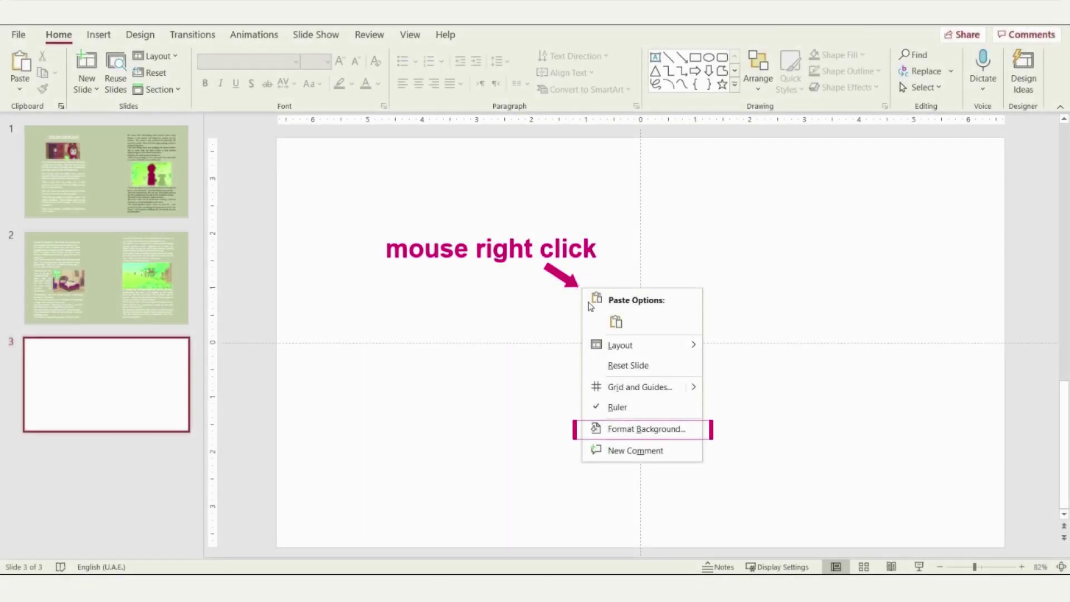
# Step: Give the blank third slide a solid background fill in the recent sage green that matches the other slides
pyautogui.click(626, 428)
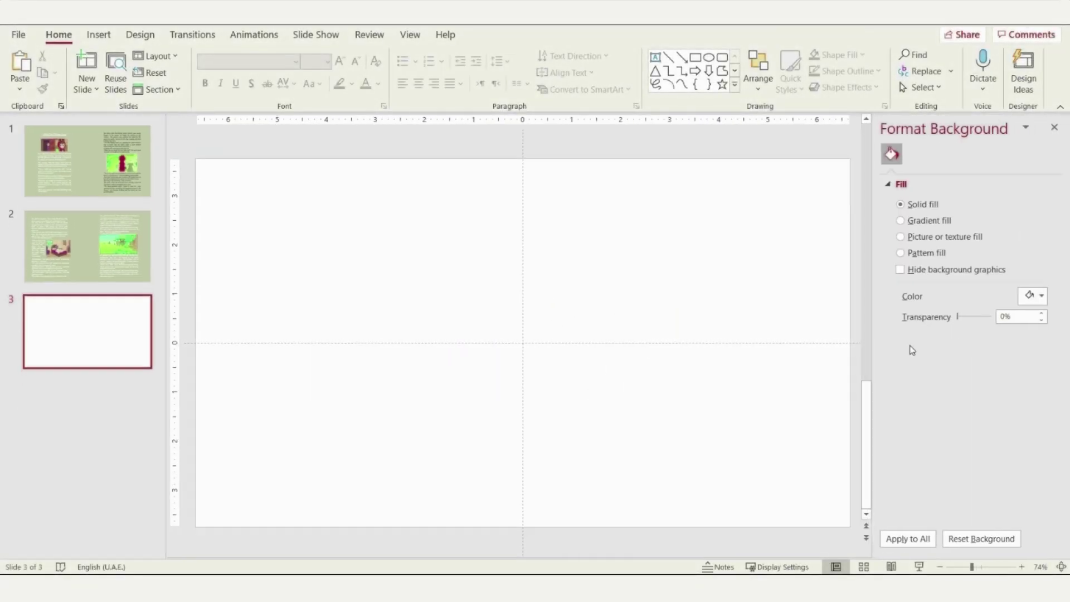
pyautogui.click(1034, 296)
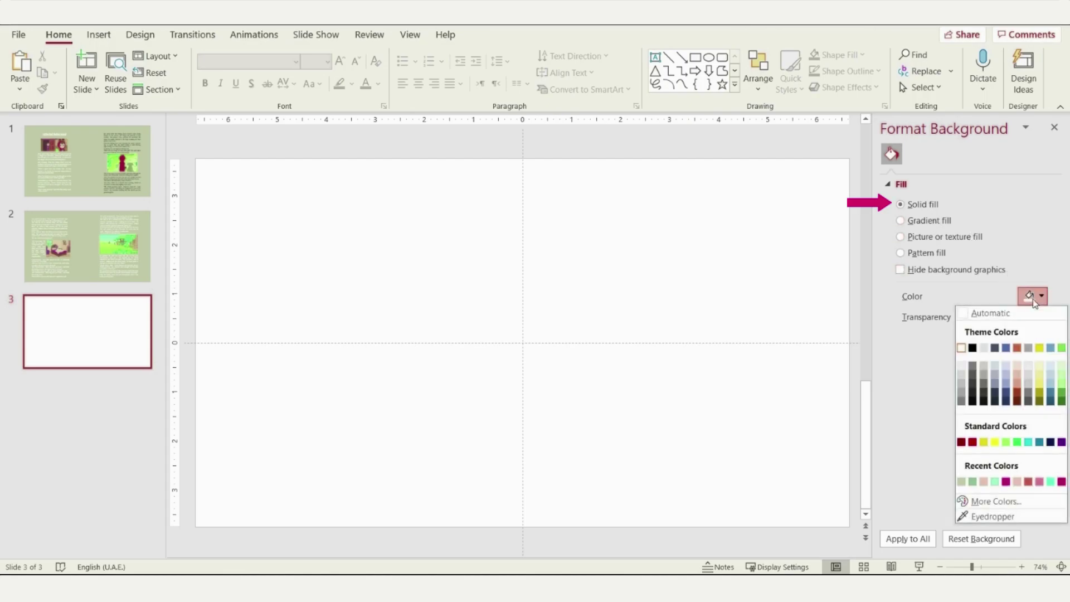
pyautogui.click(962, 482)
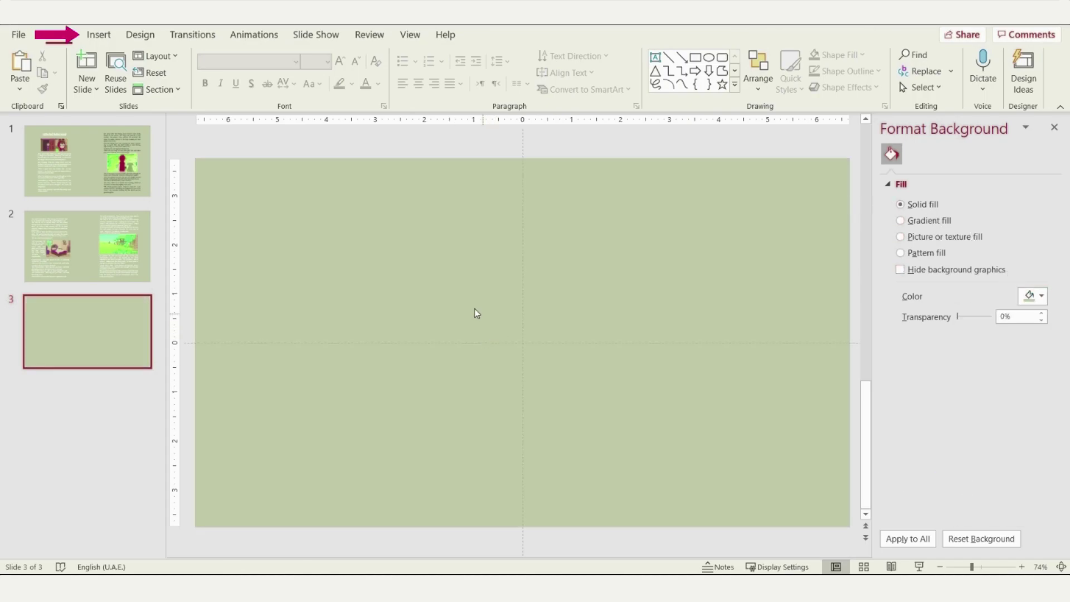
# Step: Draw a top-corners-rounded rectangle near the slide's middle and rotate it 90° so the rounded corners face right
pyautogui.click(98, 34)
pyautogui.click(243, 76)
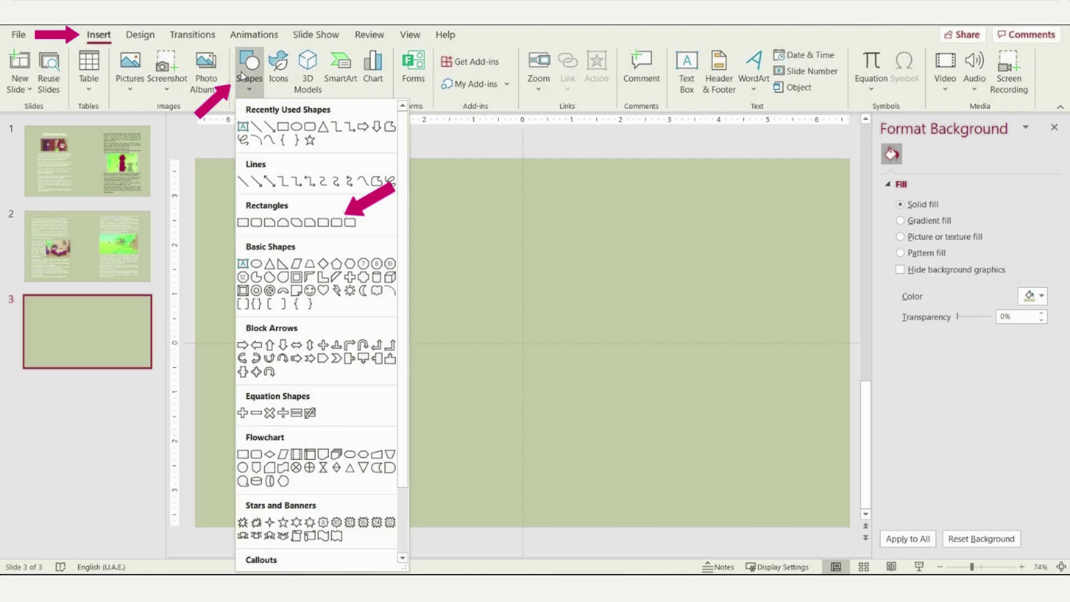
pyautogui.click(337, 224)
pyautogui.moveTo(569, 262); pyautogui.dragTo(660, 368)
pyautogui.moveTo(615, 238); pyautogui.dragTo(692, 315)
# Step: Size the rounded rectangle to 5" high and 7" wide, and place it vertically centred against the right side of the vertical guide
pyautogui.click(1014, 64)
pyautogui.write('5')
pyautogui.press('Return')
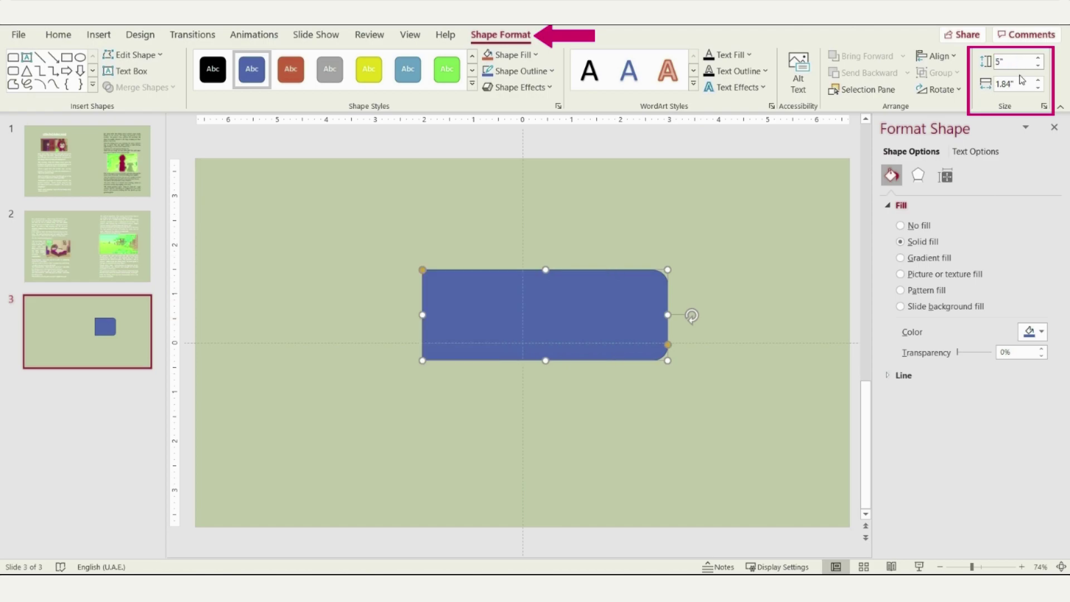
pyautogui.write('7')
pyautogui.press('Return')
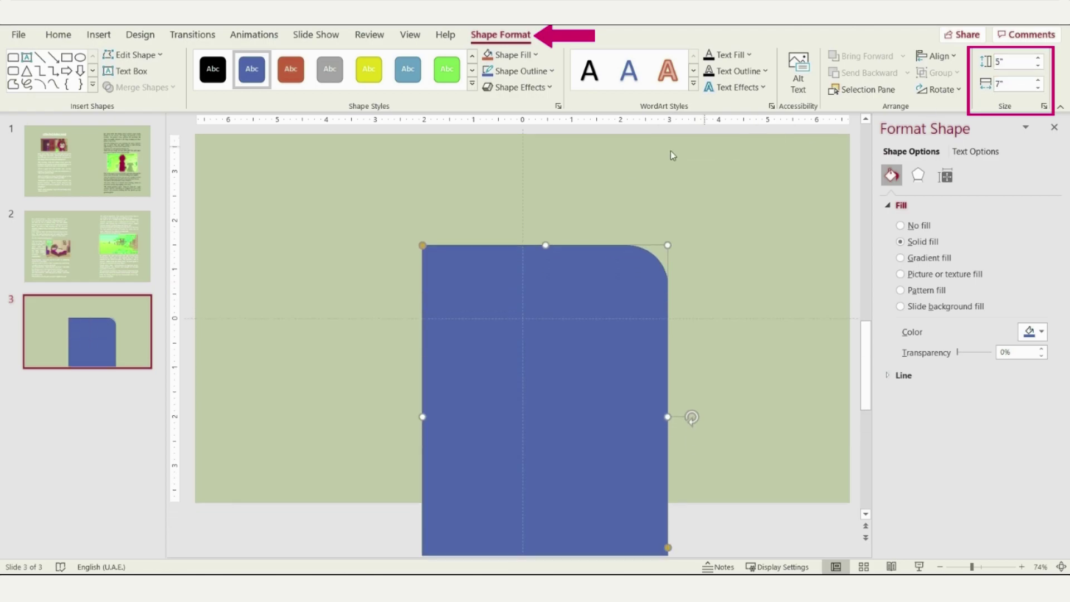
pyautogui.moveTo(621, 261); pyautogui.dragTo(706, 181)
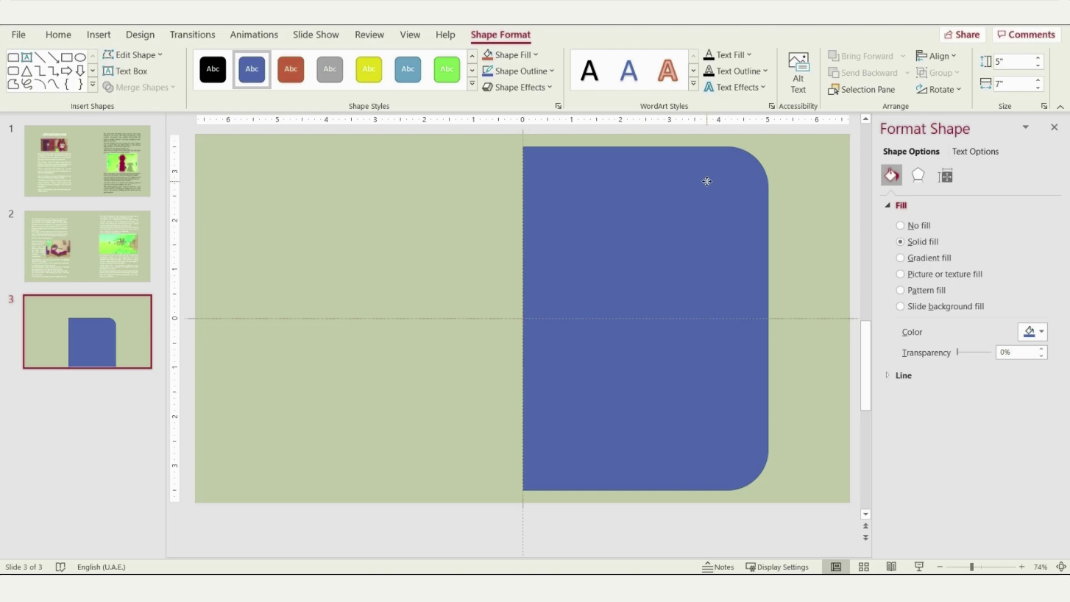
pyautogui.press('Escape')
# Step: Draw a circle about 0.22" across near the upper end of the blue page's inner edge
pyautogui.click(99, 35)
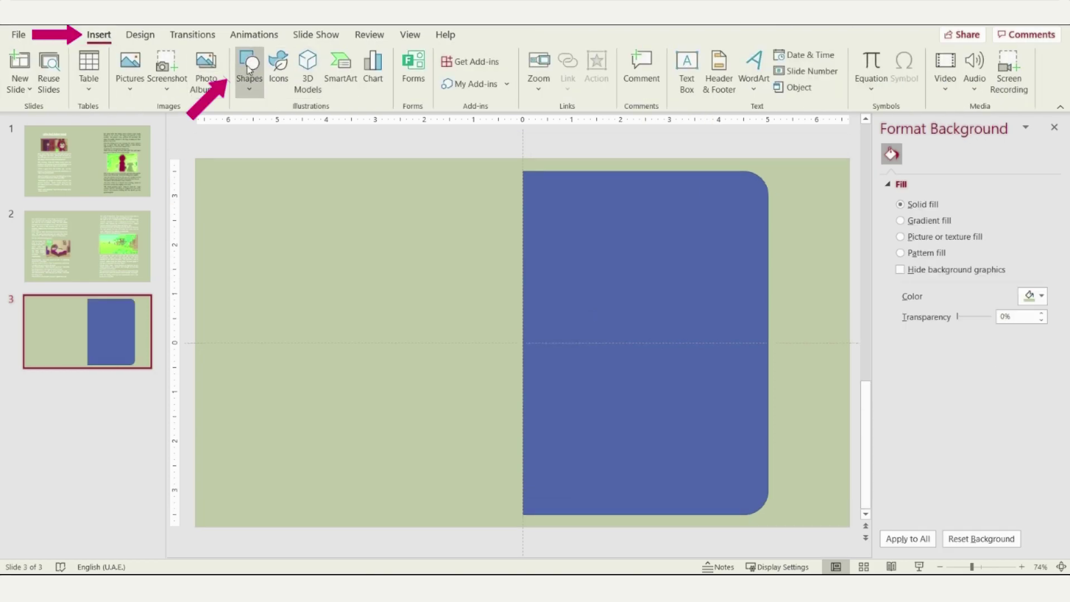
pyautogui.click(249, 69)
pyautogui.click(310, 127)
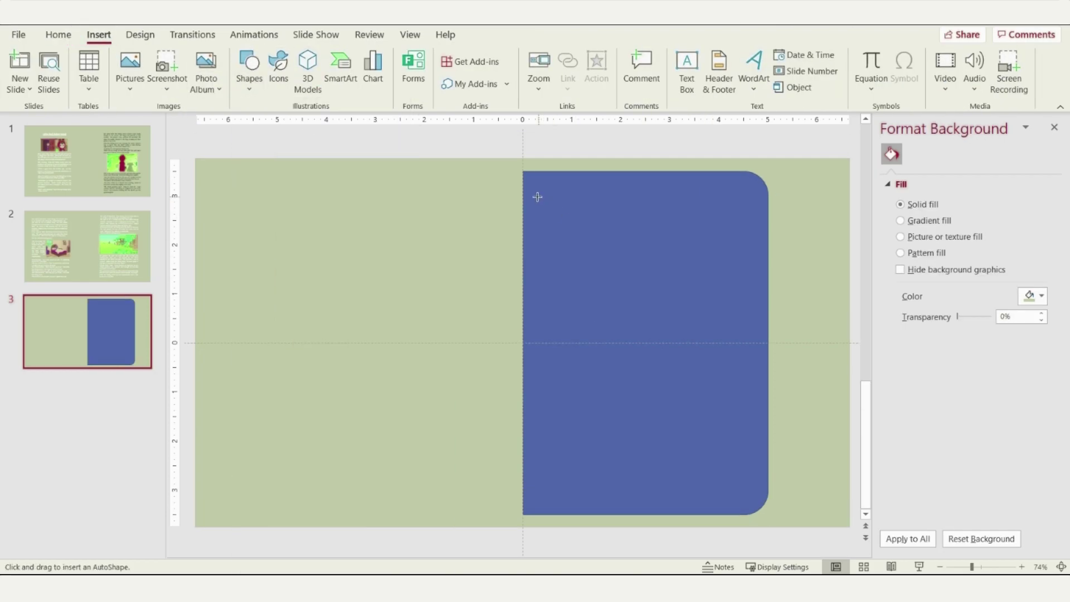
pyautogui.moveTo(541, 196)
pyautogui.mouseDown()
pyautogui.moveTo(526, 193)
pyautogui.moveTo(517, 293)
pyautogui.mouseUp()
# Step: Copy the small circle three times straight down the page's inner edge to make a column of four hole shapes
pyautogui.scroll(5, 539, 195)
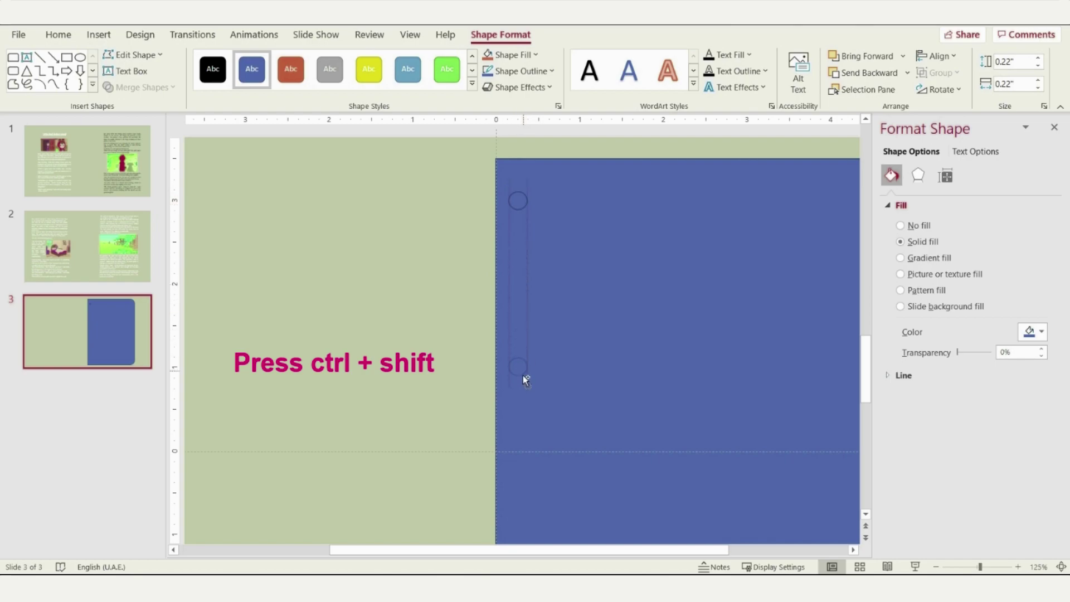
pyautogui.moveTo(522, 376); pyautogui.dragTo(522, 382)
pyautogui.scroll(-4, 542, 314)
pyautogui.moveTo(524, 283); pyautogui.dragTo(550, 392)
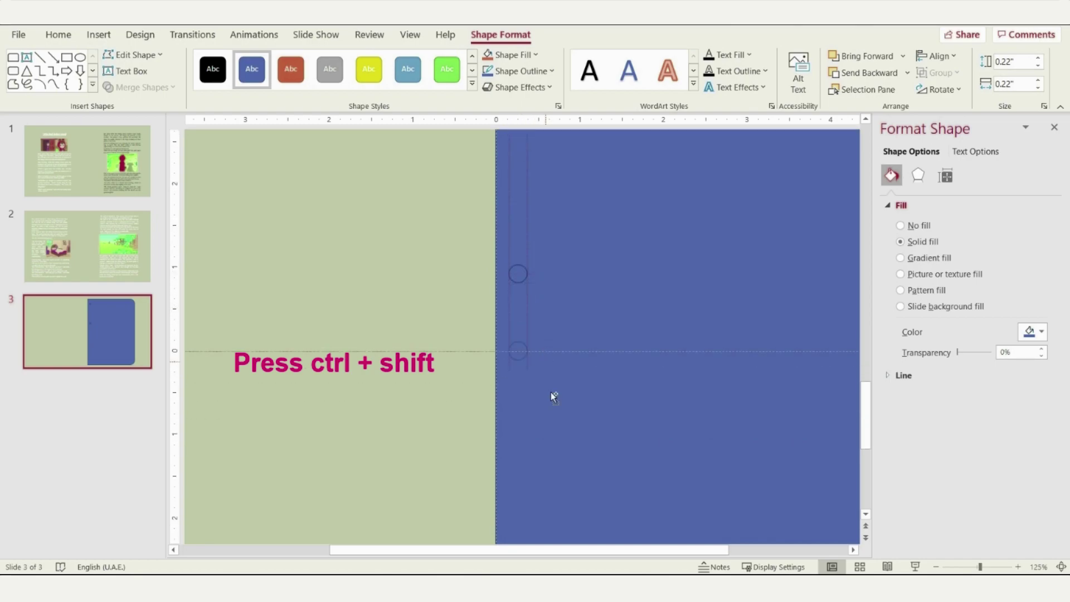
pyautogui.moveTo(539, 438); pyautogui.dragTo(540, 433)
pyautogui.scroll(-5, 555, 373)
pyautogui.scroll(-1, 555, 373)
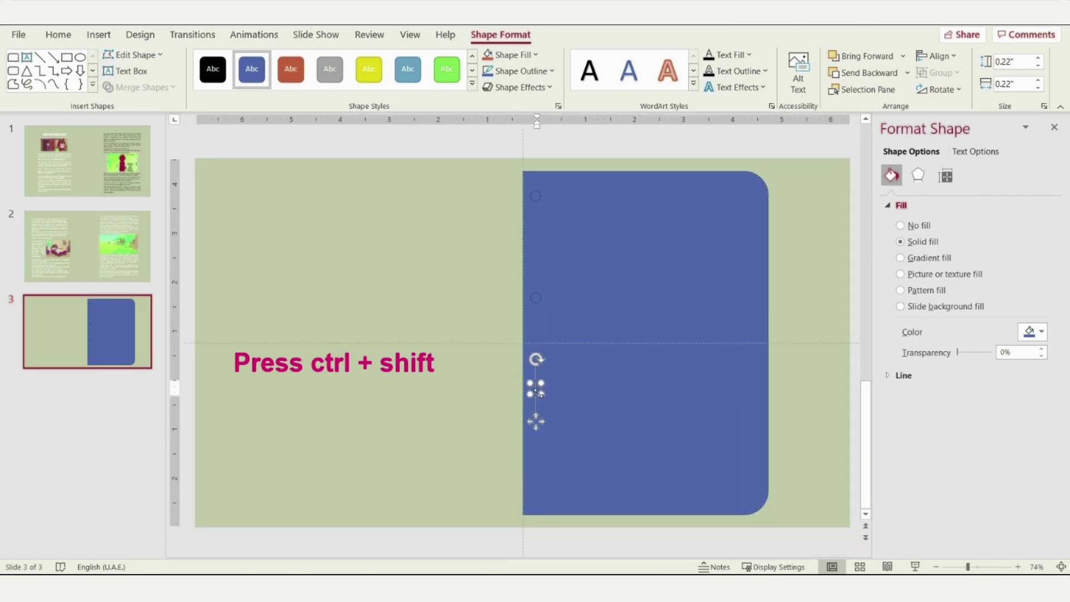
pyautogui.moveTo(539, 388); pyautogui.dragTo(547, 489)
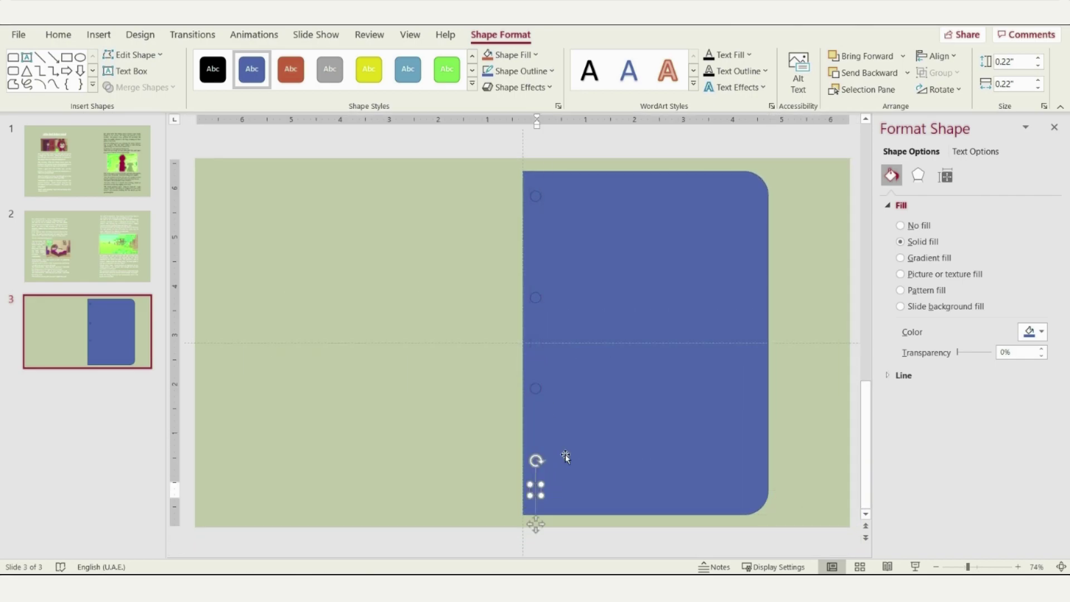
# Step: Subtract the four circles from the blue page shape and remove the page's outline
pyautogui.keyDown('shift'); pyautogui.click(539, 196); pyautogui.keyUp('shift')
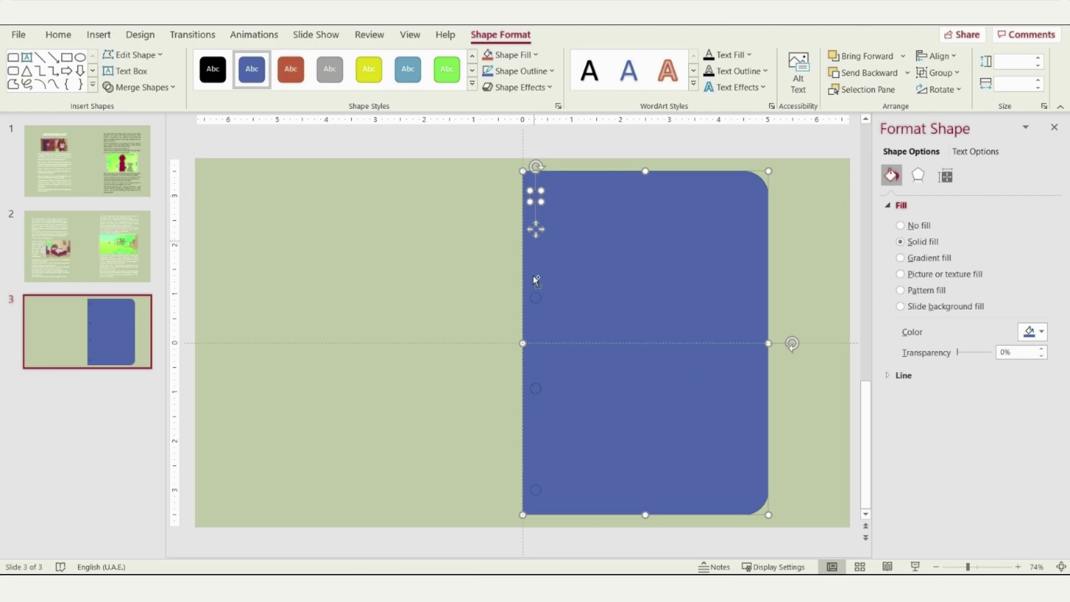
pyautogui.keyDown('shift'); pyautogui.click(535, 298); pyautogui.keyUp('shift')
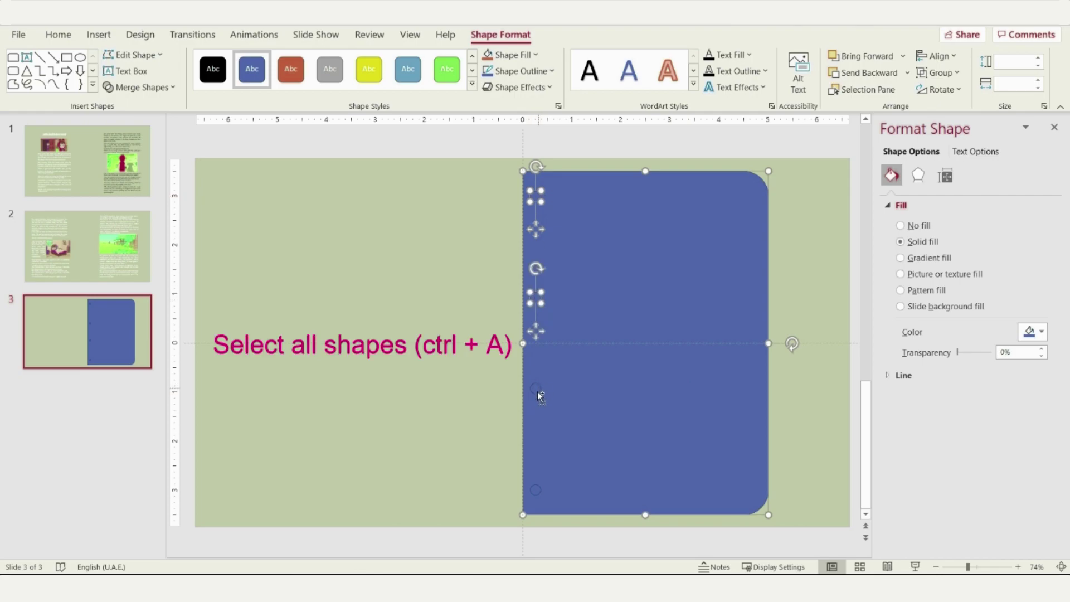
pyautogui.keyDown('shift'); pyautogui.click(537, 488); pyautogui.keyUp('shift')
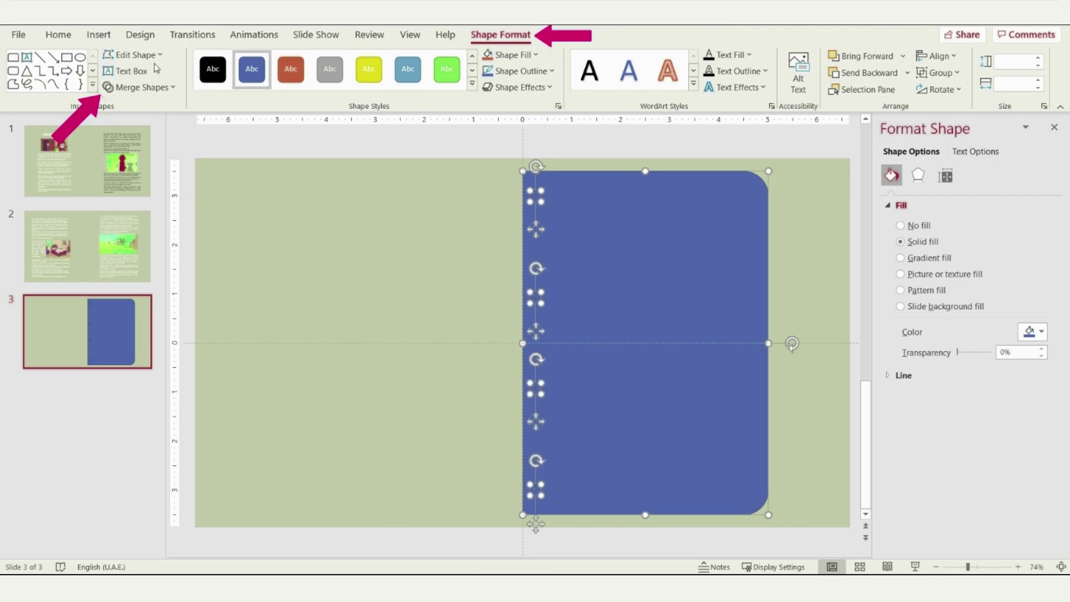
pyautogui.click(146, 87)
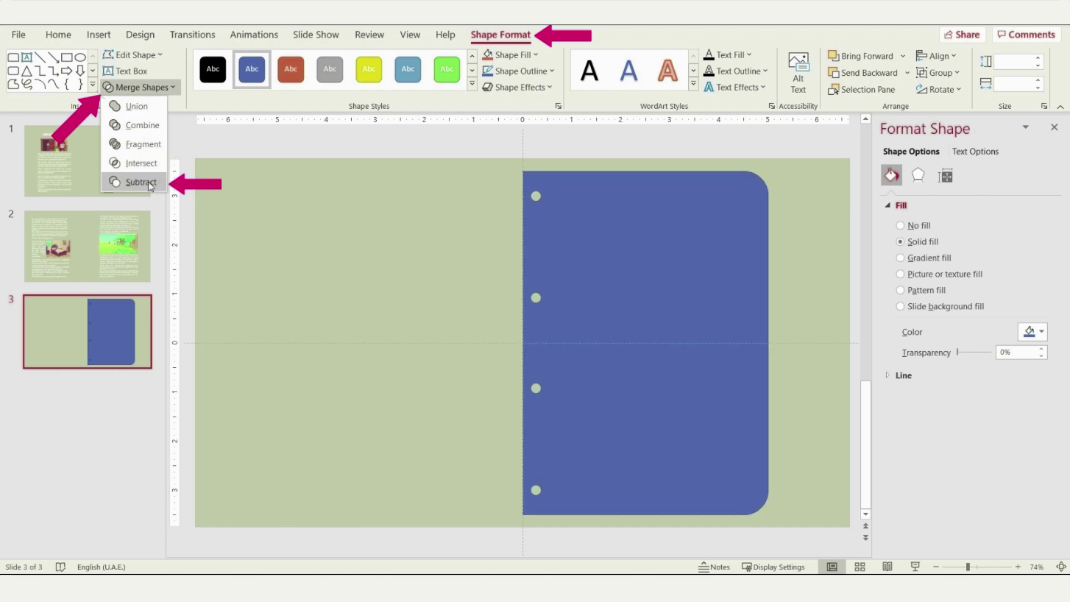
pyautogui.click(149, 184)
pyautogui.click(902, 376)
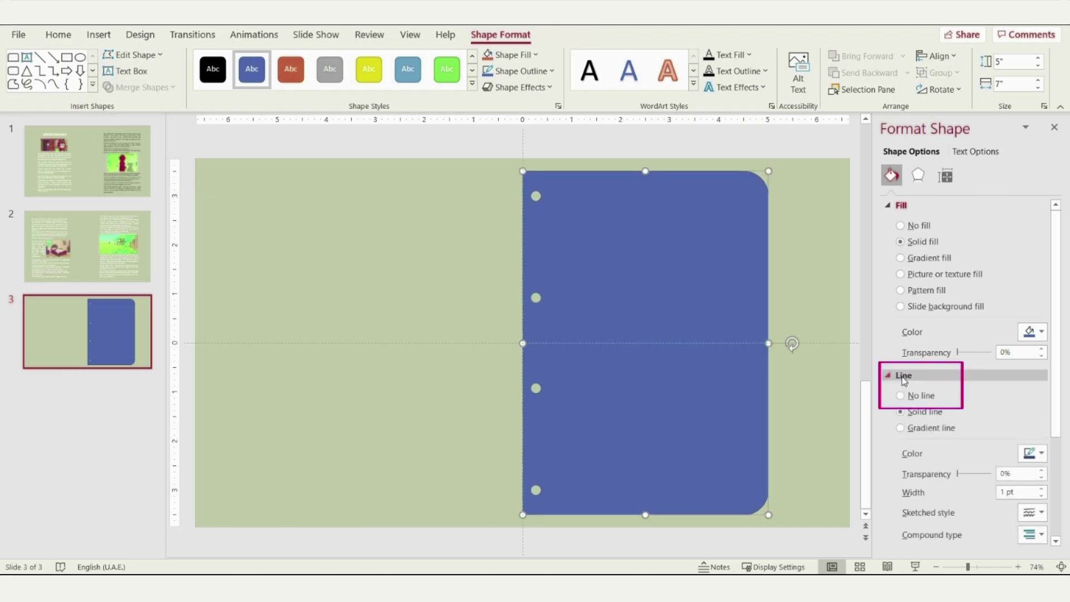
pyautogui.click(922, 396)
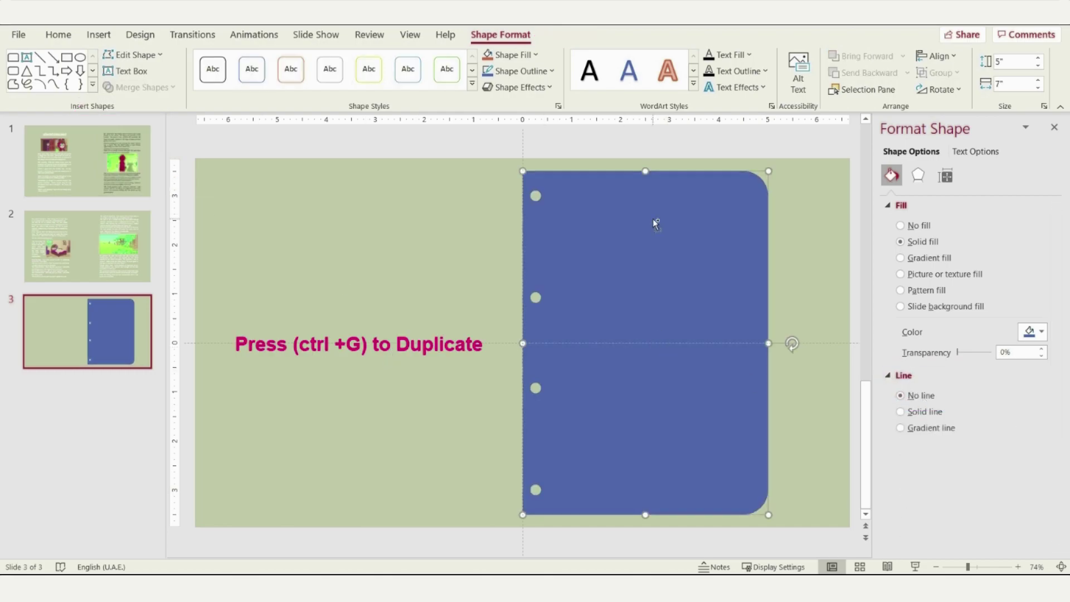
# Step: Place a horizontally flipped duplicate of the punched page against the left side of the vertical guide
pyautogui.hotkey('ctrl', 'd')
pyautogui.moveTo(667, 235); pyautogui.dragTo(659, 227)
pyautogui.click(940, 89)
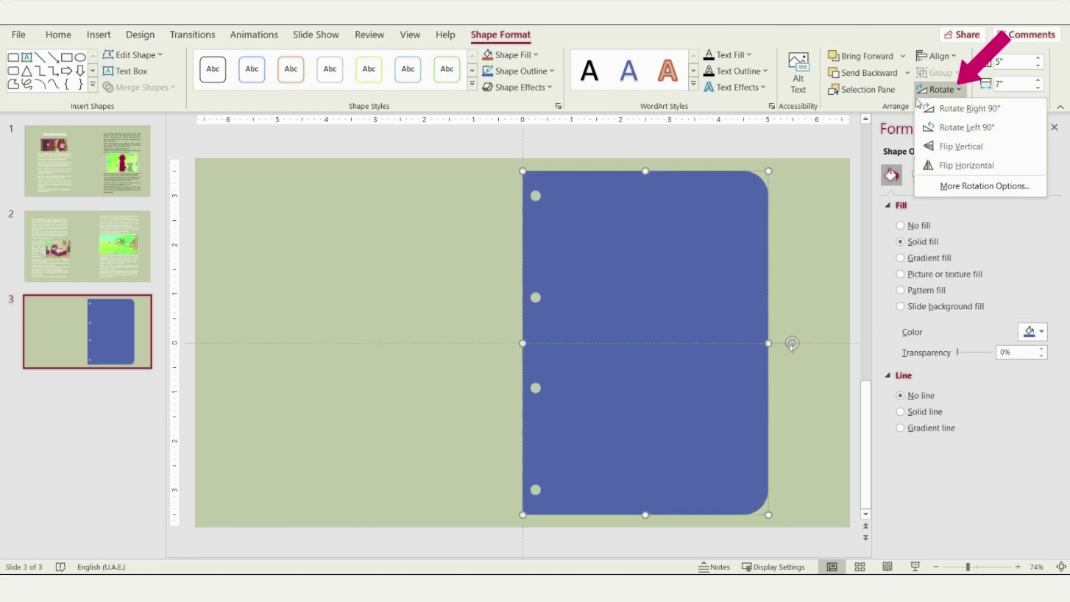
pyautogui.click(955, 166)
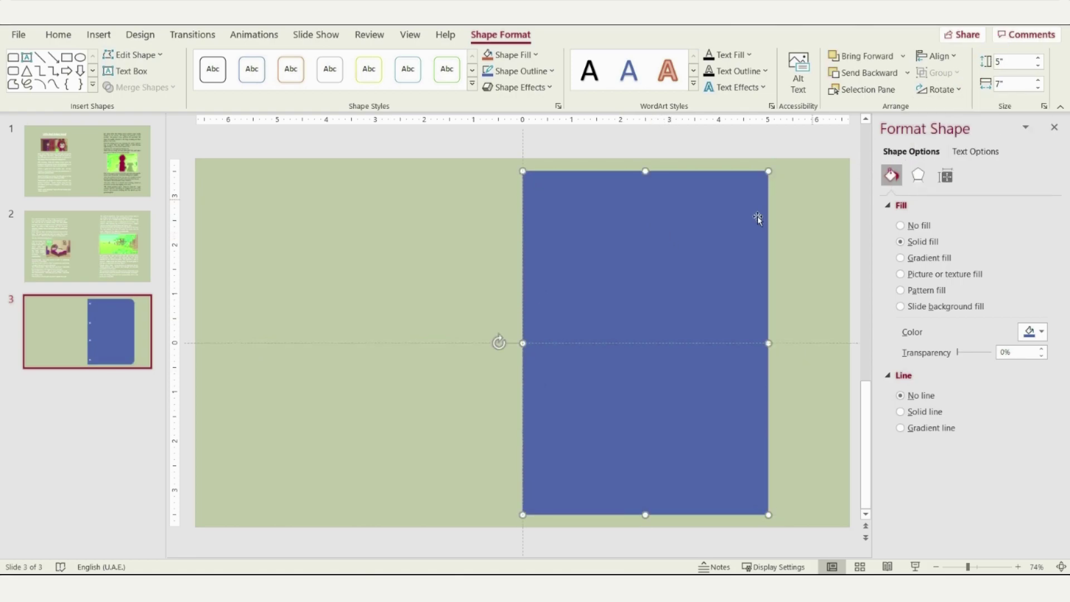
pyautogui.moveTo(715, 233); pyautogui.dragTo(469, 226)
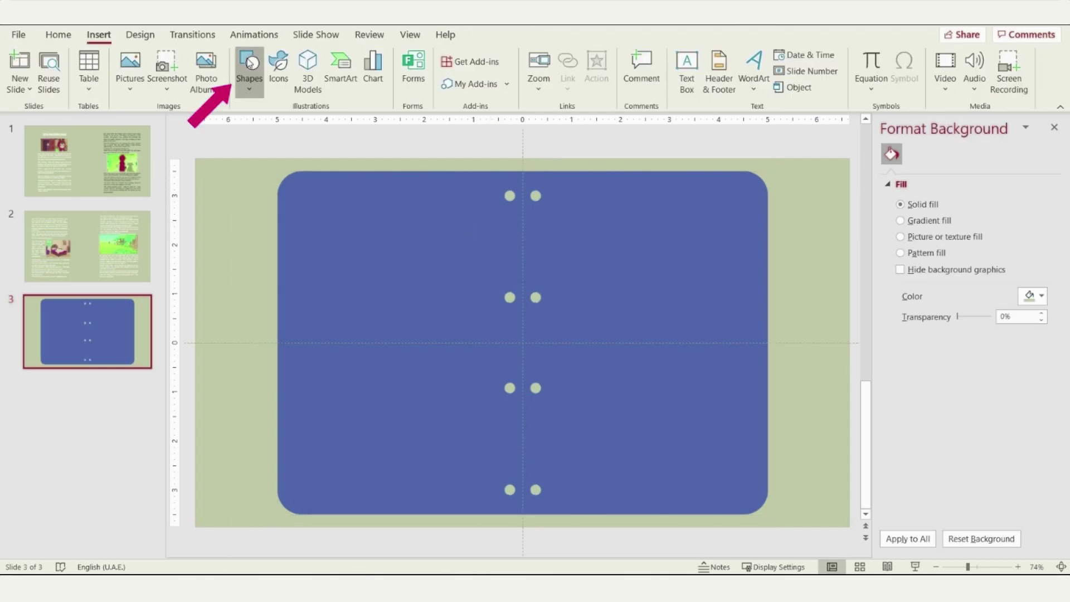
# Step: Add a rounded tab about 0.4" by 0.64" with its rounded corners facing right, on the right page's lower outer edge
pyautogui.click(249, 72)
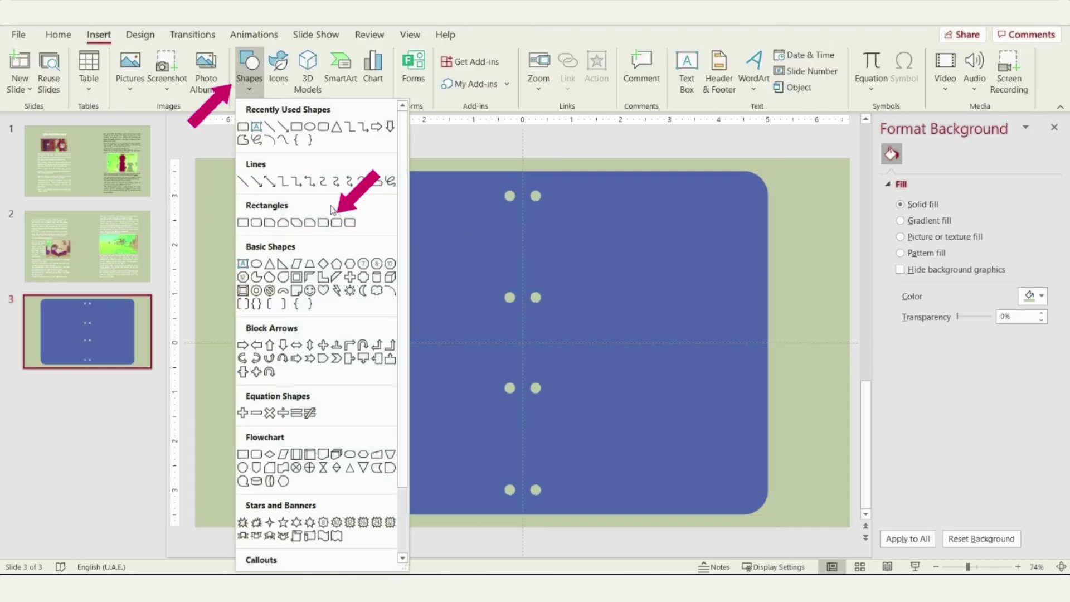
pyautogui.click(336, 222)
pyautogui.moveTo(763, 304)
pyautogui.mouseDown()
pyautogui.moveTo(784, 321)
pyautogui.moveTo(807, 311)
pyautogui.moveTo(778, 354)
pyautogui.moveTo(786, 465)
pyautogui.moveTo(767, 482)
pyautogui.mouseUp()
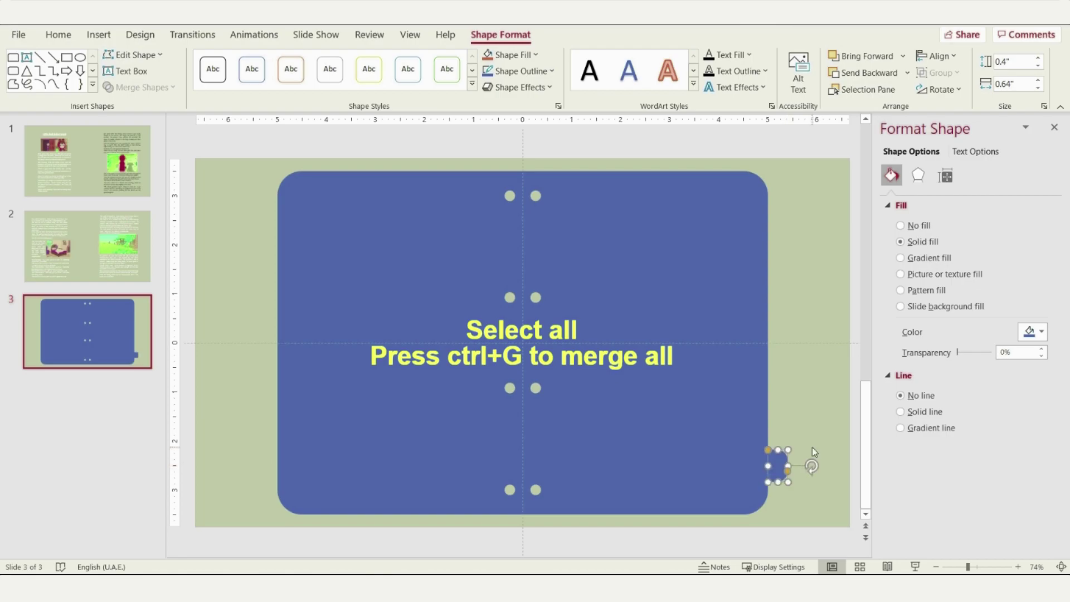
pyautogui.click(839, 453)
# Step: Group the tab with both pages and fill the group with the recent medium green
pyautogui.click(778, 465)
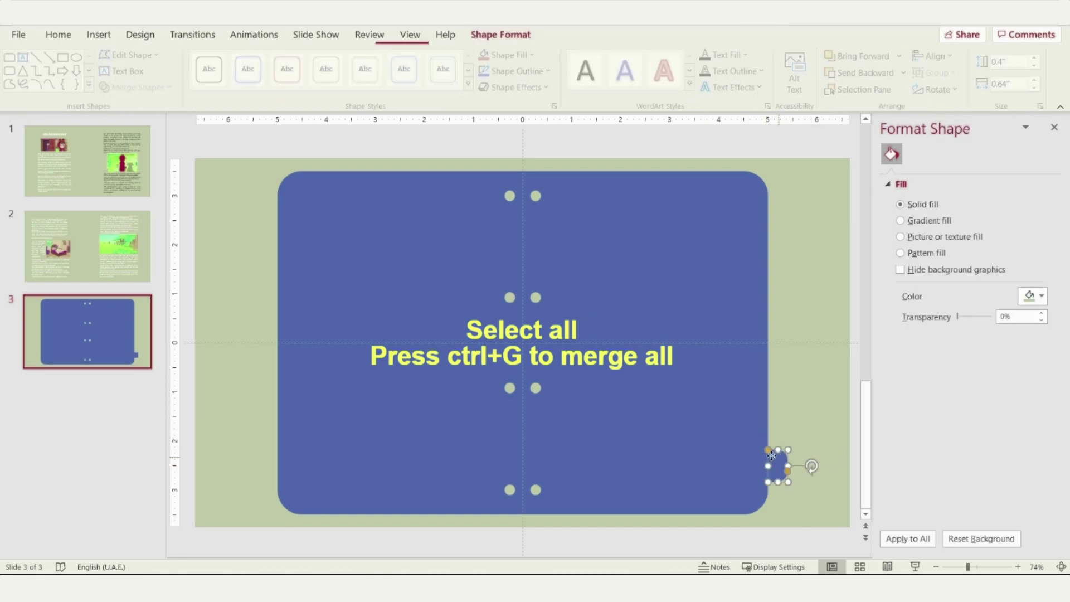
pyautogui.keyDown('shift'); pyautogui.click(663, 410); pyautogui.keyUp('shift')
pyautogui.keyDown('ctrl'); pyautogui.click(442, 402); pyautogui.keyUp('ctrl')
pyautogui.hotkey('ctrl', 'g')
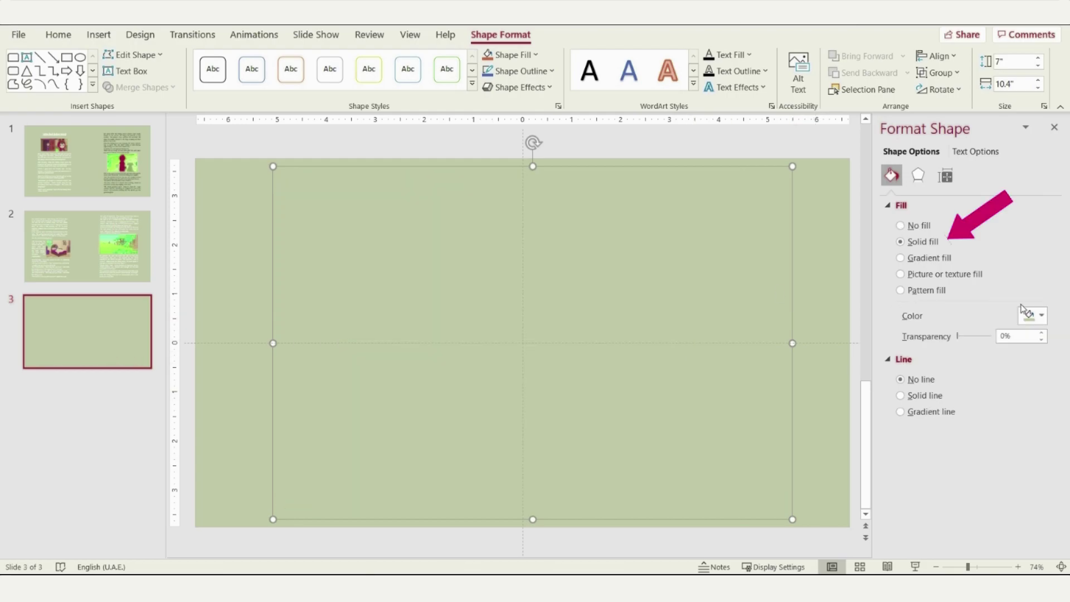
pyautogui.click(1034, 315)
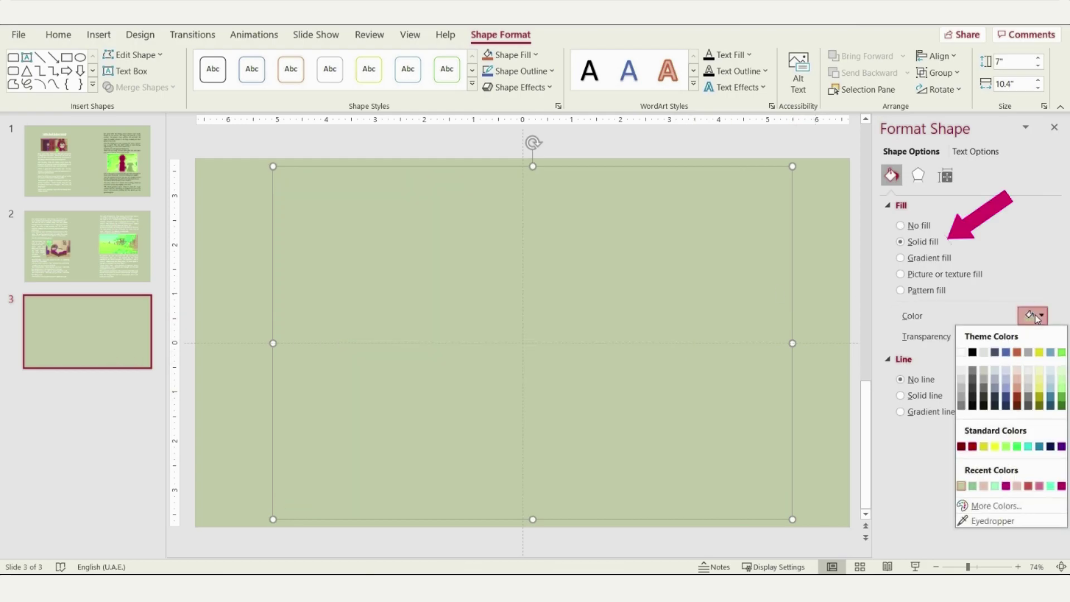
pyautogui.click(973, 485)
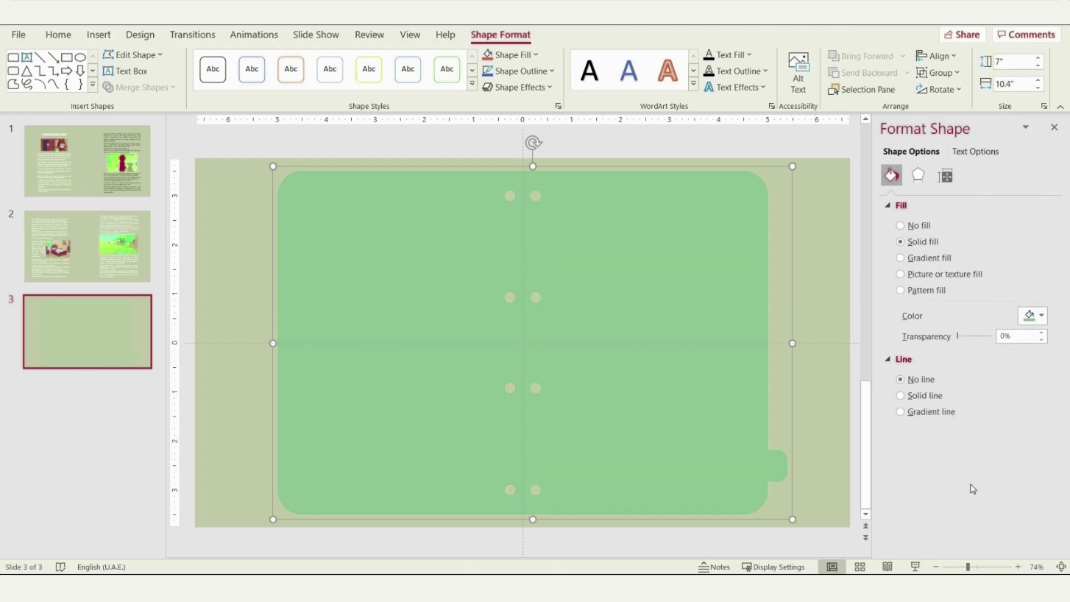
# Step: Add a text box with the letter D on the tab and colour the letter in a light recent colour
pyautogui.click(101, 34)
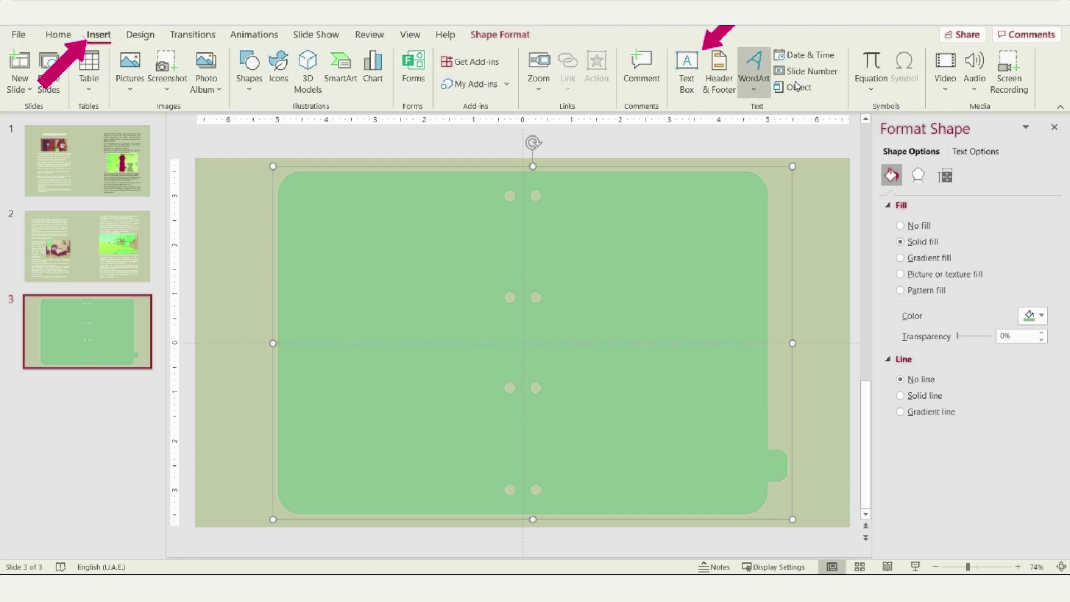
pyautogui.click(686, 74)
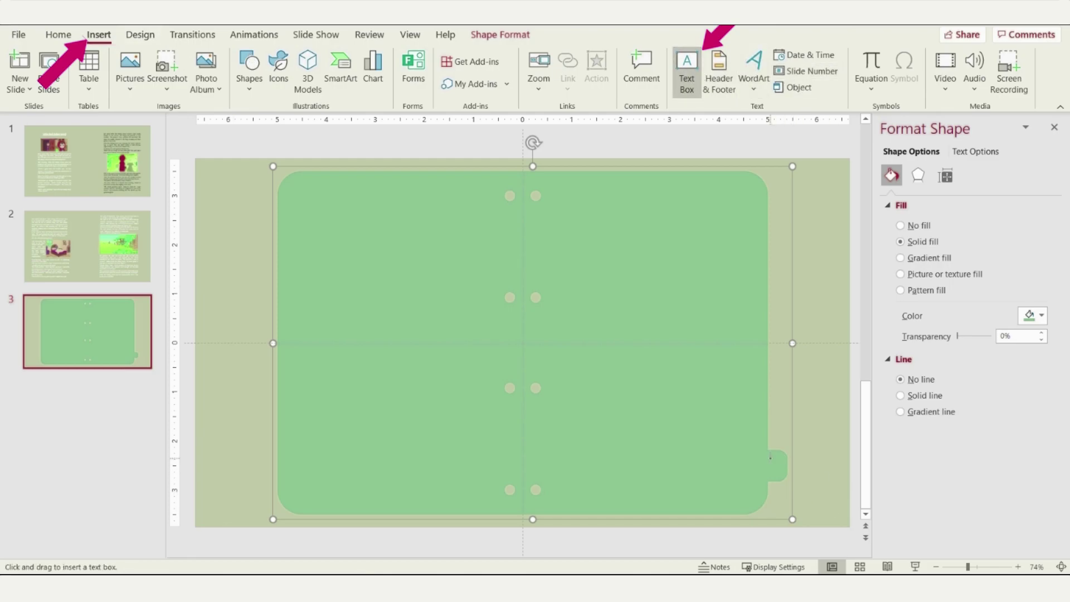
pyautogui.moveTo(784, 477); pyautogui.dragTo(785, 477)
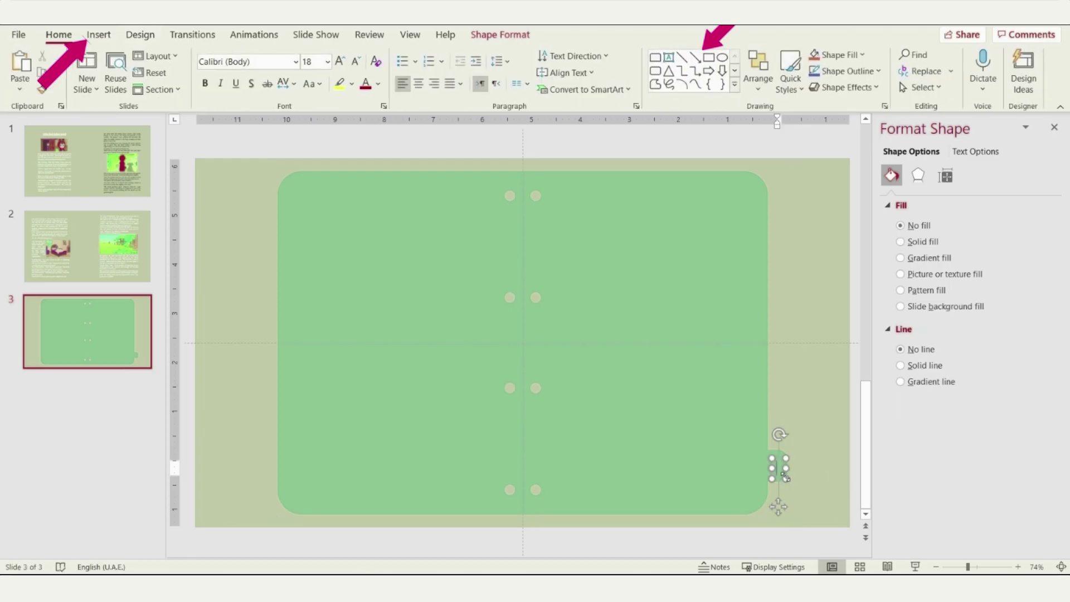
pyautogui.click(378, 83)
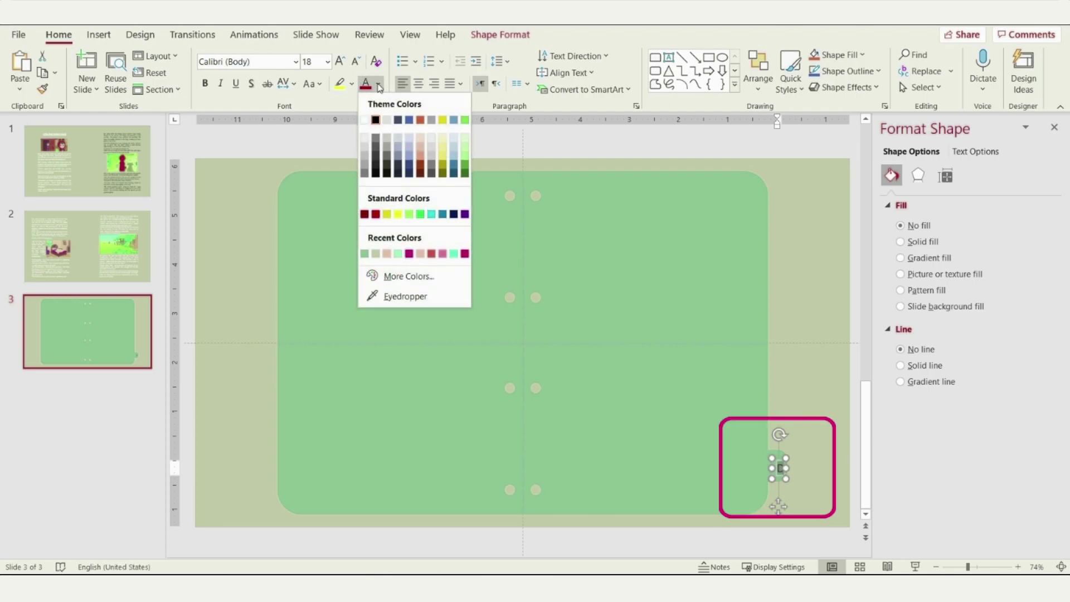
pyautogui.click(376, 255)
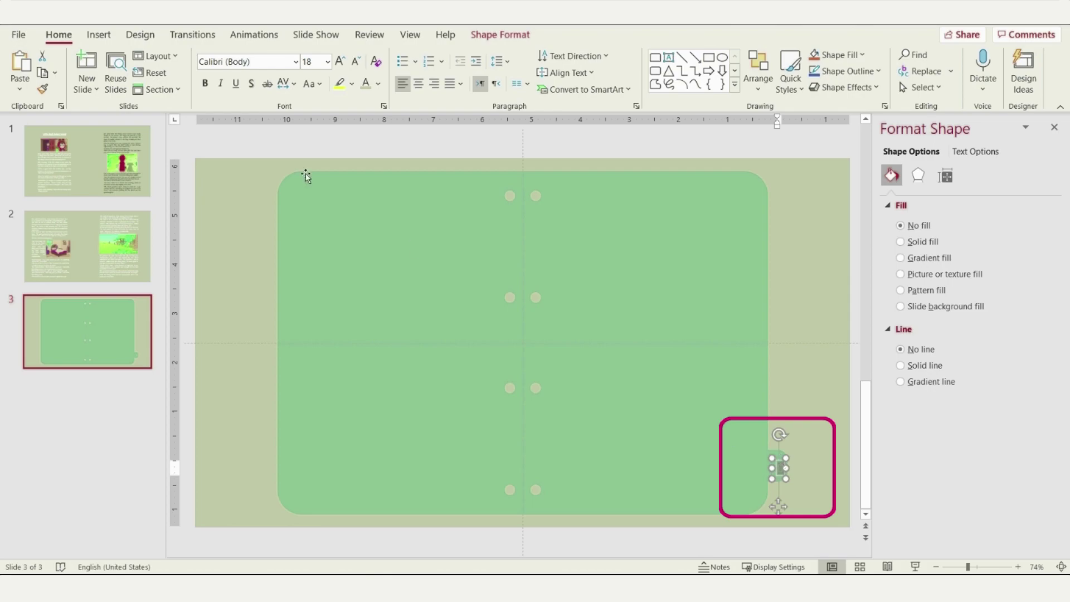
# Step: Increase the font size of the tab's letter D and give it a different typeface
pyautogui.click(341, 61)
pyautogui.click(296, 61)
pyautogui.click(245, 216)
# Step: Group the letter D text box with the green notebook shape
pyautogui.click(805, 439)
pyautogui.click(740, 393)
pyautogui.click(776, 464)
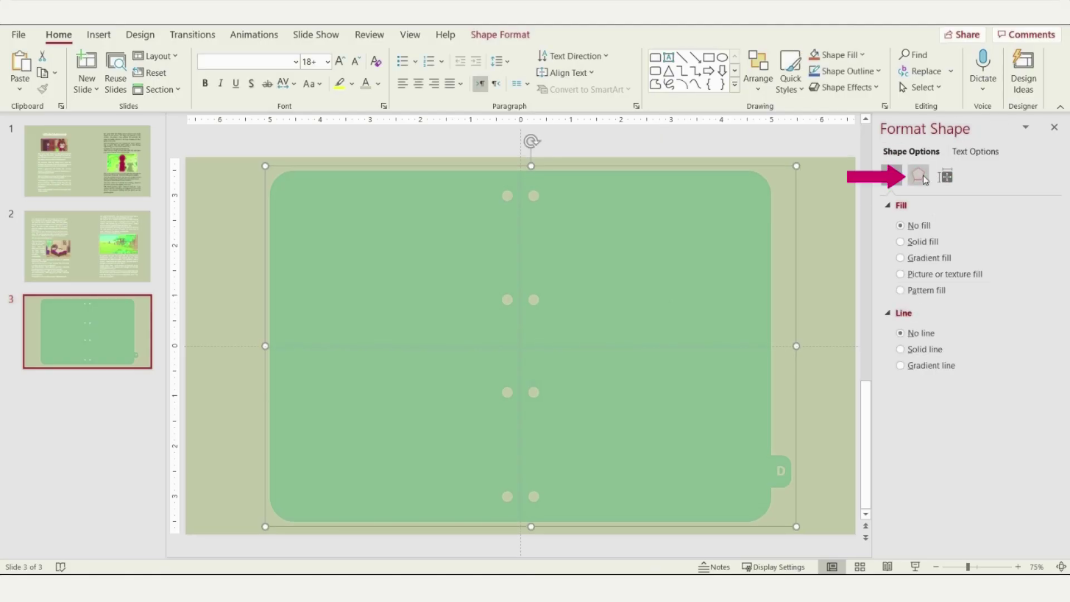
# Step: Apply an outer shadow offset to the right to the notebook group and set the shadow distance to 5 pt
pyautogui.click(918, 175)
pyautogui.click(911, 205)
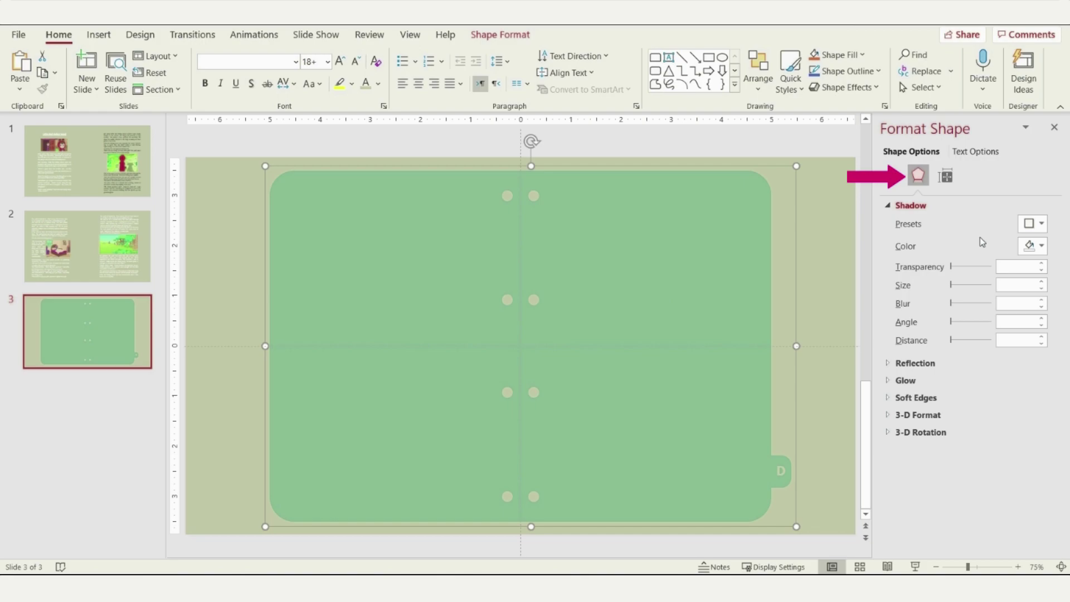
pyautogui.click(1029, 225)
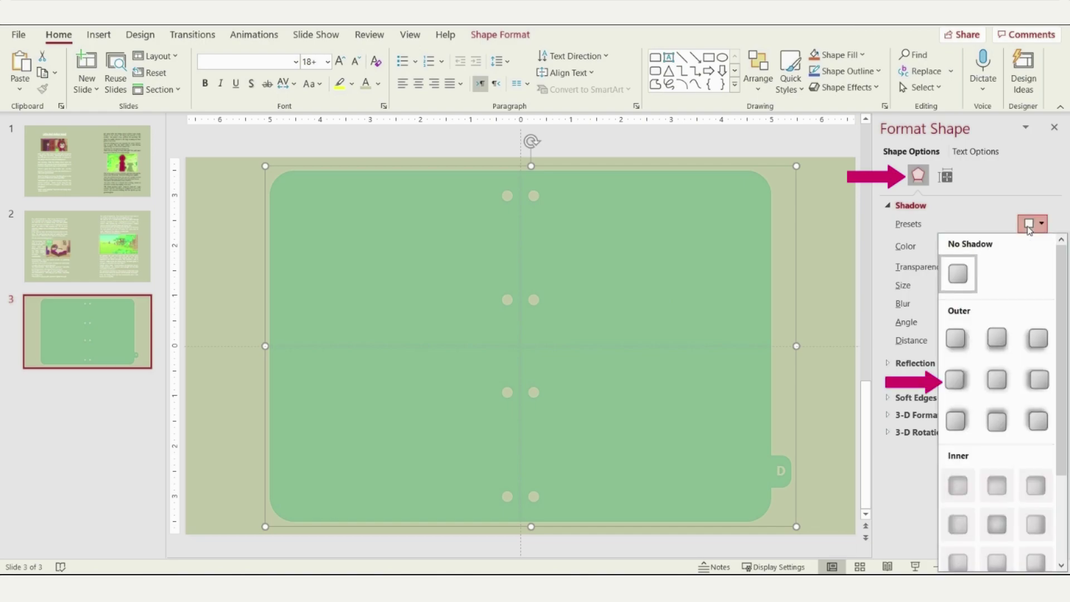
pyautogui.click(955, 379)
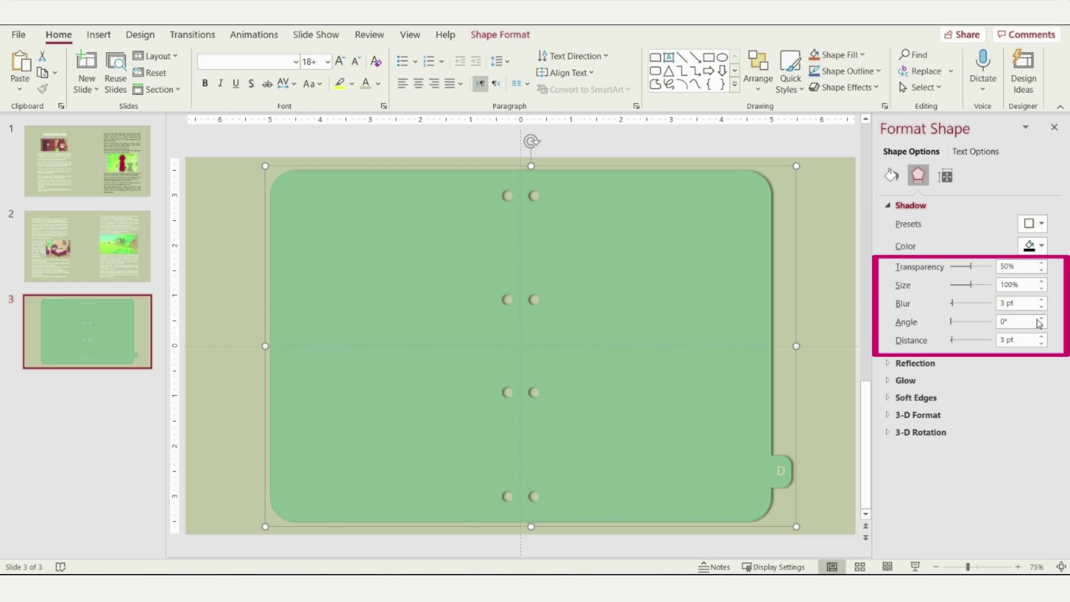
pyautogui.click(1041, 336)
pyautogui.click(1041, 337)
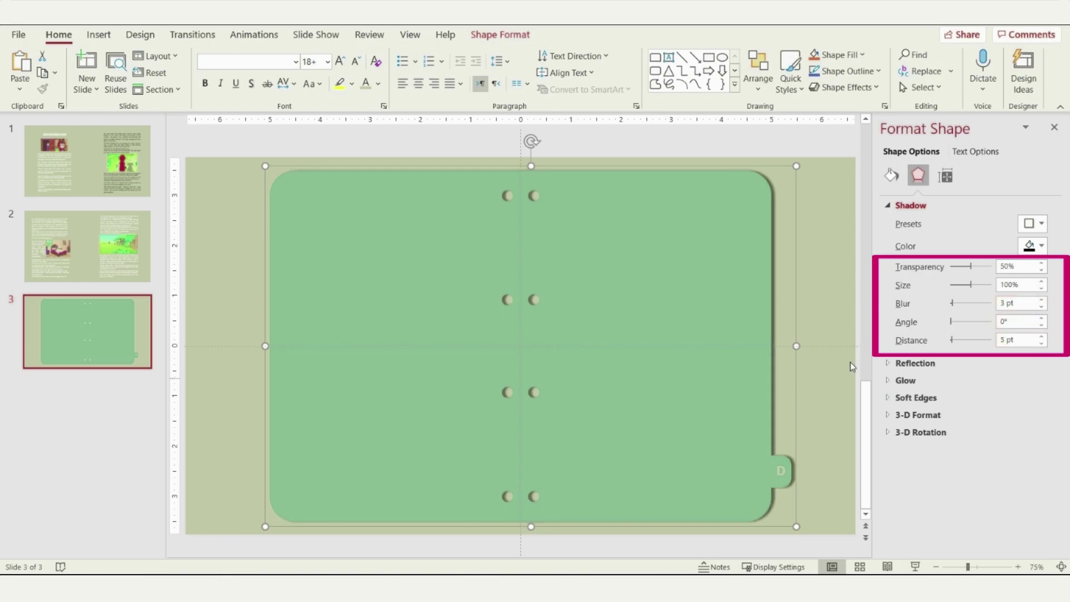
# Step: Duplicate the green notebook group, lay the copy over the original and make it slightly narrower
pyautogui.click(376, 255)
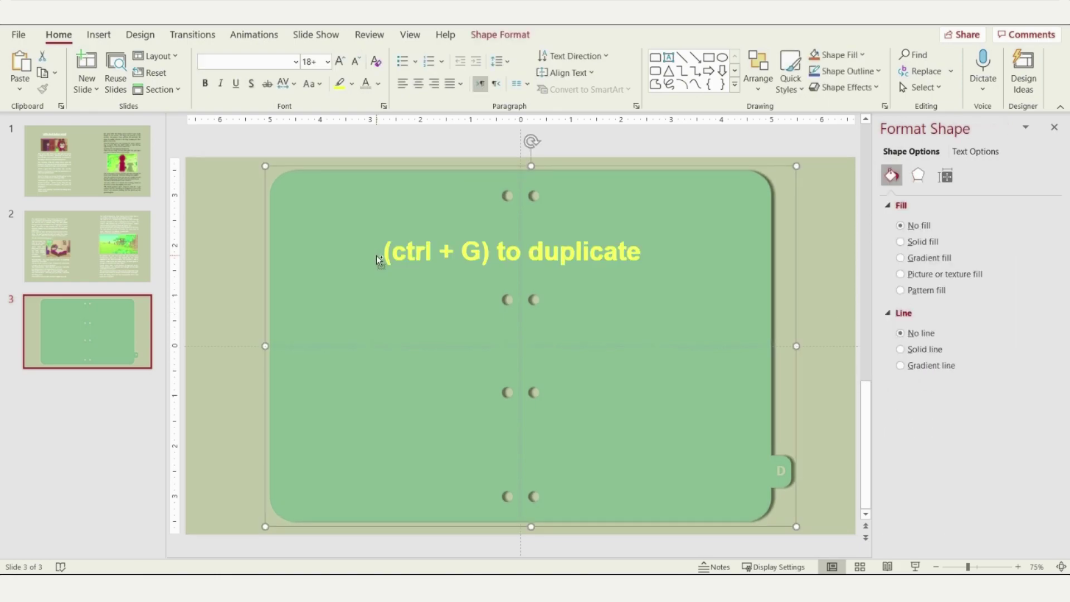
pyautogui.hotkey('ctrl', 'd')
pyautogui.moveTo(666, 256); pyautogui.dragTo(659, 247)
pyautogui.moveTo(796, 343); pyautogui.dragTo(773, 342)
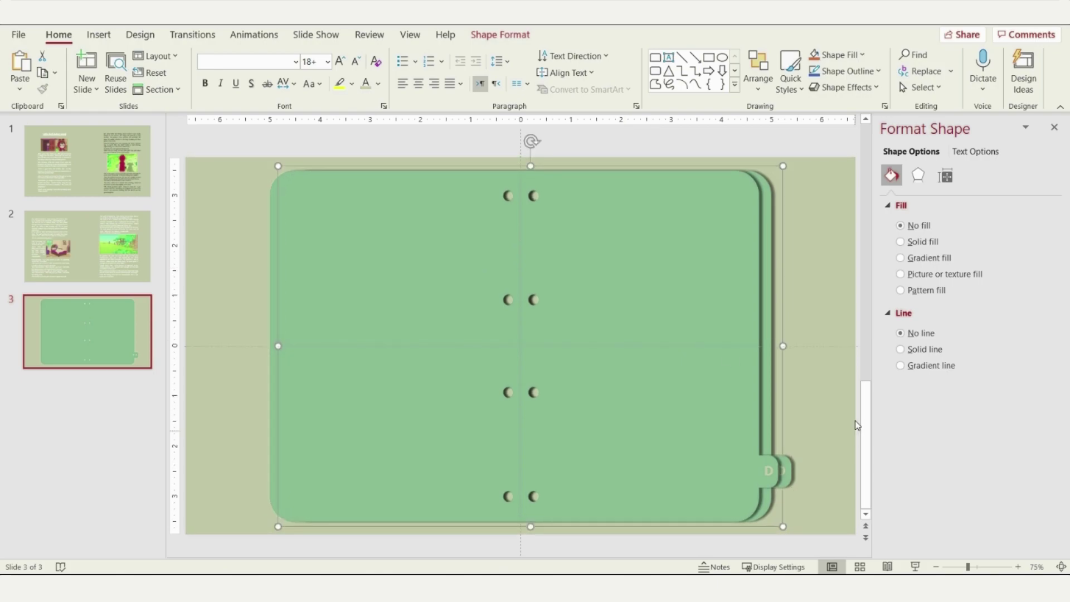
# Step: Shift the front copy's tab upward so both tabs show and change its letter to C
pyautogui.click(786, 467)
pyautogui.scroll(10, 785, 466)
pyautogui.moveTo(527, 267); pyautogui.dragTo(528, 223)
pyautogui.click(531, 276)
pyautogui.press('BackSpace')
pyautogui.write('C')
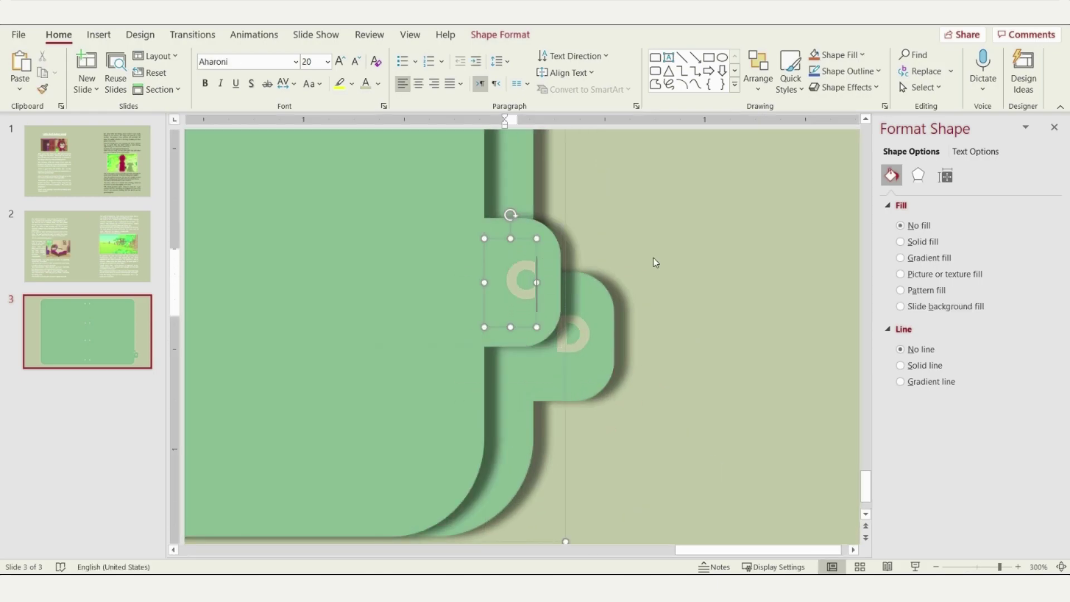
pyautogui.click(652, 261)
pyautogui.scroll(-8, 513, 336)
pyautogui.scroll(-2, 563, 329)
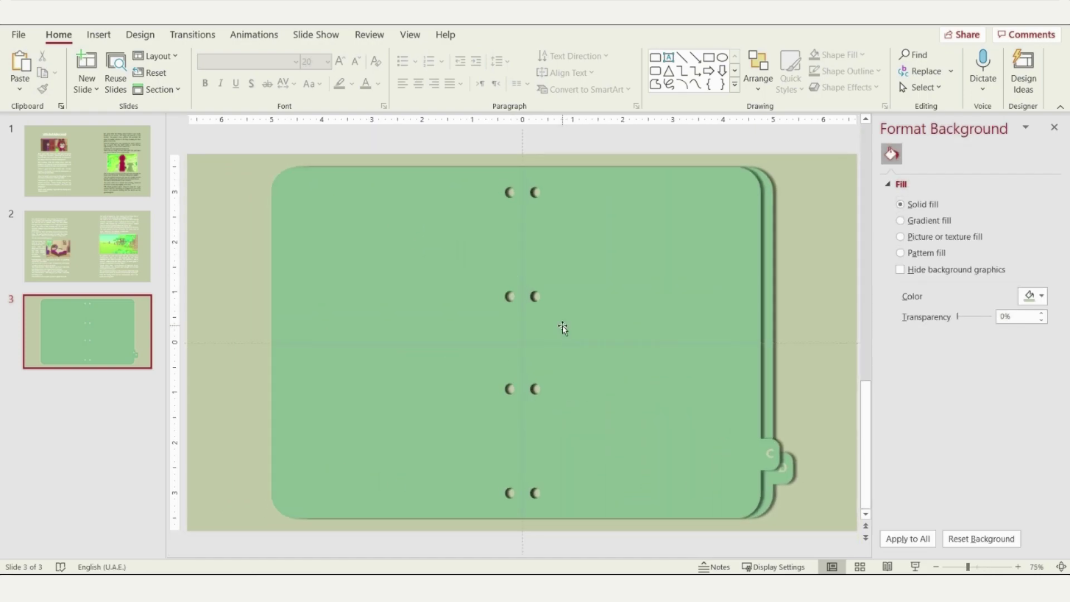
# Step: Fill the front notebook copy with a solid recent peach colour
pyautogui.click(564, 329)
pyautogui.click(919, 241)
pyautogui.click(1041, 315)
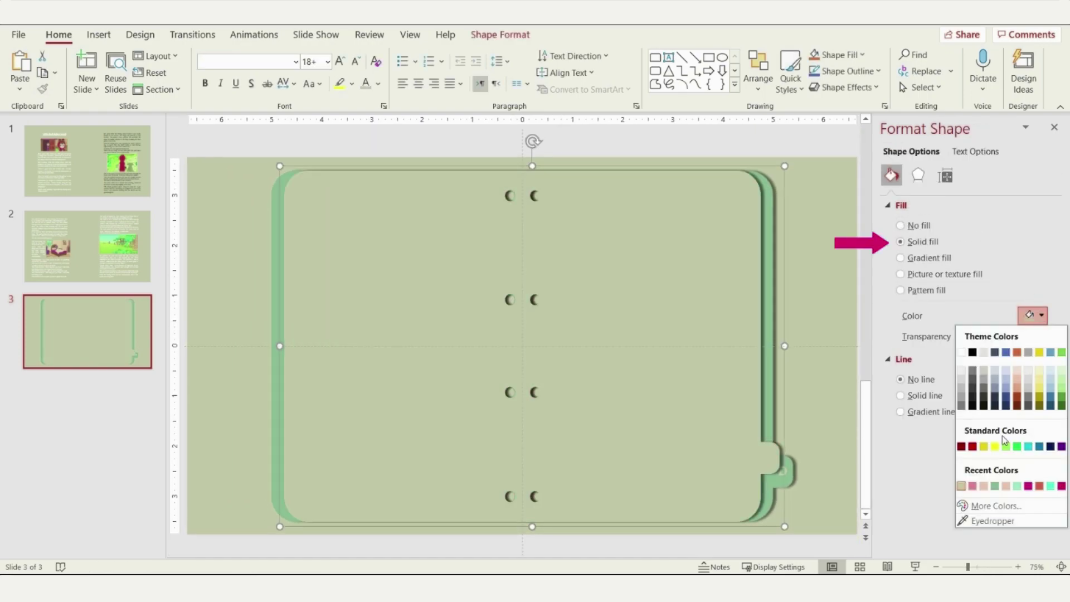
pyautogui.click(1005, 486)
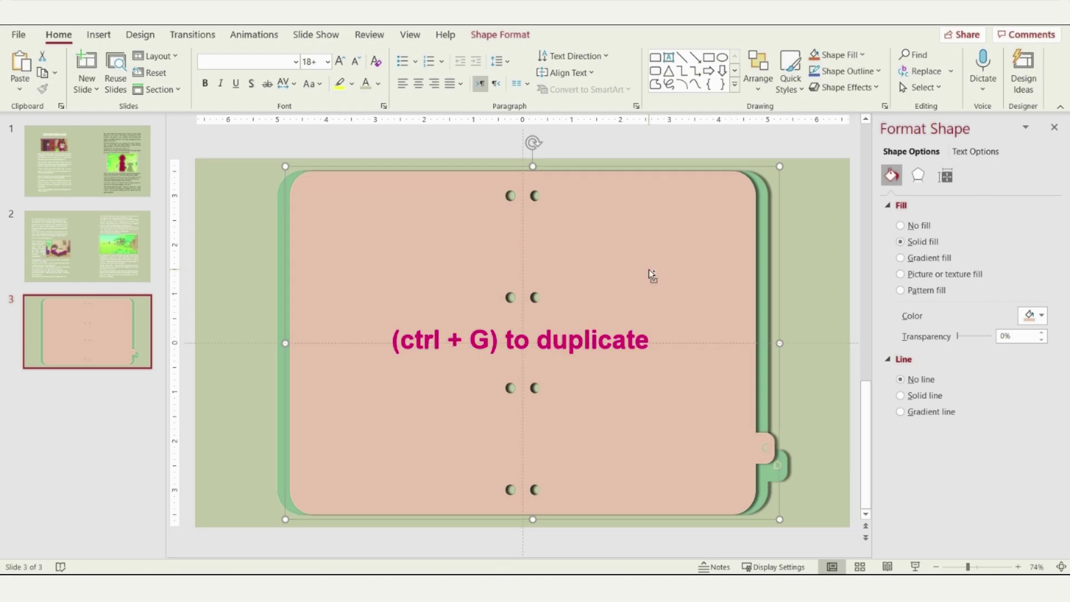
# Step: Duplicate the peach layer, align the copy over it and fill the copy with the recent pink
pyautogui.moveTo(645, 274); pyautogui.dragTo(641, 304)
pyautogui.click(1041, 315)
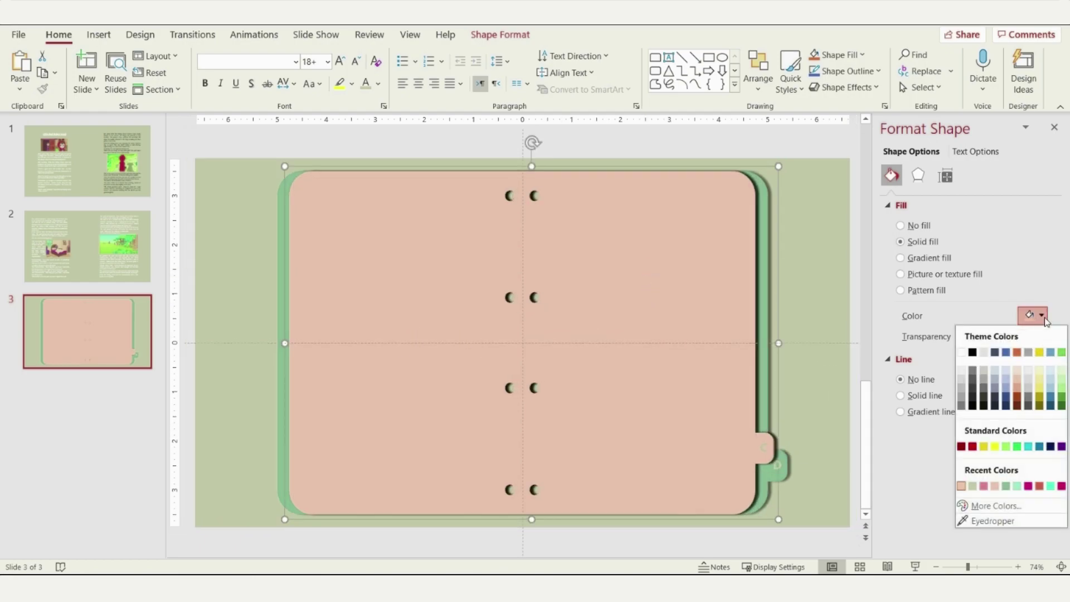
pyautogui.click(984, 486)
pyautogui.click(763, 447)
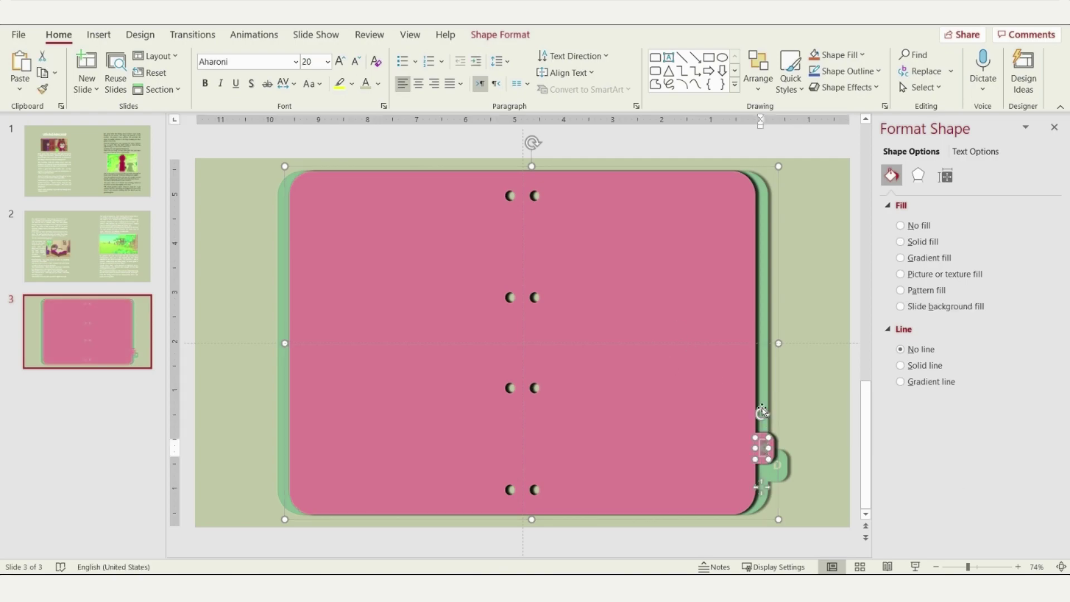
pyautogui.click(795, 446)
# Step: Narrow the pink layer from both sides and shift its tab above the peach layer's tab
pyautogui.click(779, 363)
pyautogui.moveTo(782, 344); pyautogui.dragTo(771, 345)
pyautogui.moveTo(279, 346); pyautogui.dragTo(293, 347)
pyautogui.scroll(5, 818, 468)
pyautogui.scroll(-3, 819, 468)
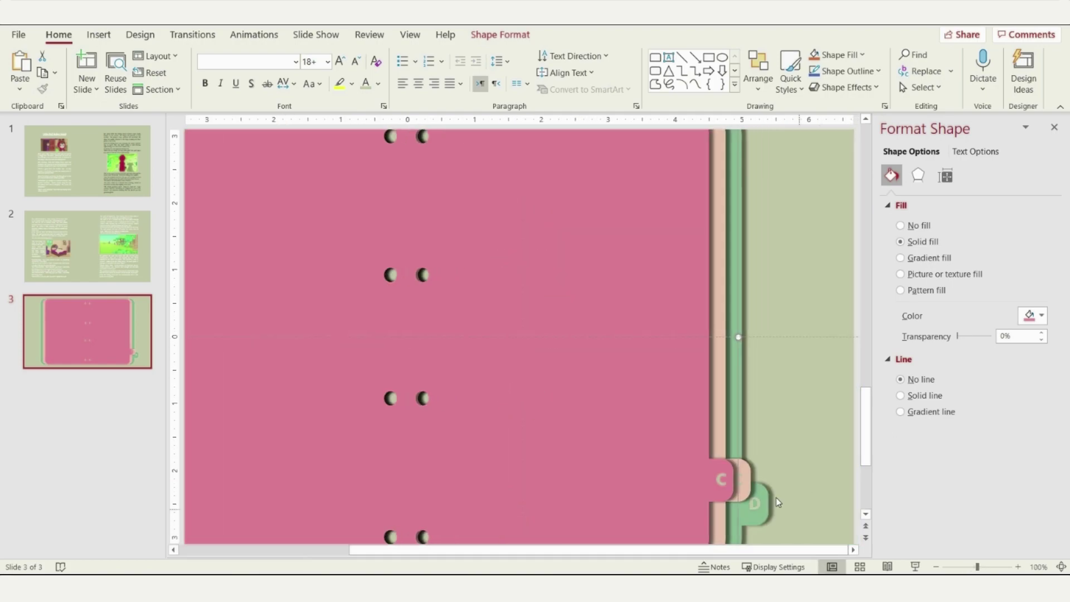
pyautogui.click(720, 462)
pyautogui.moveTo(724, 461); pyautogui.dragTo(723, 435)
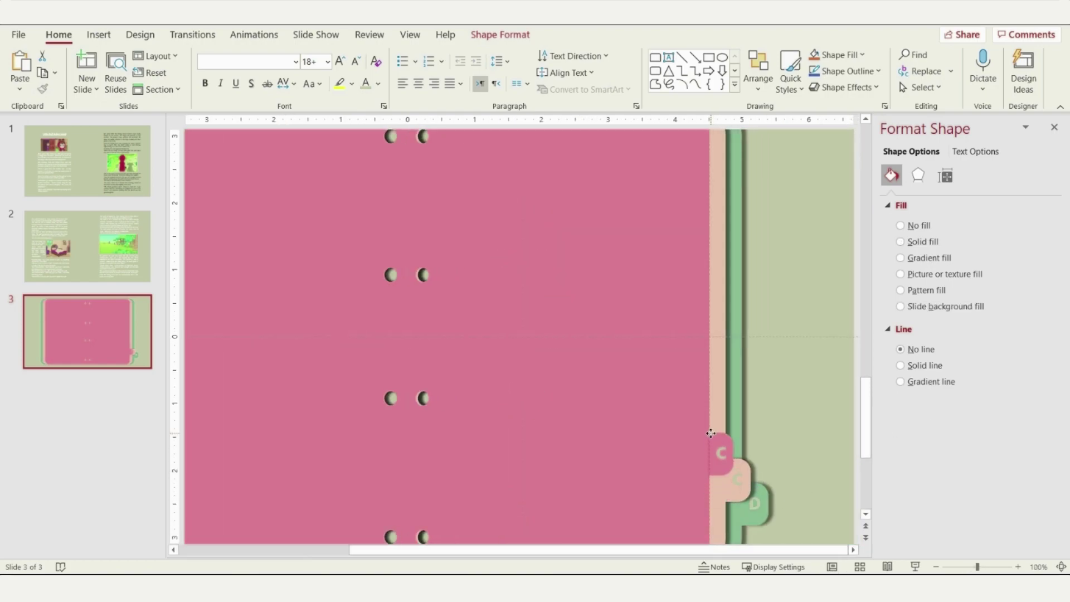
# Step: Change the pink layer's tab letter to B and give it a light recent font colour
pyautogui.click(724, 454)
pyautogui.hotkey('ctrl', 'a')
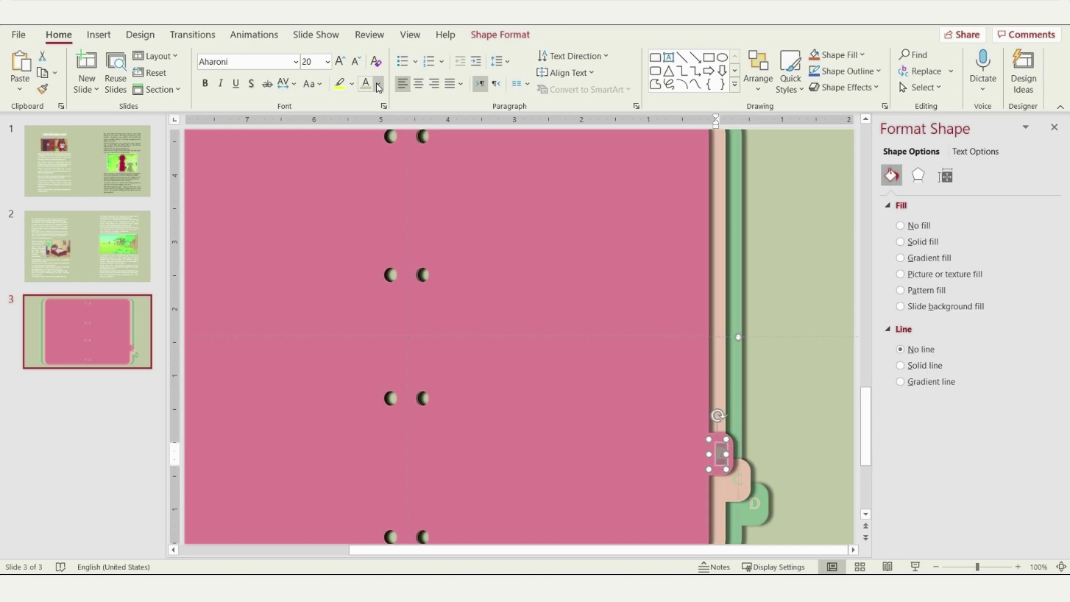
pyautogui.click(378, 85)
pyautogui.click(398, 255)
pyautogui.scroll(-3, 765, 395)
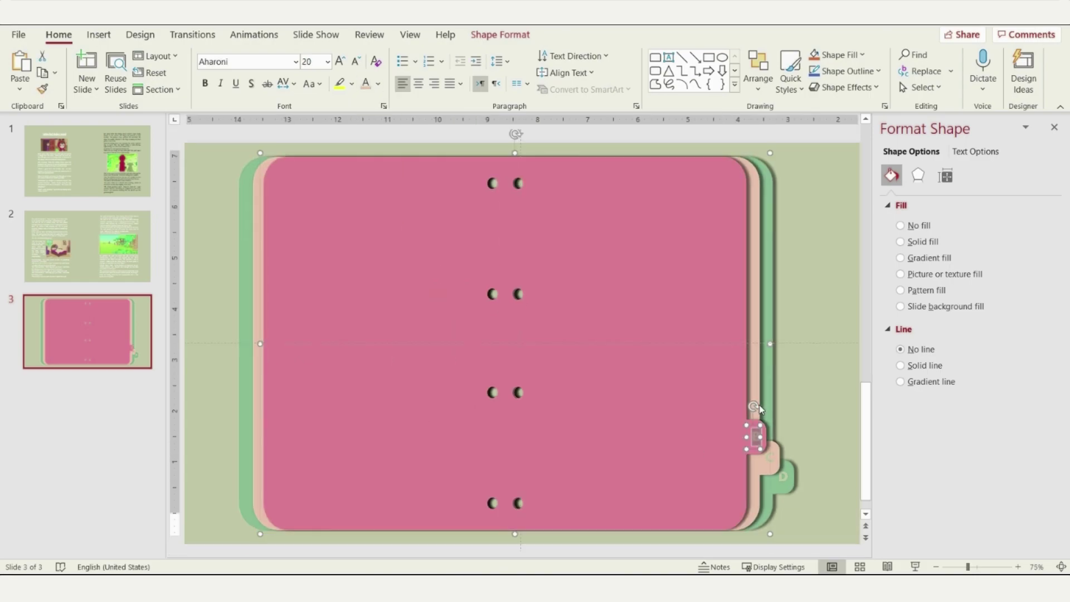
pyautogui.click(767, 390)
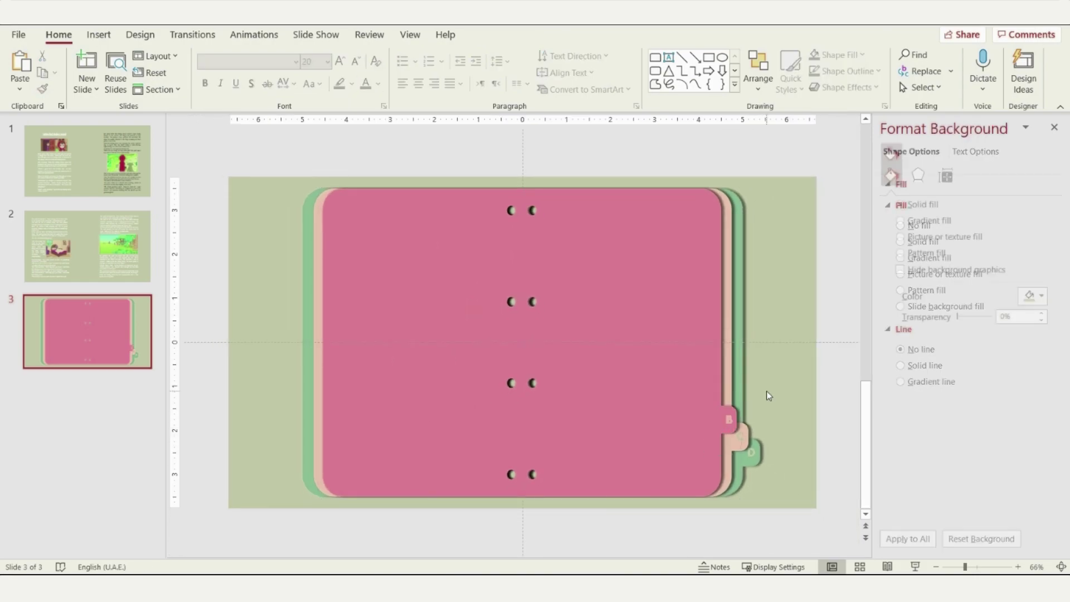
# Step: Duplicate the pink layer over itself, fill the copy with the recent magenta and narrow it on both sides
pyautogui.click(626, 266)
pyautogui.hotkey('ctrl', 'd')
pyautogui.moveTo(655, 329); pyautogui.dragTo(647, 322)
pyautogui.moveTo(742, 342); pyautogui.dragTo(724, 343)
pyautogui.click(1031, 317)
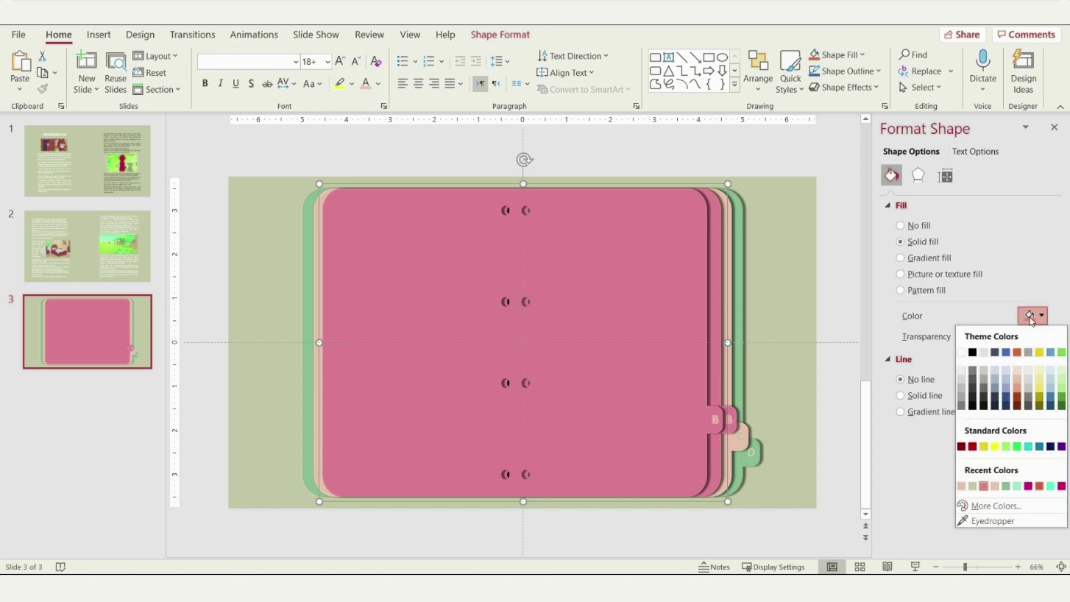
pyautogui.click(1028, 486)
pyautogui.moveTo(319, 342); pyautogui.dragTo(337, 342)
# Step: Shift the magenta layer's tab above the B tab and change its letter to A
pyautogui.scroll(2, 483, 366)
pyautogui.click(735, 425)
pyautogui.moveTo(733, 415); pyautogui.dragTo(732, 397)
pyautogui.write('A')
pyautogui.click(788, 365)
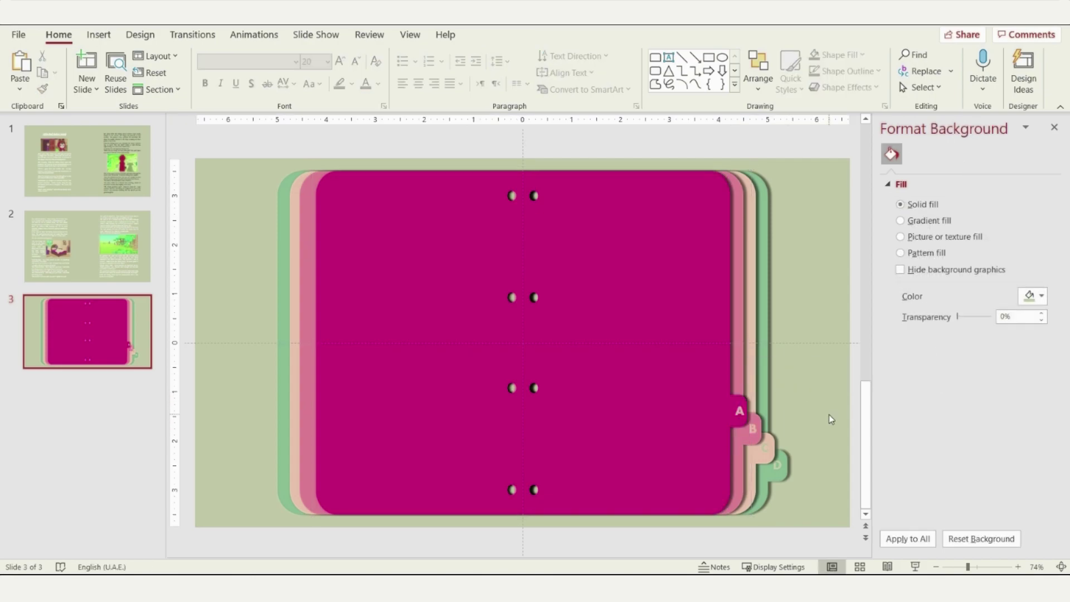
pyautogui.scroll(-2, 429, 363)
# Step: Remove the fill from the left pages of the magenta and pink layers
pyautogui.click(429, 363)
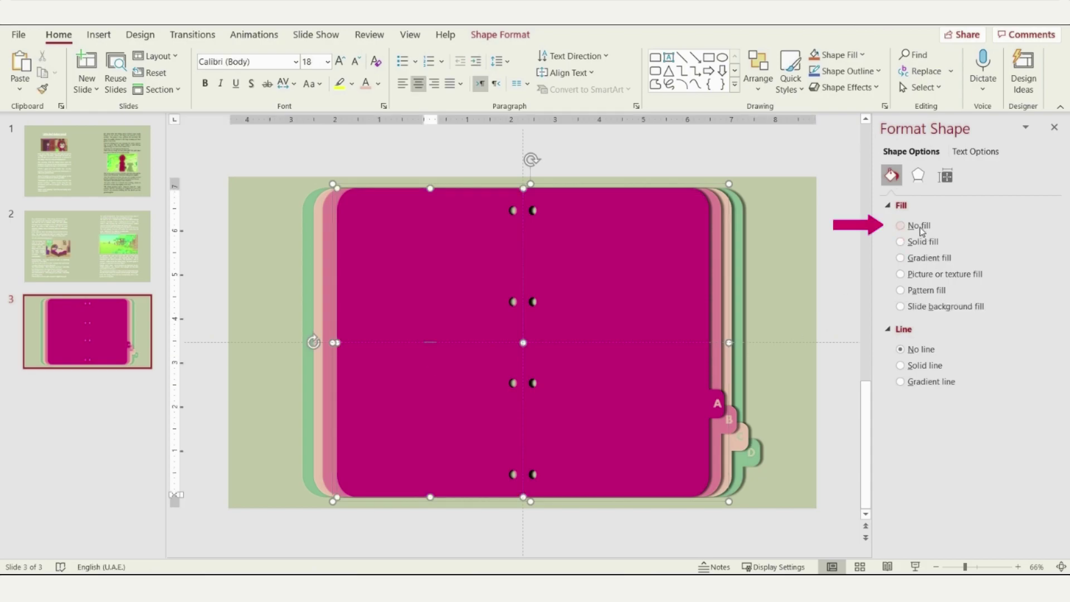
pyautogui.click(899, 225)
pyautogui.click(258, 444)
pyautogui.click(377, 418)
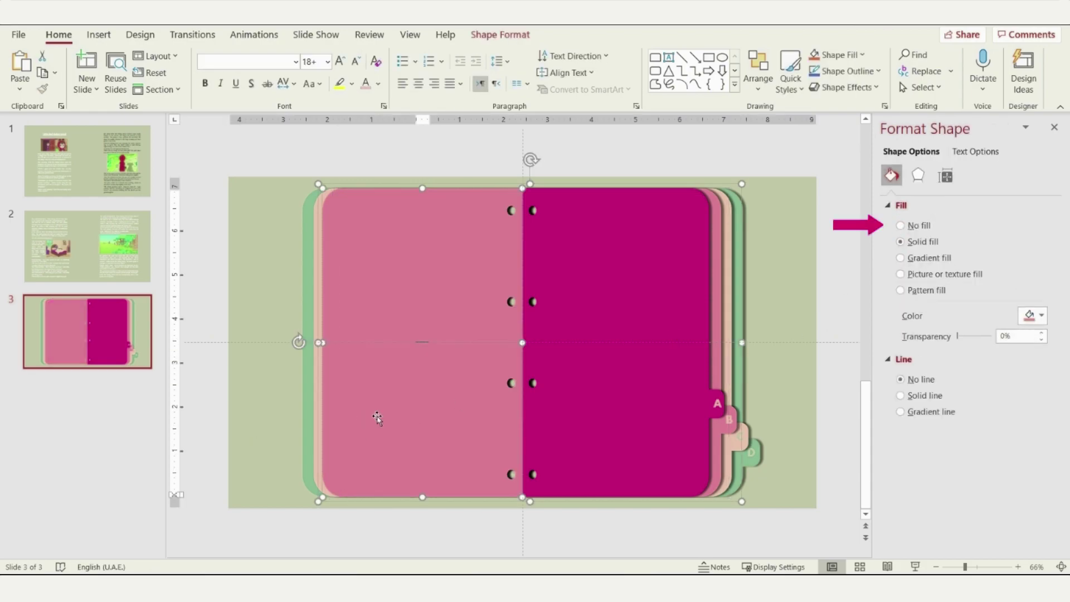
pyautogui.click(900, 225)
pyautogui.click(274, 423)
# Step: Remove the fill from the left pages of the peach and green layers
pyautogui.click(343, 407)
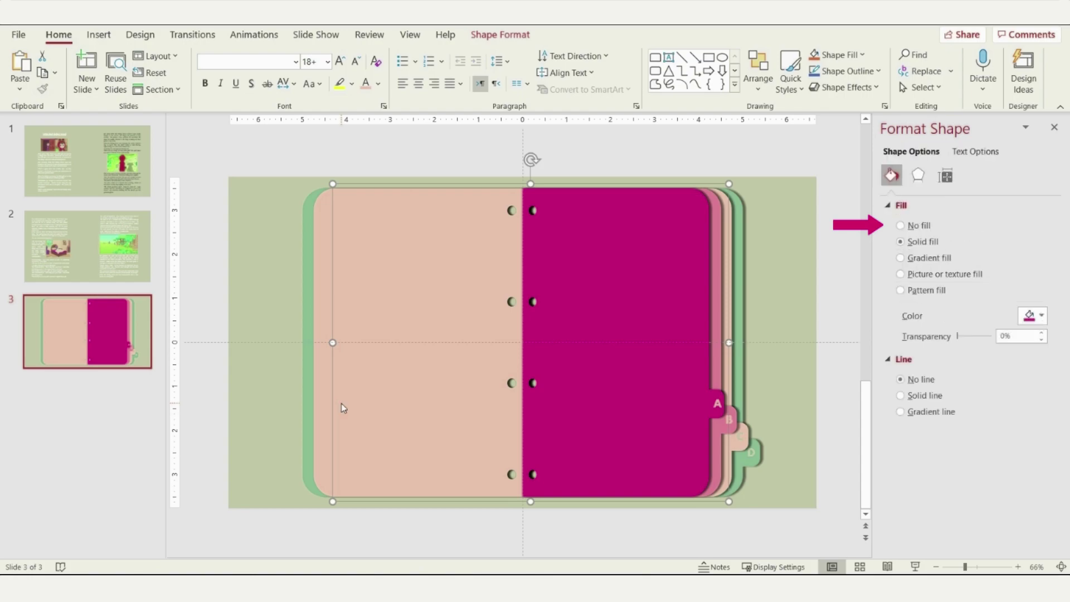
pyautogui.click(317, 409)
pyautogui.click(349, 409)
pyautogui.click(919, 230)
pyautogui.click(382, 389)
pyautogui.click(382, 389)
pyautogui.click(919, 230)
pyautogui.click(827, 315)
# Step: Duplicate the green layer, flip the copy horizontally, align its visible page with the spine and delete its D tab
pyautogui.click(740, 294)
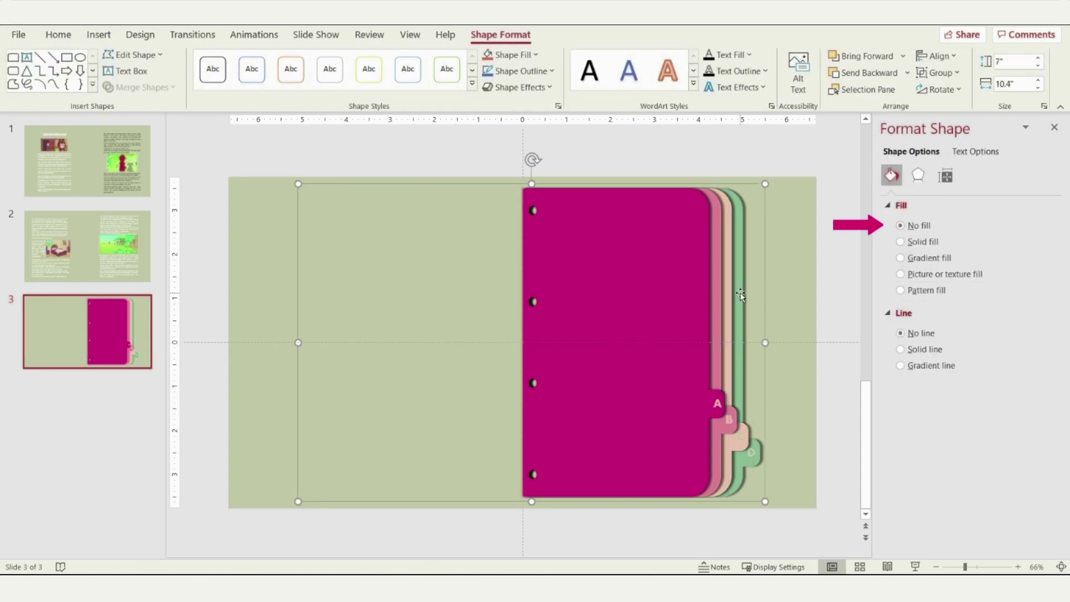
pyautogui.hotkey('ctrl', 'd')
pyautogui.moveTo(740, 293); pyautogui.dragTo(732, 288)
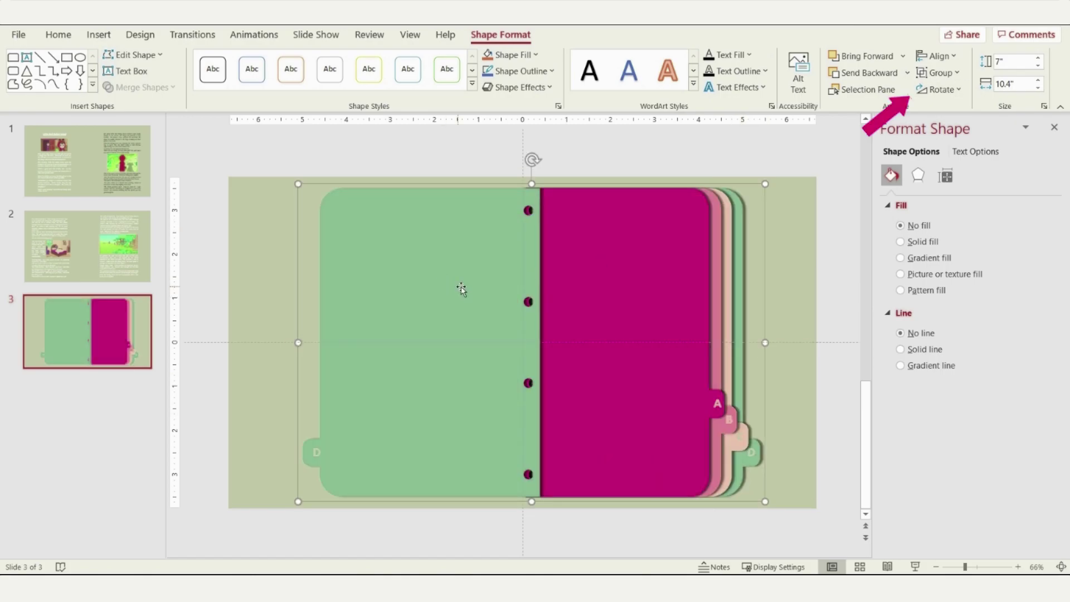
pyautogui.moveTo(460, 287); pyautogui.dragTo(443, 287)
pyautogui.click(293, 443)
pyautogui.press('Delete')
# Step: Fill the flipped left page with the recent peach colour
pyautogui.click(358, 286)
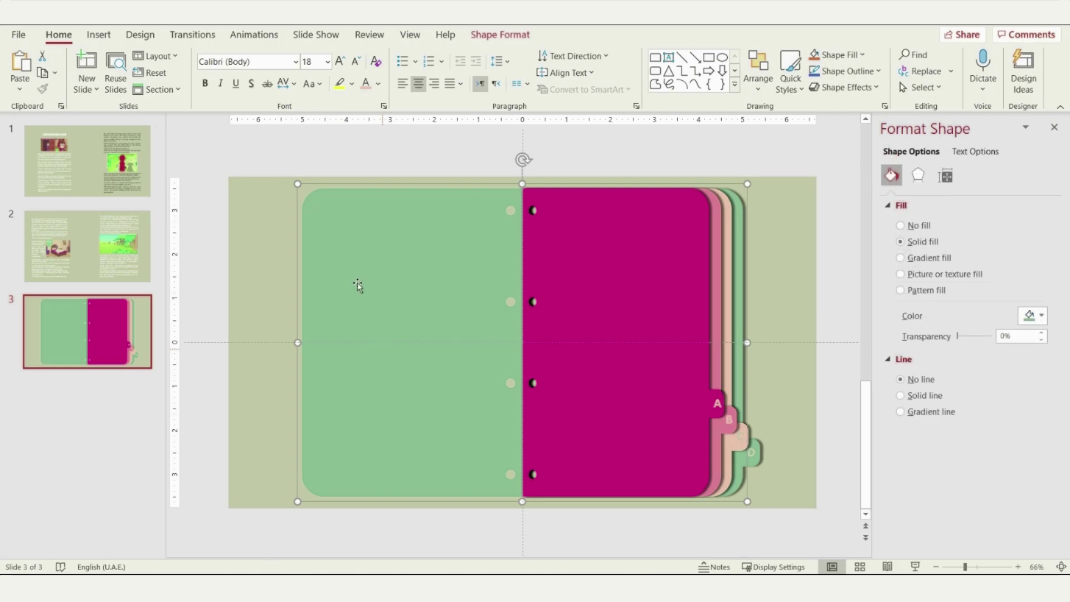
pyautogui.click(1036, 331)
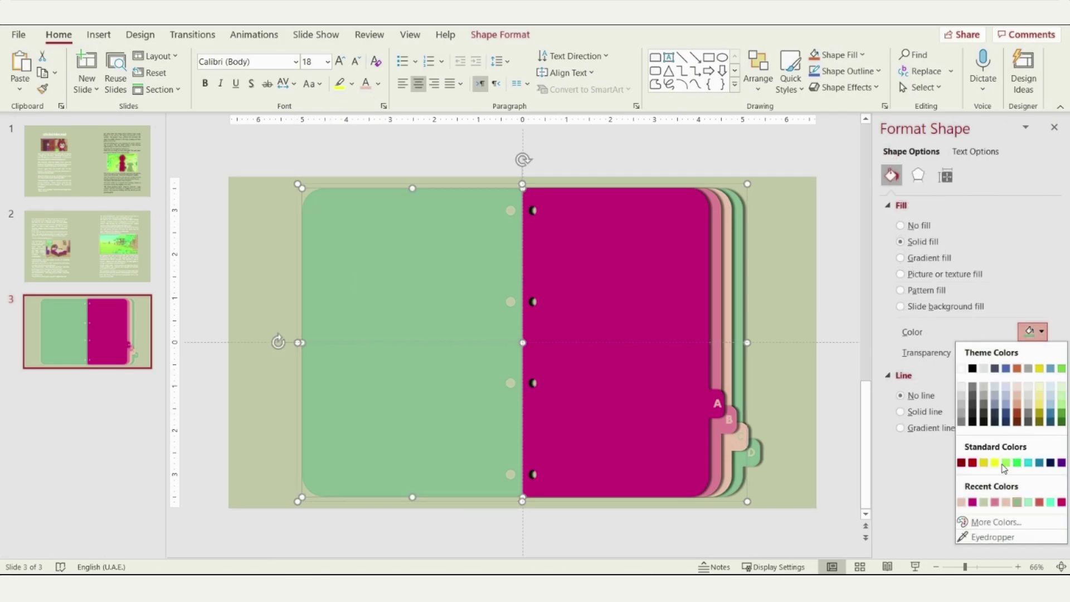
pyautogui.click(1006, 502)
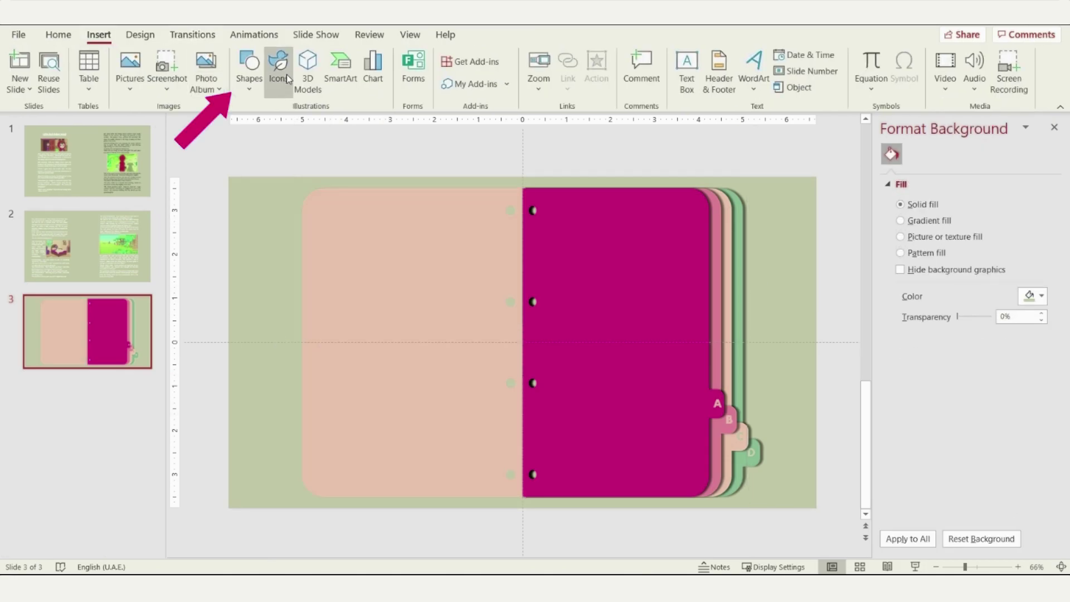
# Step: Draw a vertical line about 7" long down the notebook's spine, 7 pt wide, in the recent light olive green
pyautogui.click(252, 68)
pyautogui.click(271, 127)
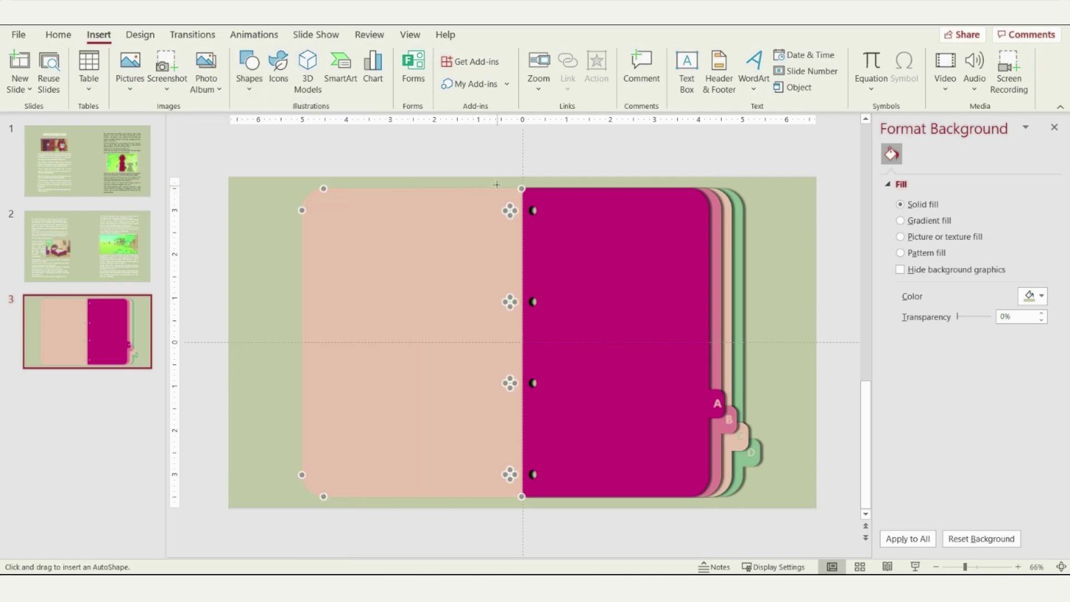
pyautogui.moveTo(522, 188); pyautogui.dragTo(522, 497)
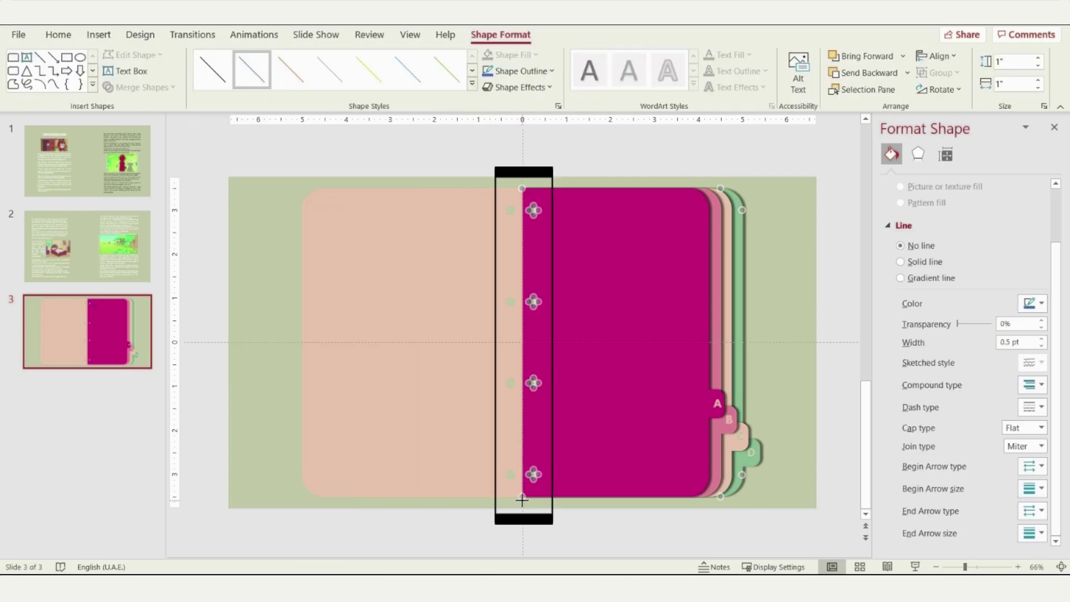
pyautogui.tripleClick(1011, 342)
pyautogui.write('7')
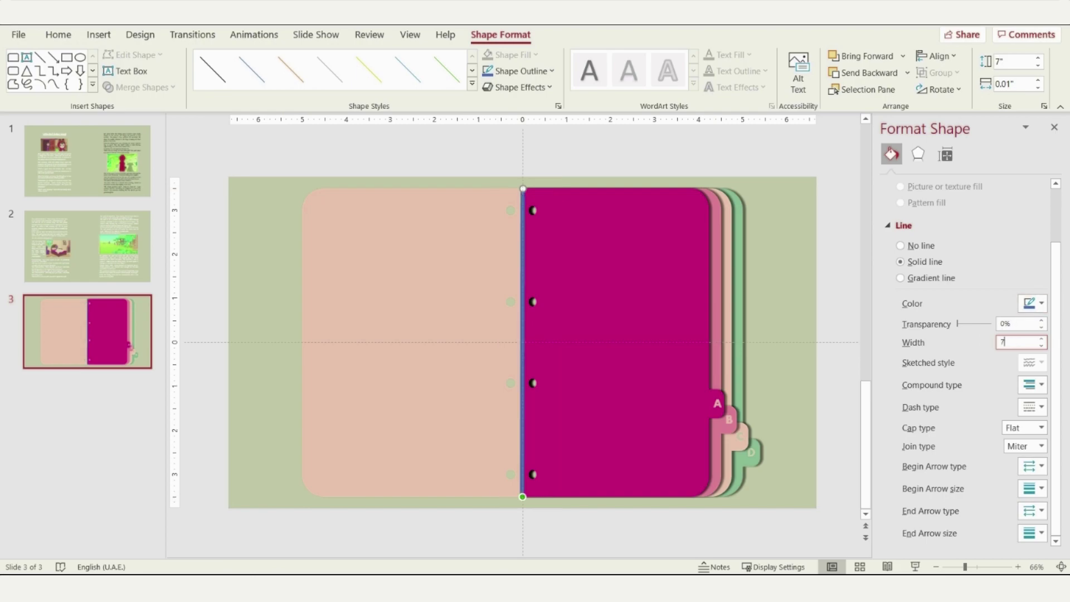
pyautogui.click(1031, 304)
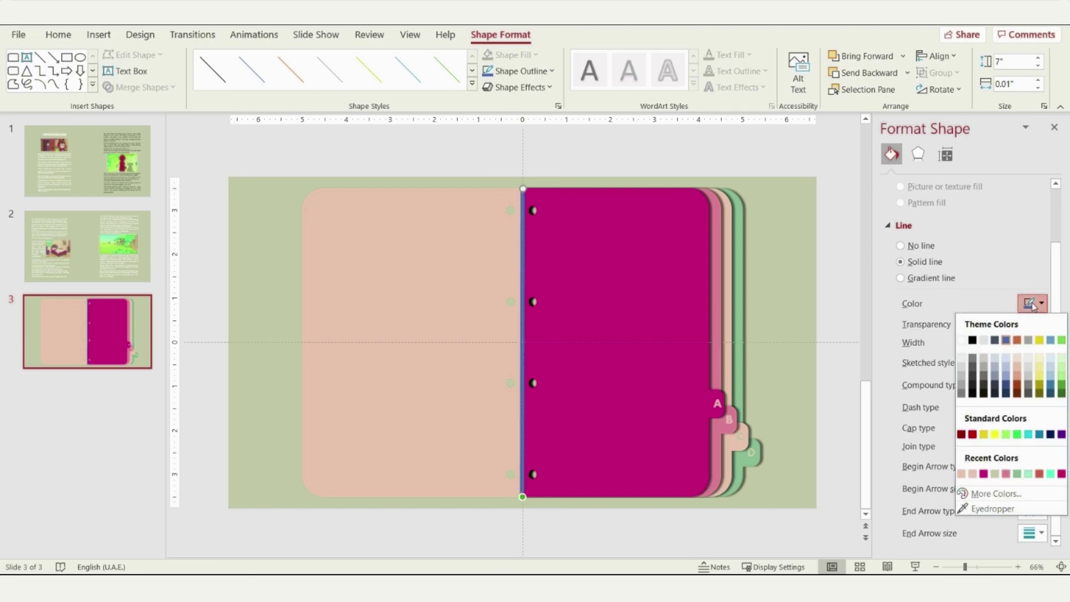
pyautogui.click(995, 474)
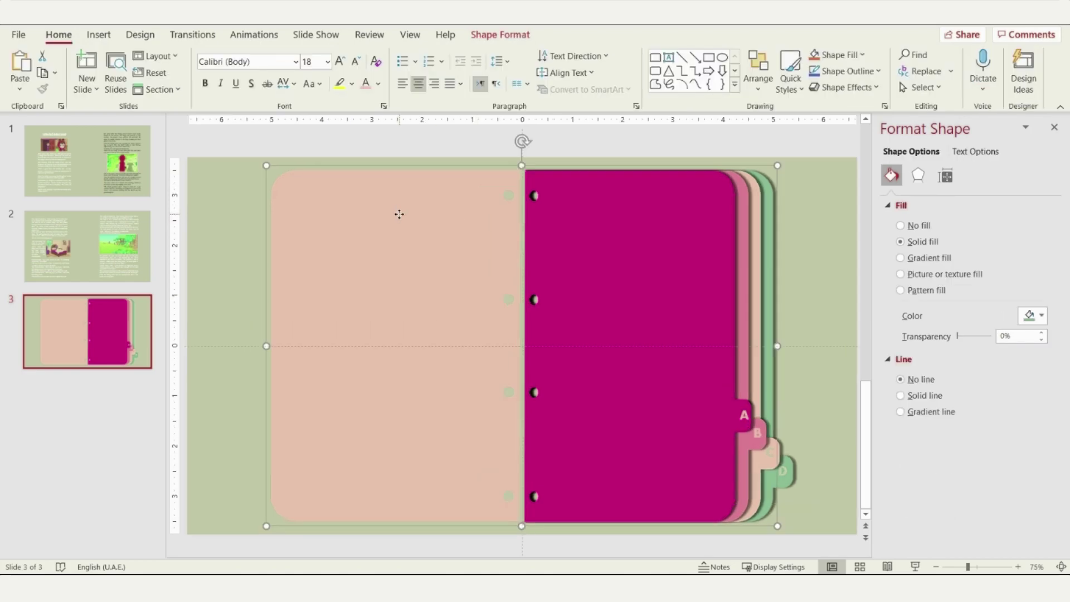
# Step: Apply an outer shadow preset to the peach left page
pyautogui.click(399, 216)
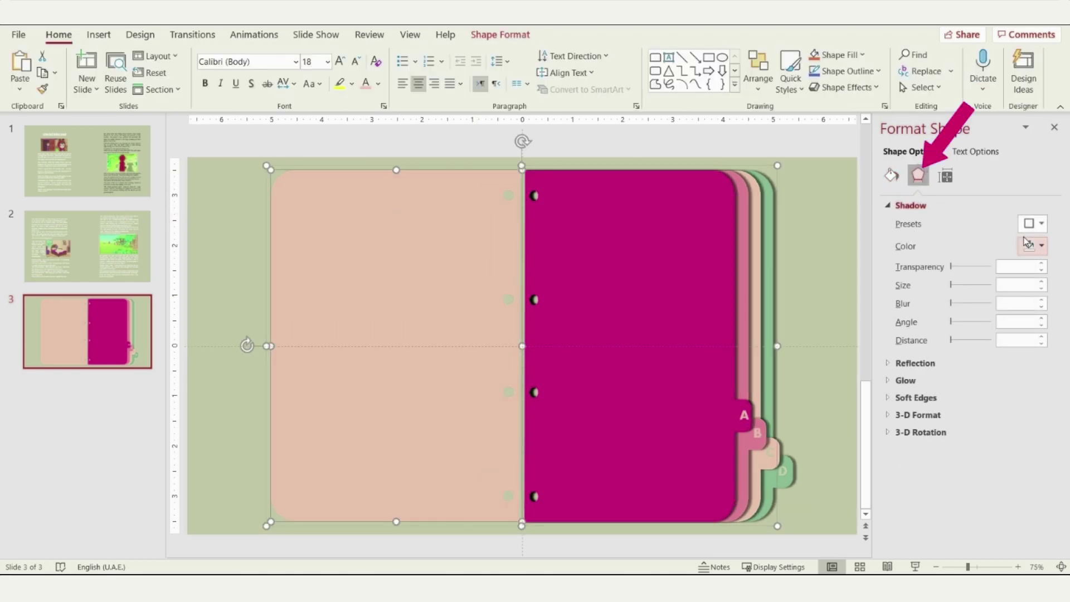
pyautogui.click(1034, 223)
pyautogui.click(961, 390)
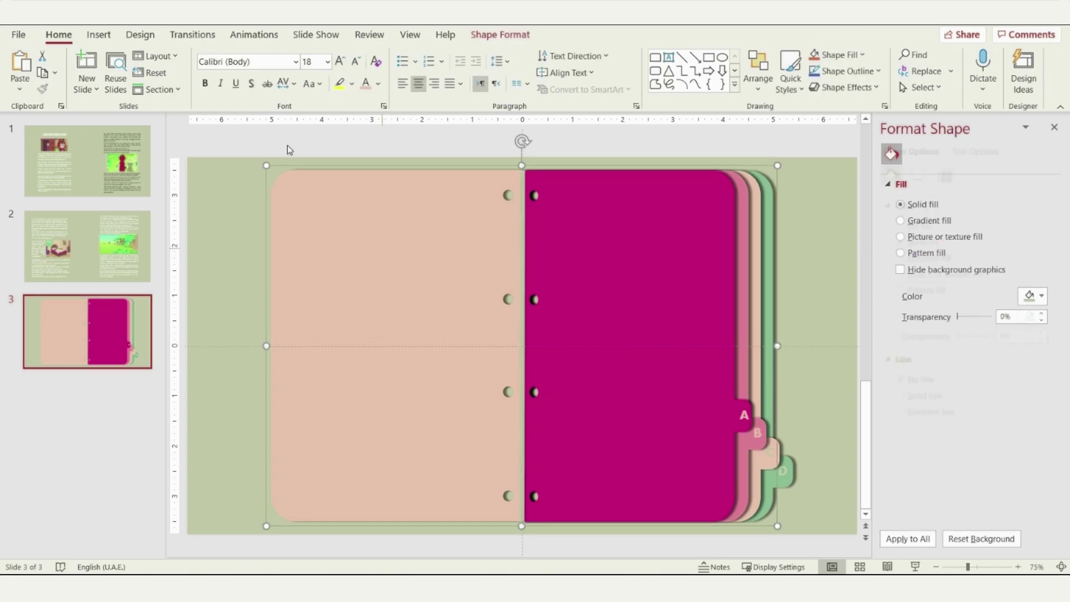
# Step: Add a text box on the peach left page and fill it with rows of dashes as ruled writing lines
pyautogui.click(99, 34)
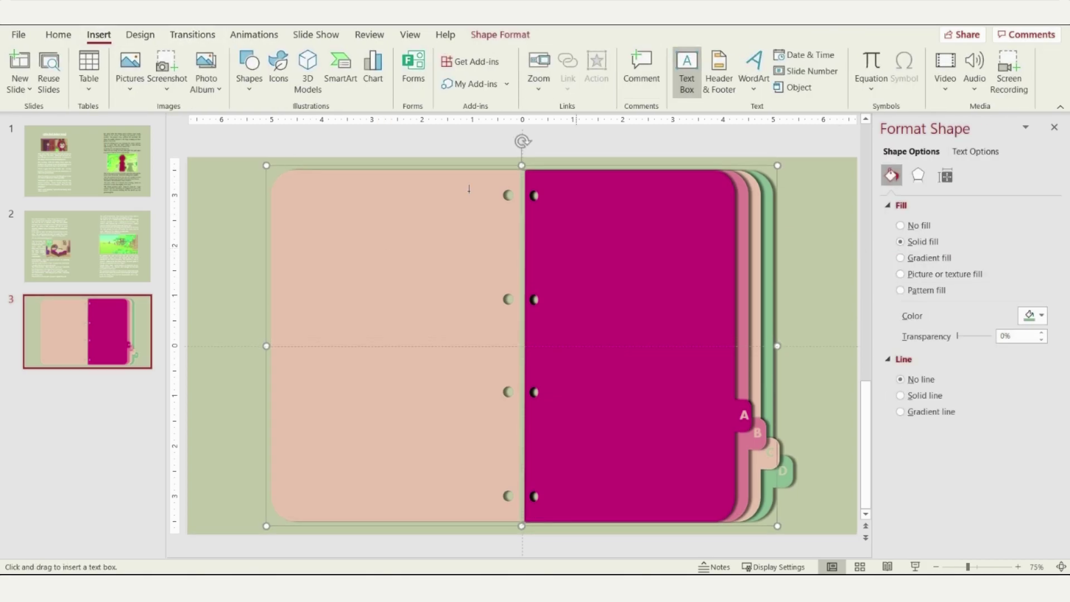
pyautogui.moveTo(446, 451); pyautogui.dragTo(487, 502)
pyautogui.write('------------------------------')
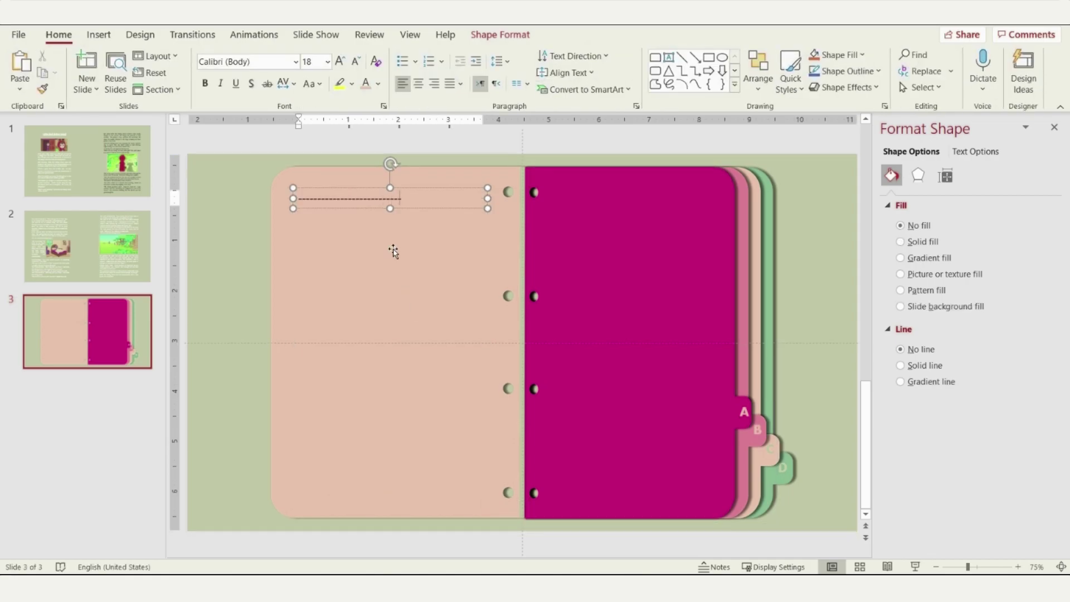
pyautogui.write('------------------------------------------------------------------------------------------------------------------------------------------------------------------------------------------------------------------')
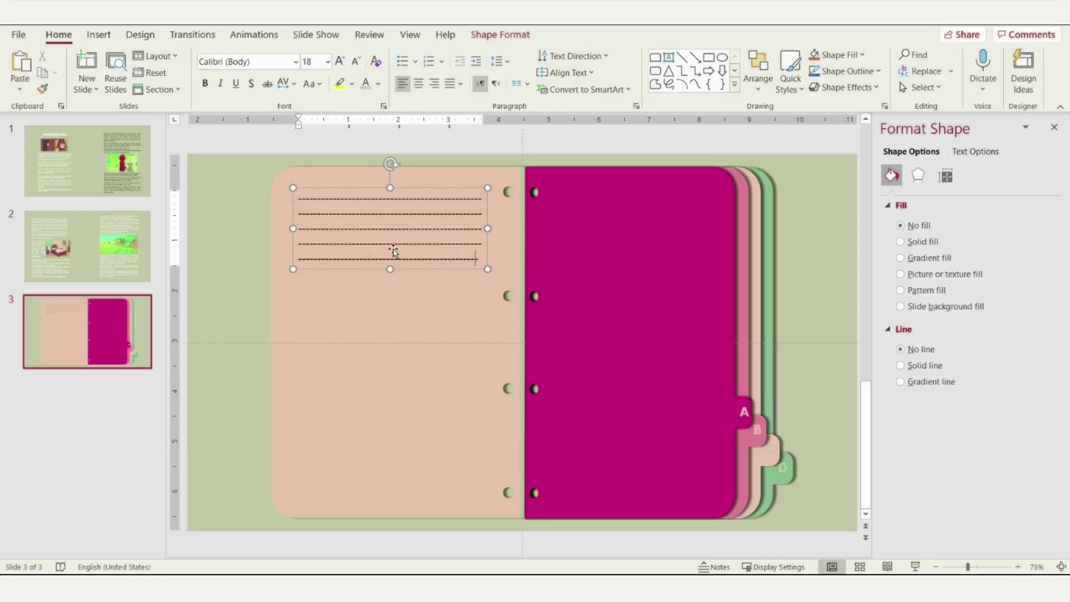
pyautogui.write('-------------------------------------------------------------------------------------------------------------------------------------------------------------------------------------------------------------------------------------------------------------------------------------------------------------------------------------------------------------------------------------------------------------------------------------')
pyautogui.write('------------------------------------------------------------------------------------------------------------------------------------------------------------------------------------------------------------------------------------------------------------------------------')
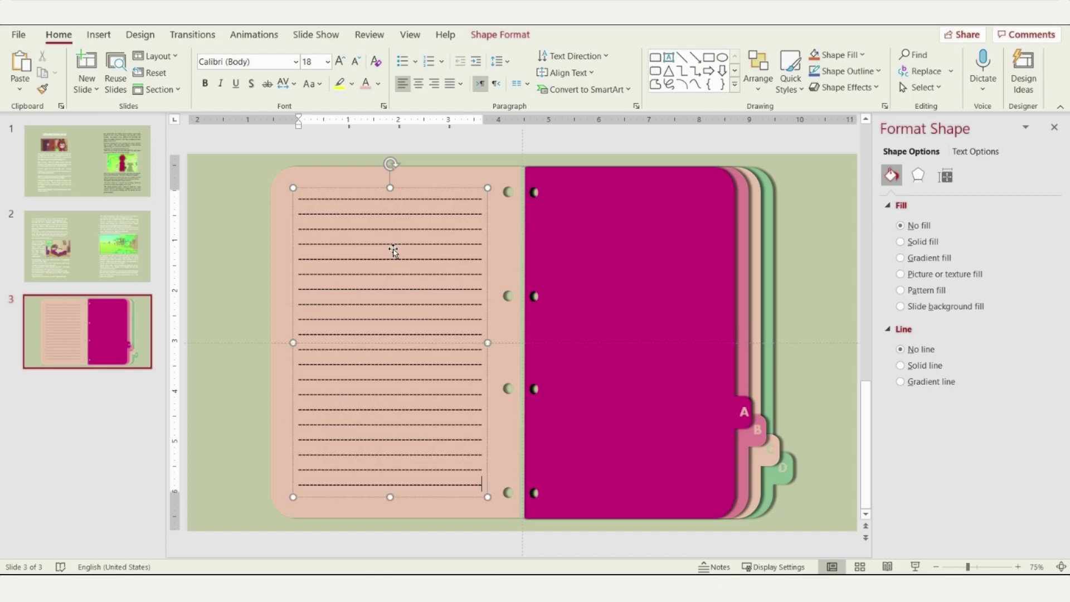
pyautogui.click(622, 213)
# Step: Copy the "Little Red Riding Hood" title, picture and opening text from slide 1 onto the magenta A page on slide 3
pyautogui.click(116, 271)
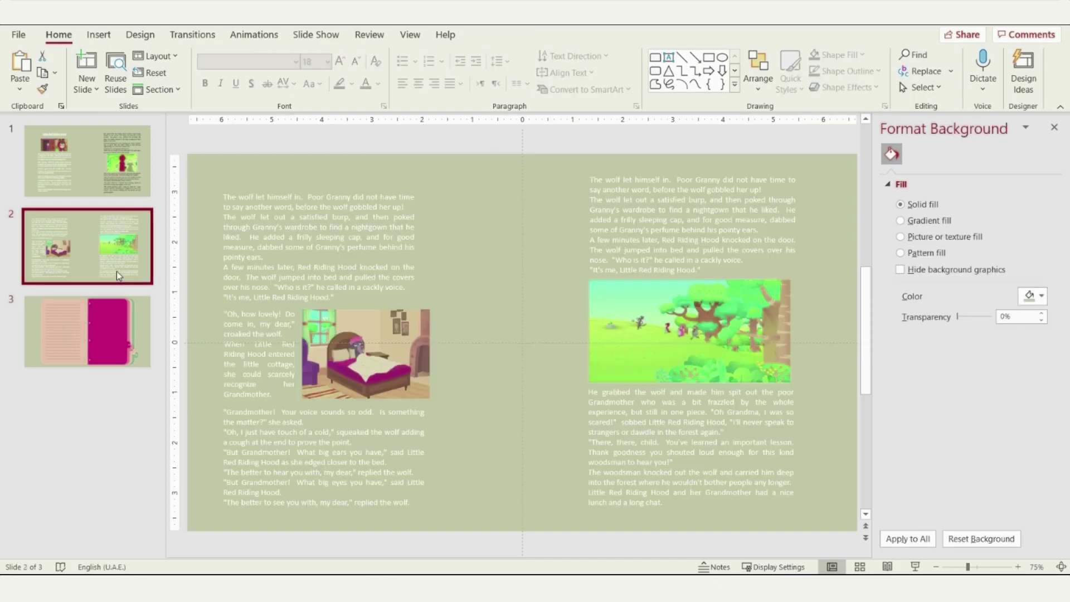
pyautogui.click(116, 173)
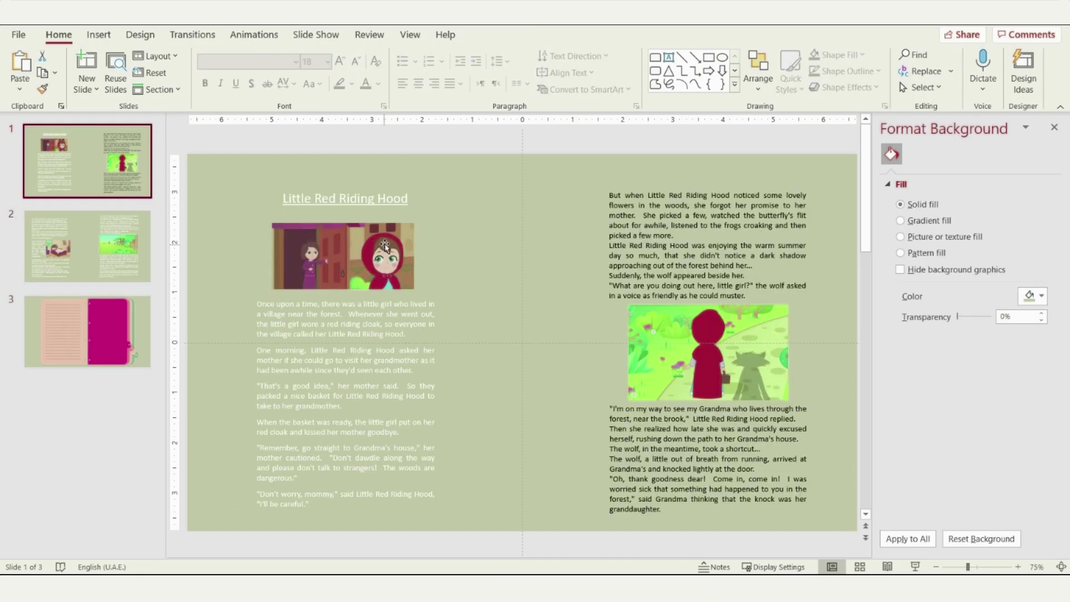
pyautogui.hotkey('ctrl', 'a')
pyautogui.click(108, 350)
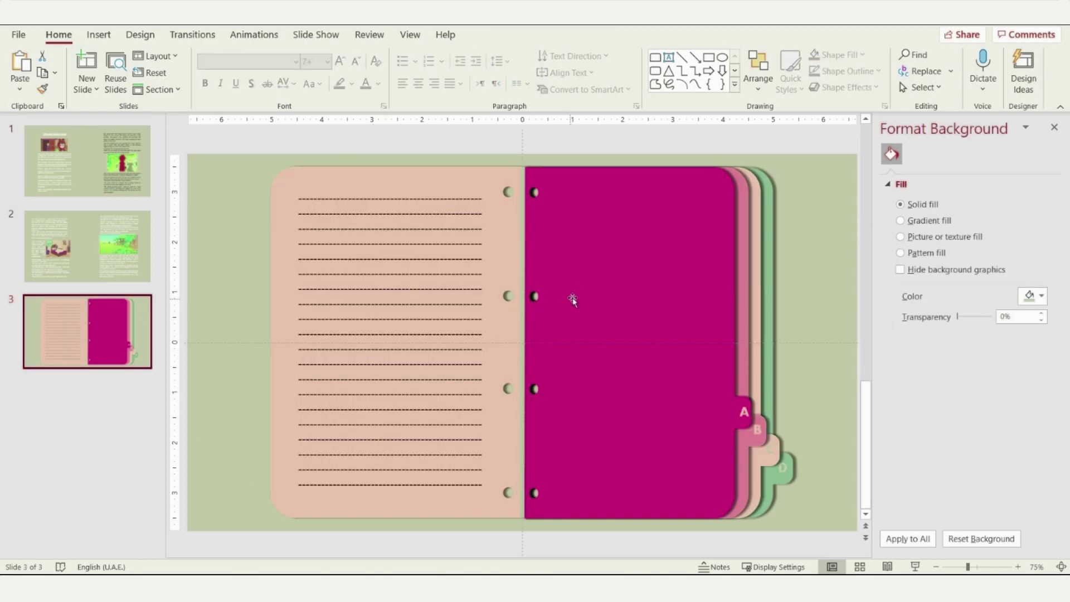
pyautogui.hotkey('ctrl', 'v')
pyautogui.moveTo(681, 250); pyautogui.dragTo(680, 250)
# Step: Group the title, picture and opening text with the magenta A page and send the group to the back
pyautogui.click(785, 222)
pyautogui.click(730, 189)
pyautogui.click(658, 200)
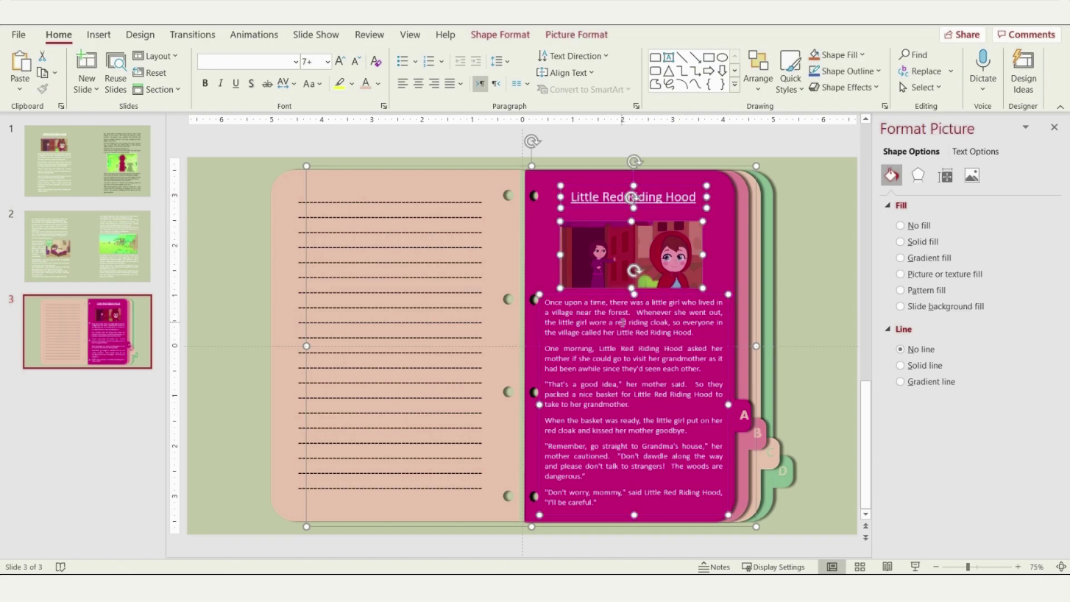
pyautogui.rightClick(723, 192)
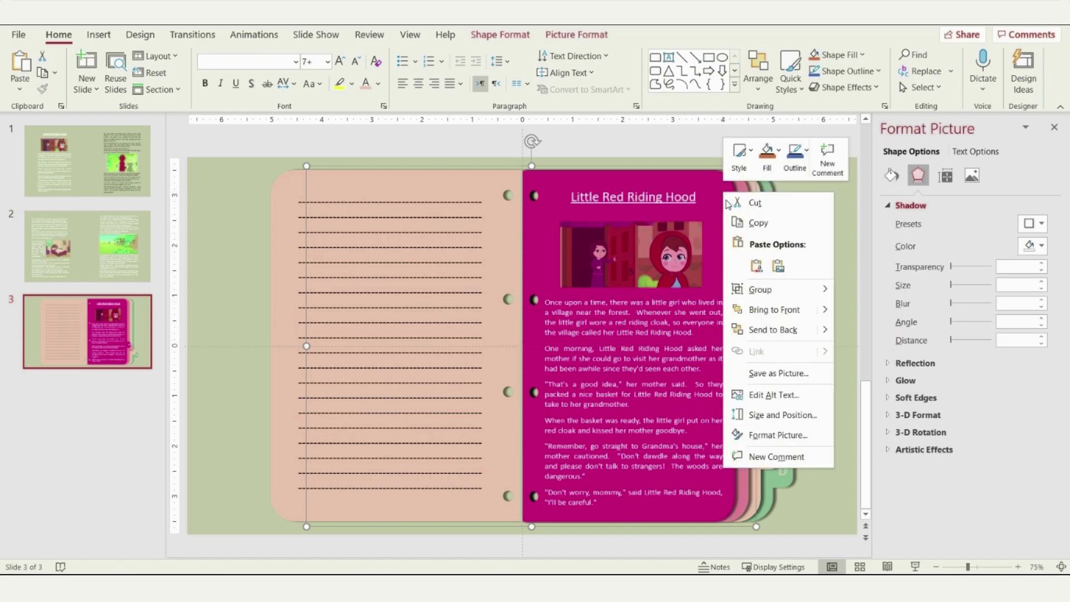
pyautogui.click(772, 329)
# Step: Copy slide 1's second passage, starting "But when Little Red Riding Hood", with its picture onto the pink B page on slide 3
pyautogui.click(87, 161)
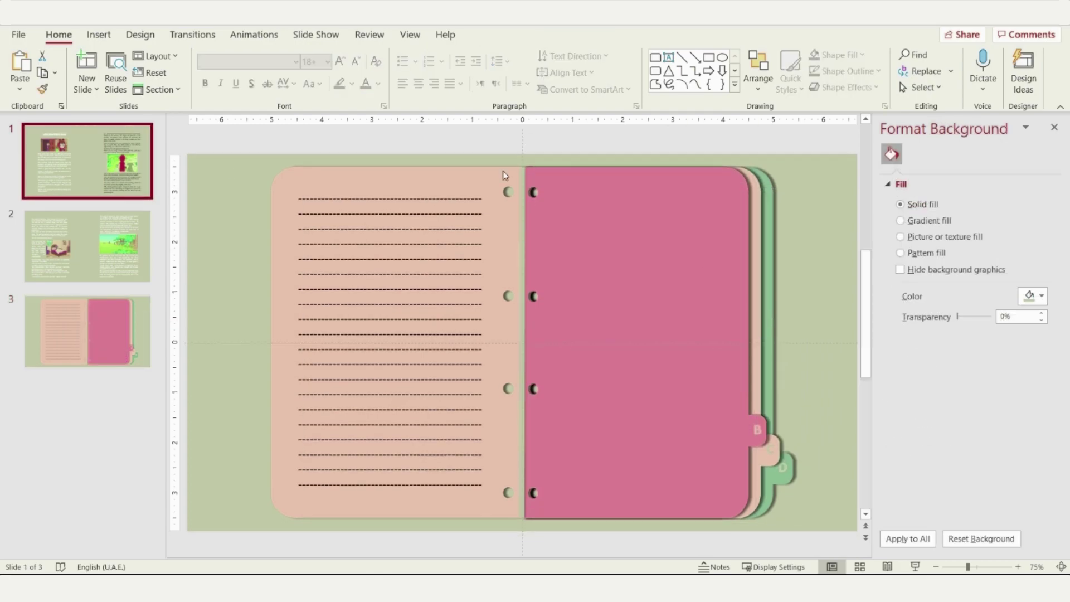
pyautogui.click(661, 434)
pyautogui.click(27, 333)
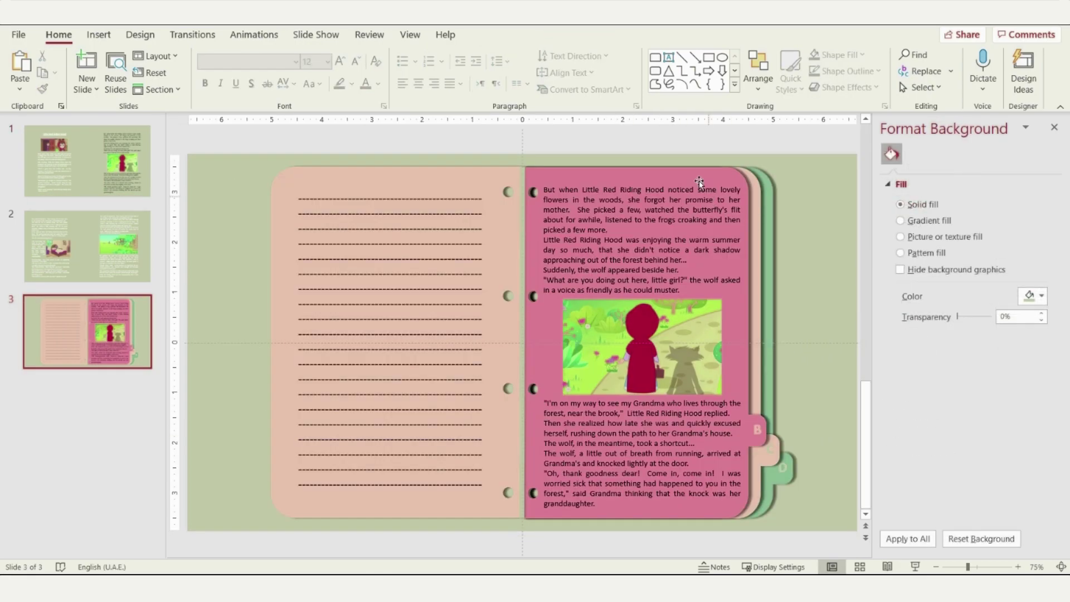
# Step: Group the second passage and its picture with the pink B page and send the group to the back
pyautogui.click(677, 212)
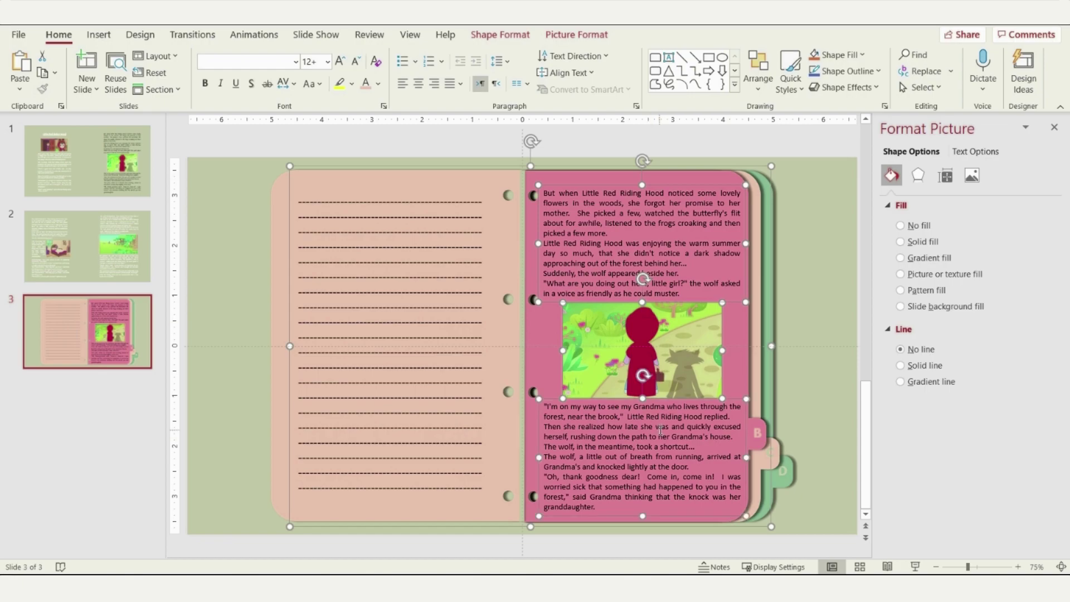
pyautogui.rightClick(562, 176)
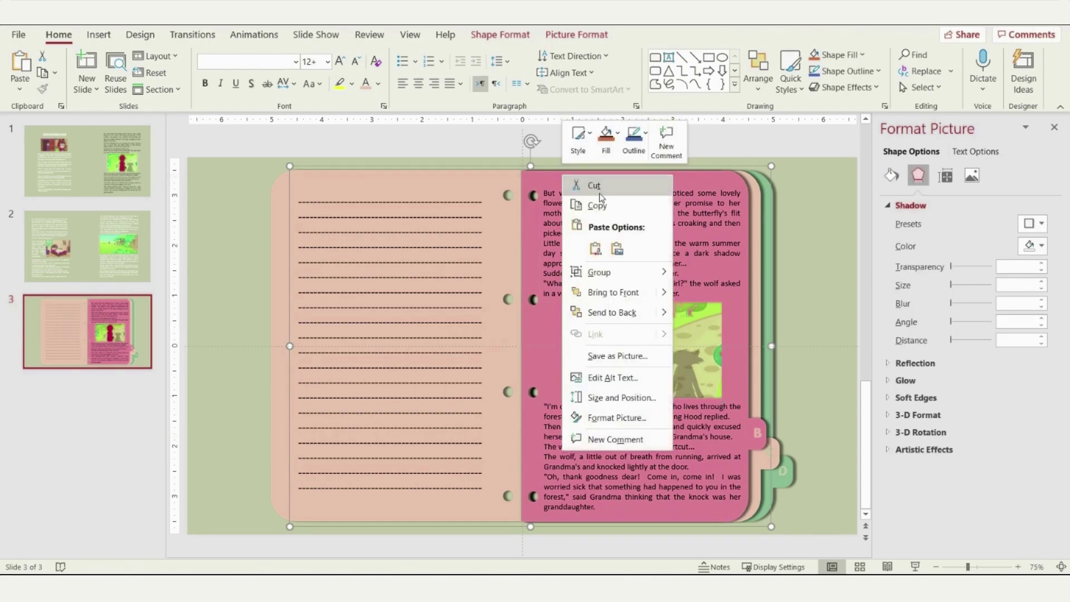
pyautogui.click(600, 309)
# Step: Copy slide 2's first page of text and the bedroom picture onto the peach C page on slide 3
pyautogui.click(87, 246)
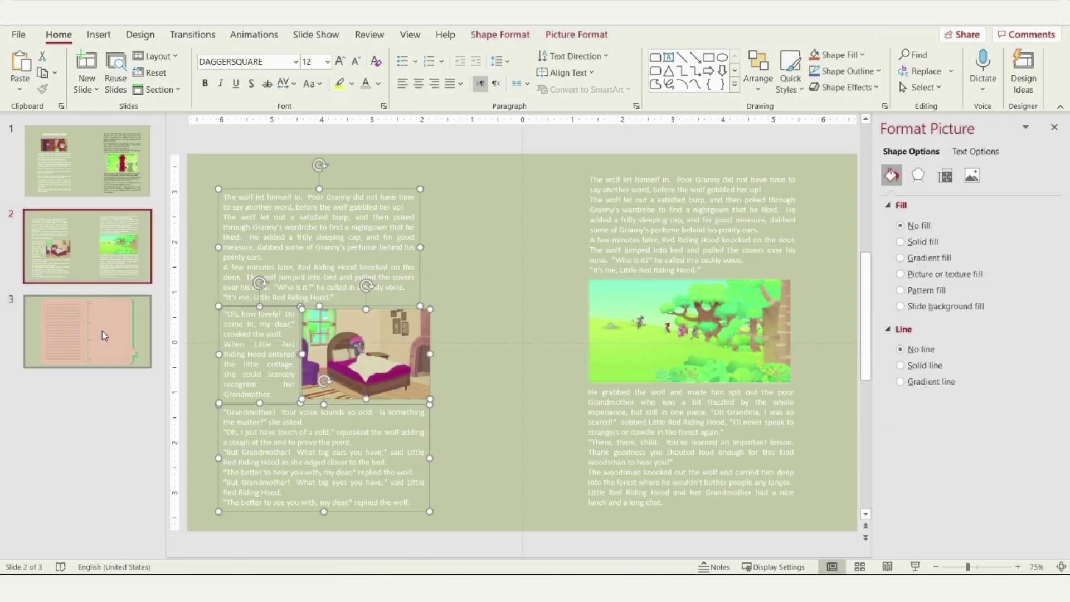
pyautogui.click(102, 330)
pyautogui.hotkey('ctrl', 'v')
# Step: Group the bedroom picture and its texts with the peach C page and send the group to the back
pyautogui.click(676, 223)
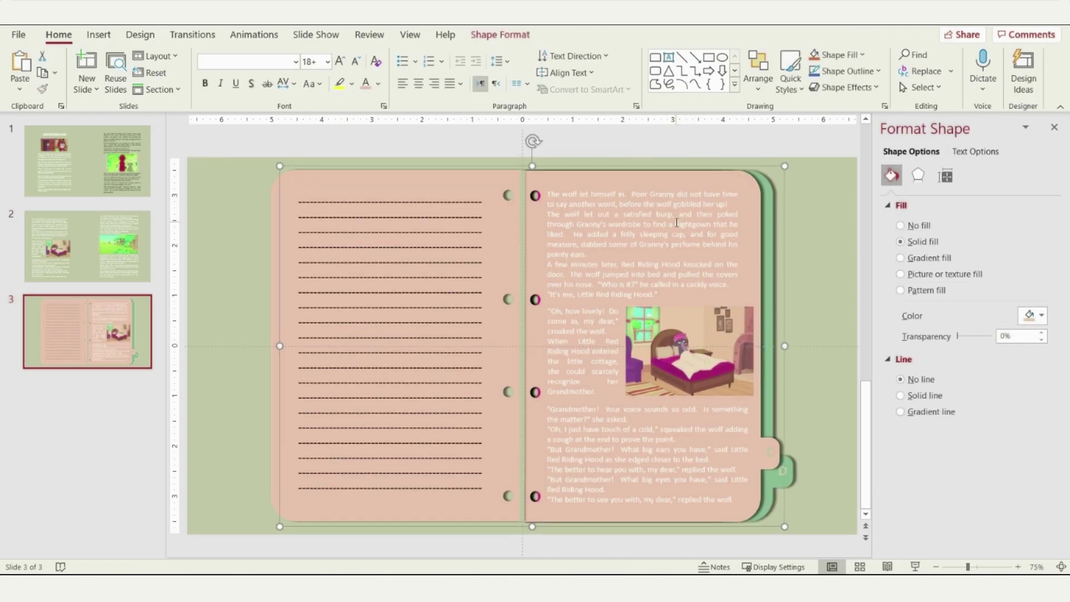
pyautogui.click(676, 223)
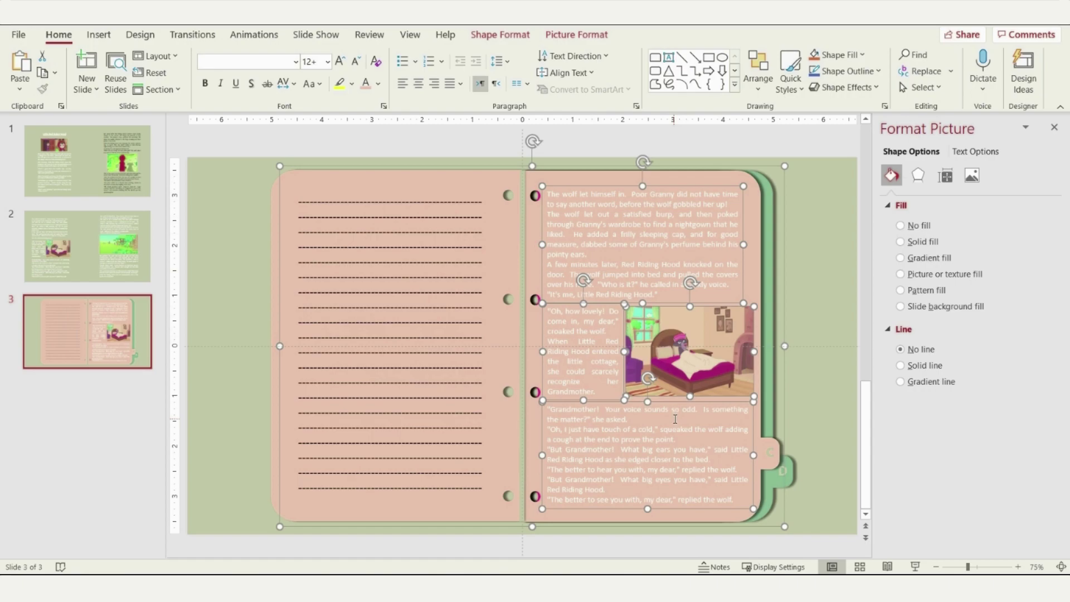
pyautogui.press('Escape')
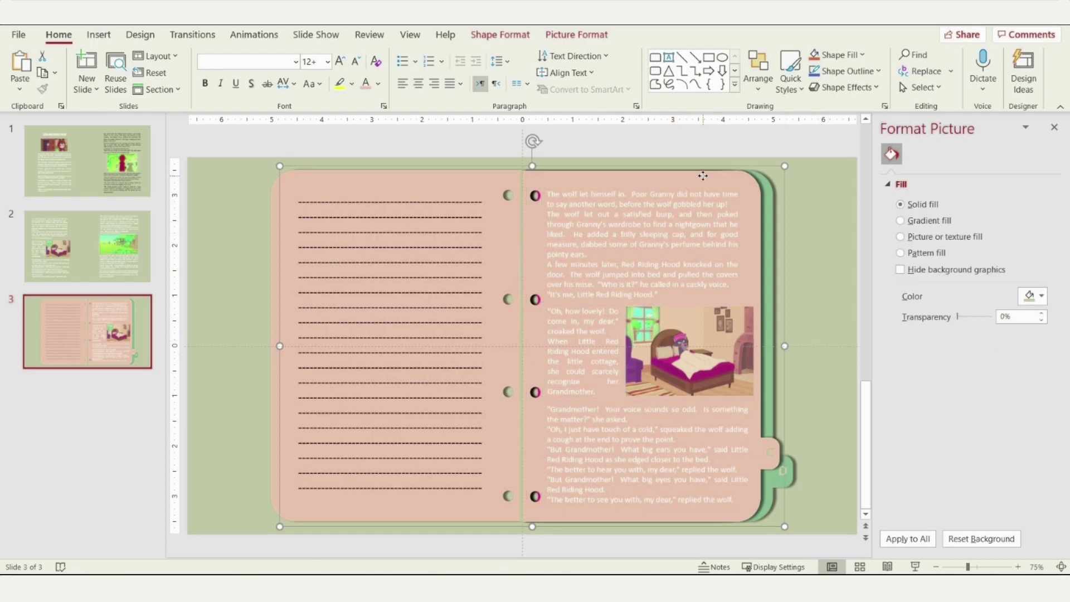
pyautogui.rightClick(705, 351)
pyautogui.click(757, 313)
# Step: Copy slide 2's last page of text and the forest picture onto the green D page on slide 3
pyautogui.press('pageup')
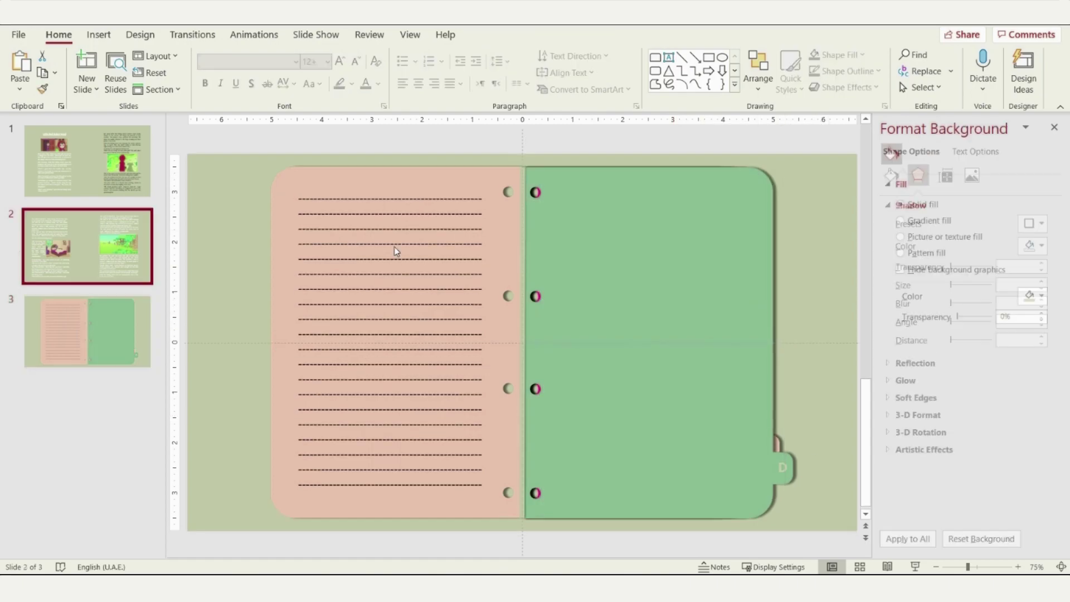
pyautogui.press('pagedown')
pyautogui.hotkey('ctrl', 'z')
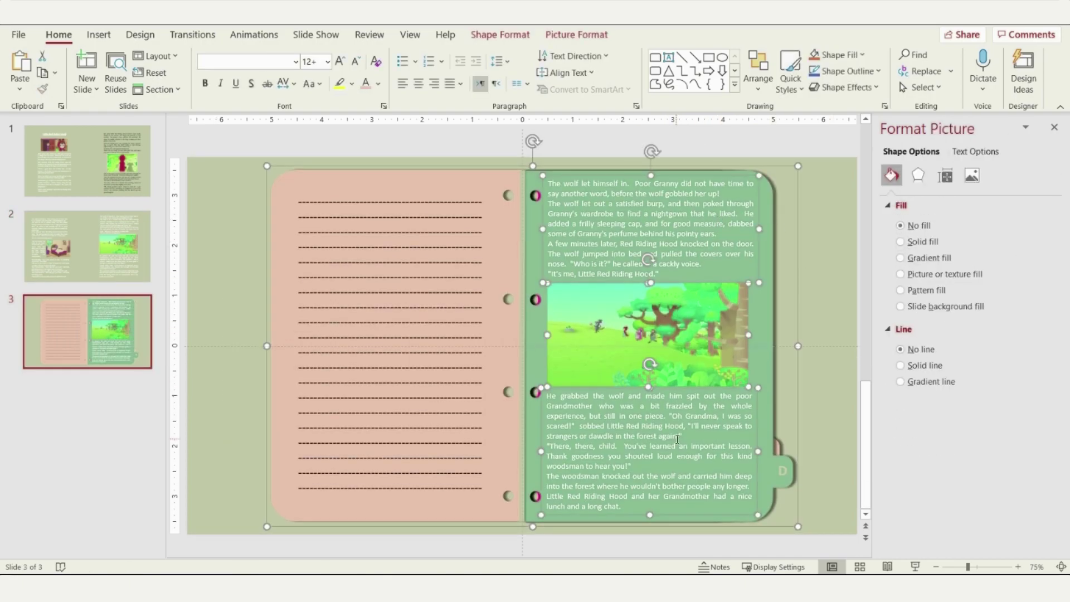
# Step: Group the forest picture and its texts with the green D page and send the group to the back
pyautogui.press('Escape')
pyautogui.click(814, 315)
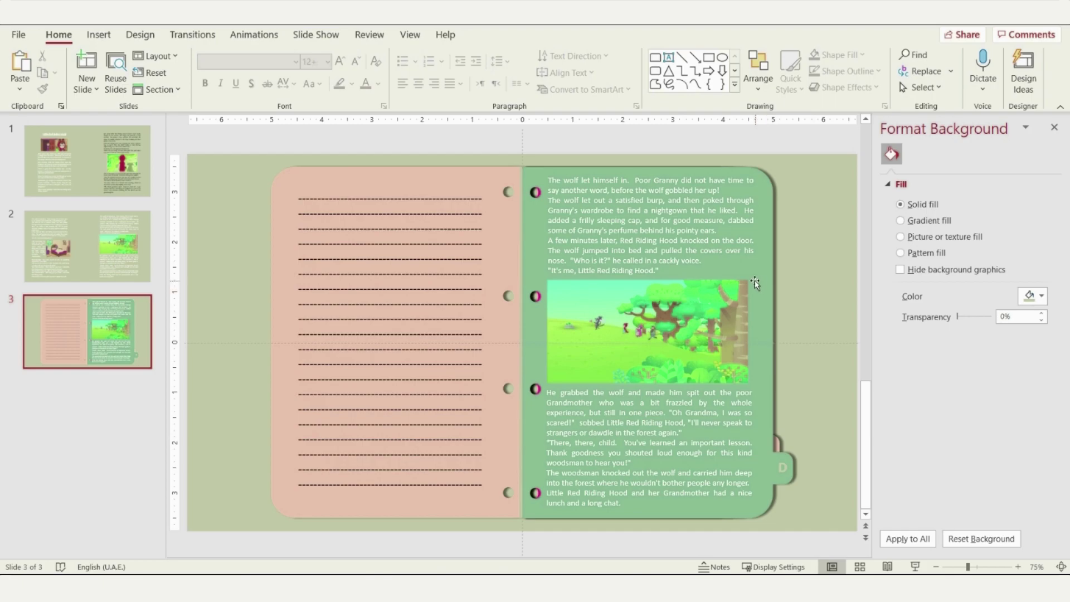
pyautogui.rightClick(756, 284)
pyautogui.click(805, 417)
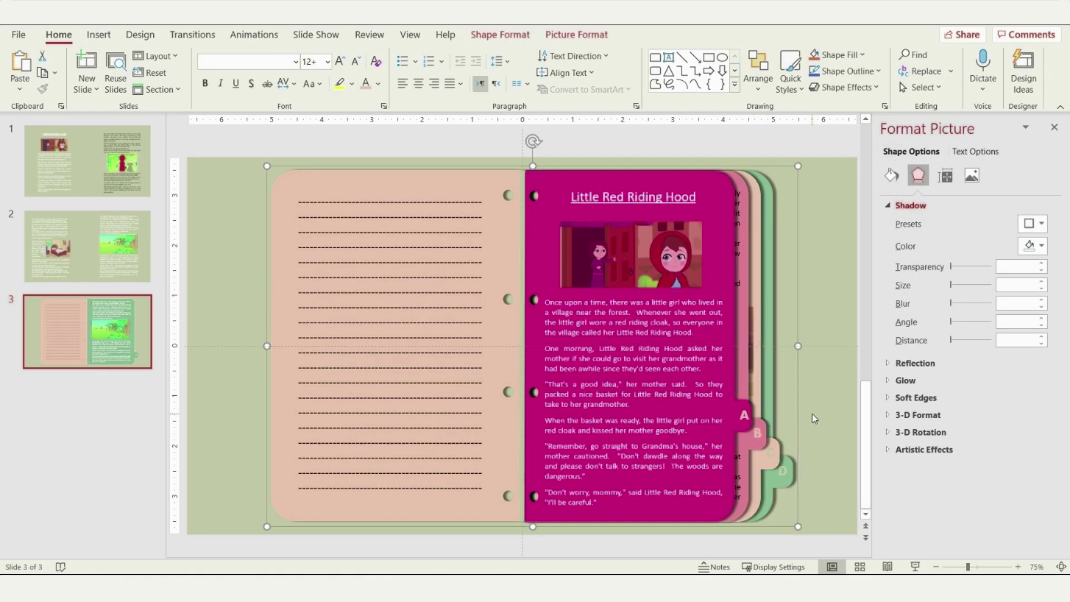
# Step: Group the dashed lines with the left page and flip a blank copy of the peach page horizontally over the right-hand pages
pyautogui.hotkey('ctrl', 'g')
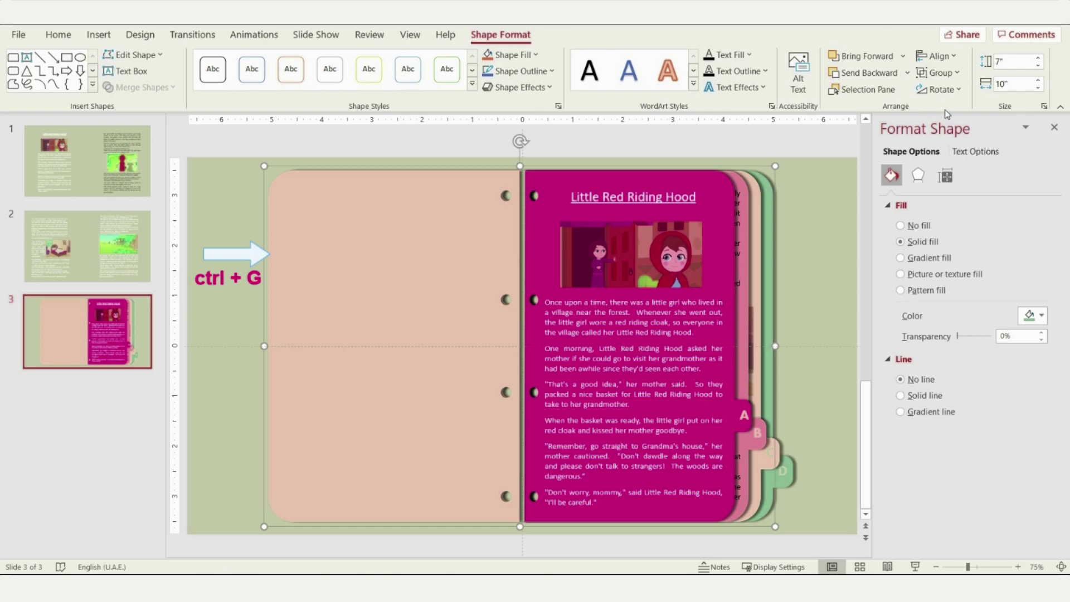
pyautogui.click(940, 89)
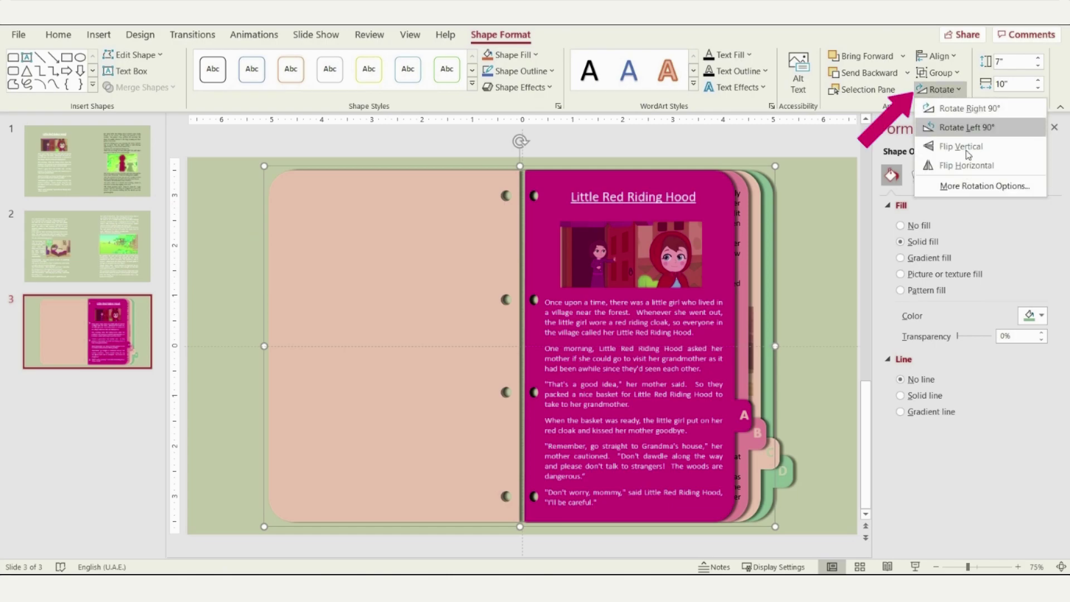
pyautogui.click(959, 166)
# Step: Add a centred text box reading "THE END" in the middle of the flipped peach page
pyautogui.hotkey('alt', 'n')
pyautogui.press('x')
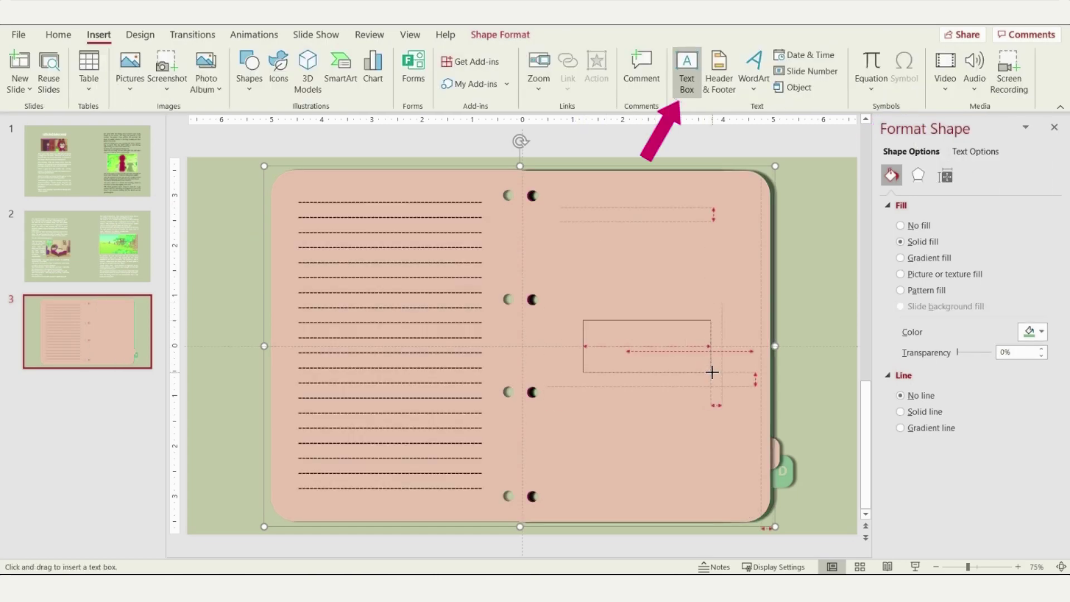
pyautogui.moveTo(711, 372); pyautogui.dragTo(711, 370)
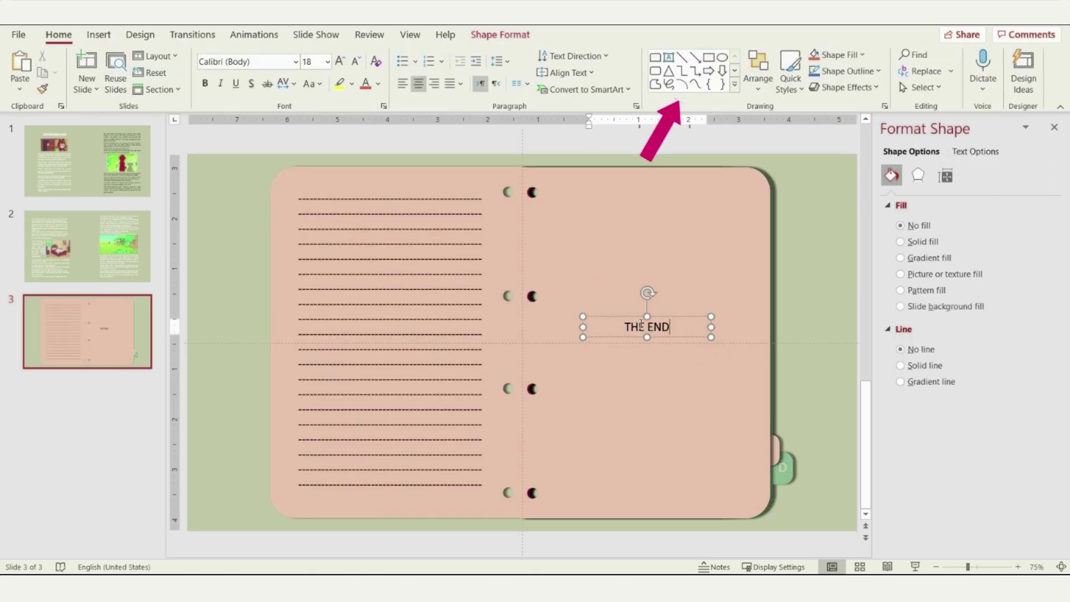
# Step: Enlarge the "THE END" text to 40 pt and colour it red
pyautogui.hotkey('ctrl', 'a')
pyautogui.click(340, 62)
pyautogui.click(339, 62)
pyautogui.click(340, 61)
pyautogui.click(340, 61)
pyautogui.click(340, 61)
pyautogui.click(340, 61)
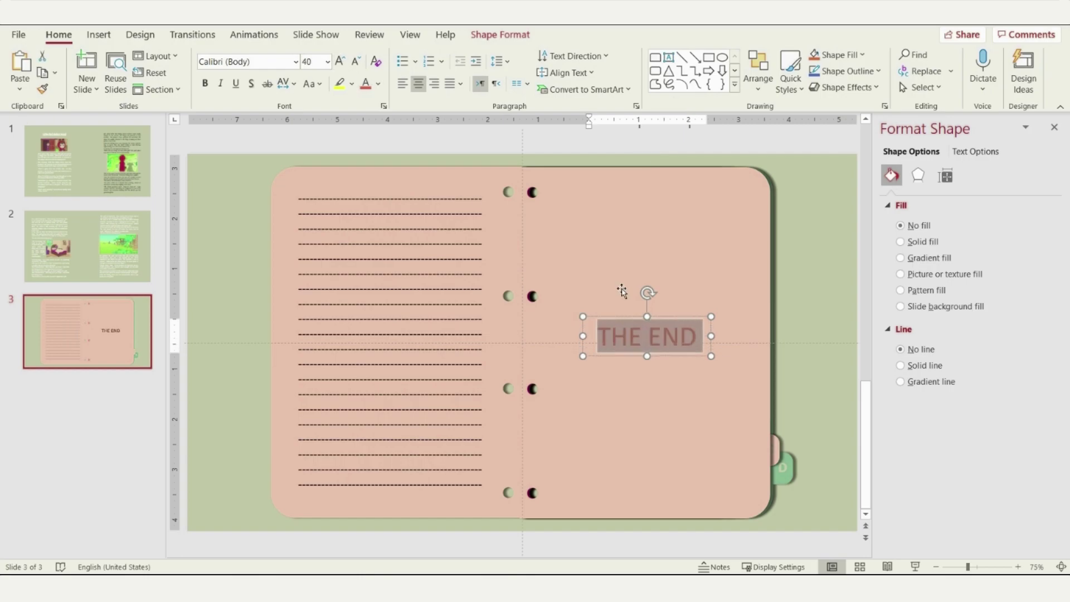
# Step: Group "THE END" with the flipped peach page and send the group to the back
pyautogui.press('Escape')
pyautogui.keyDown('shift'); pyautogui.click(687, 284); pyautogui.keyUp('shift')
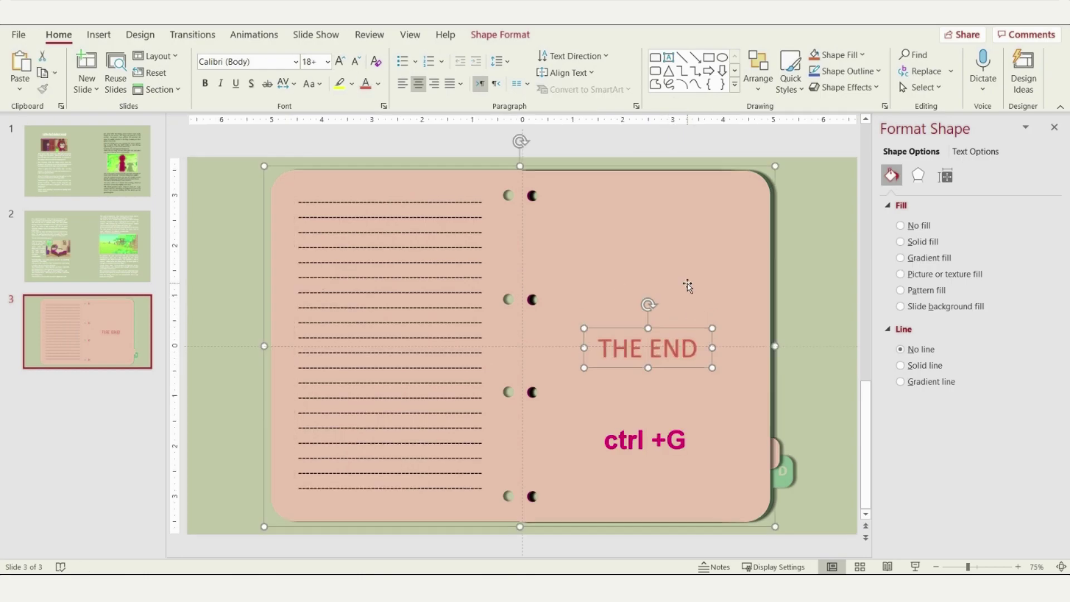
pyautogui.click(826, 260)
pyautogui.rightClick(687, 240)
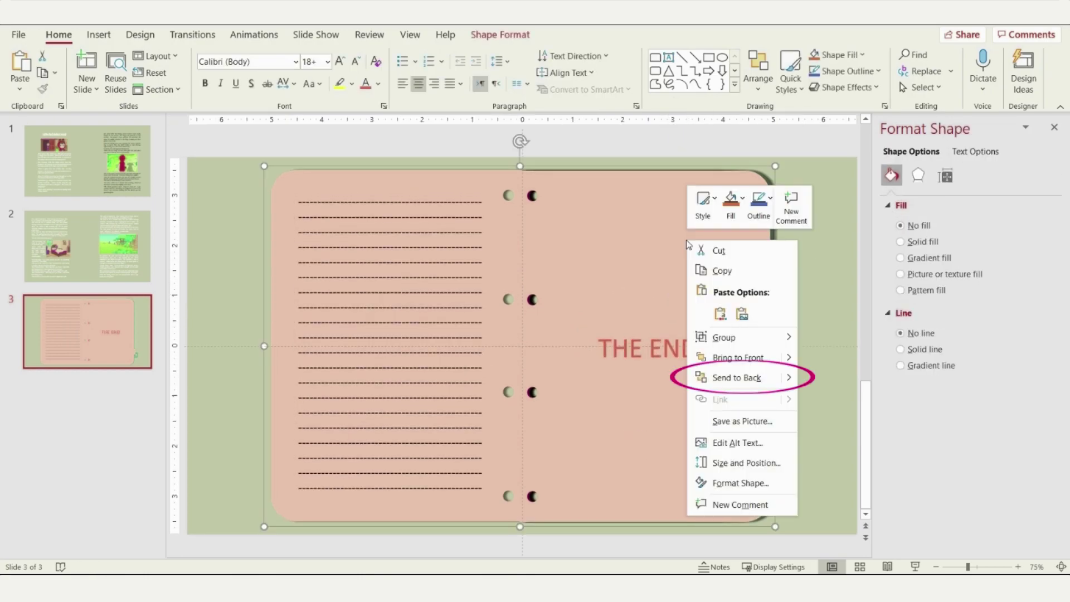
pyautogui.click(752, 379)
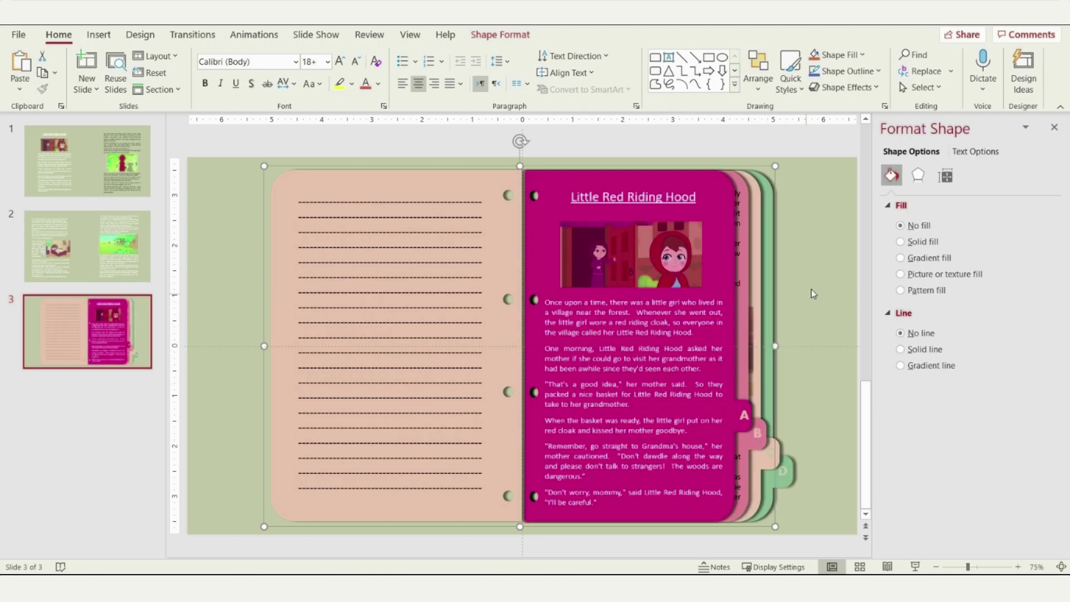
# Step: Apply a 3-D rotation preset to the lined left page, the first one in the second row of the Perspective group
pyautogui.click(823, 262)
pyautogui.click(769, 261)
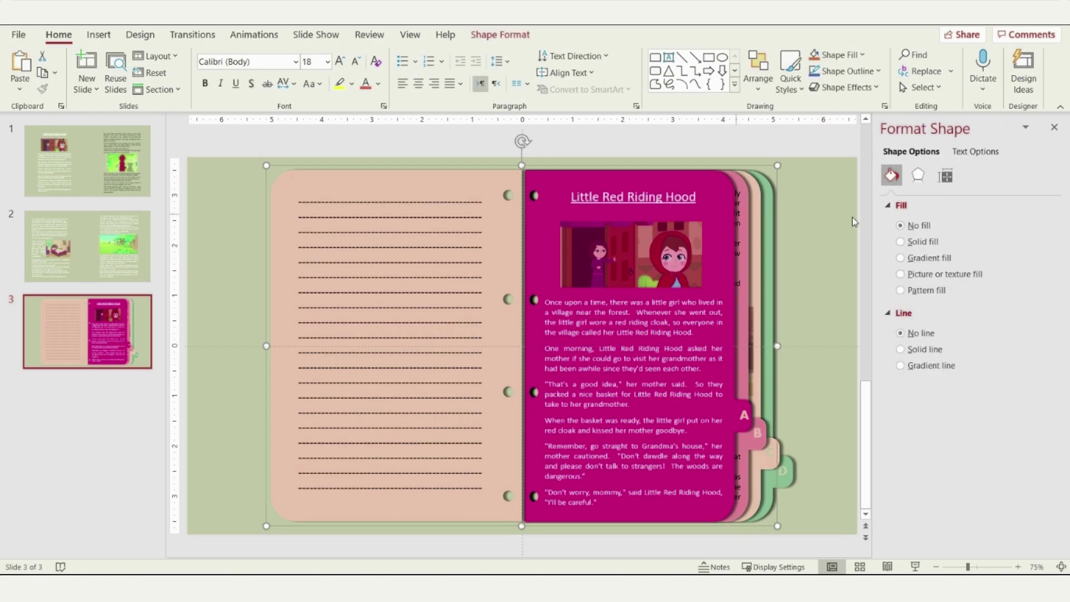
pyautogui.click(917, 176)
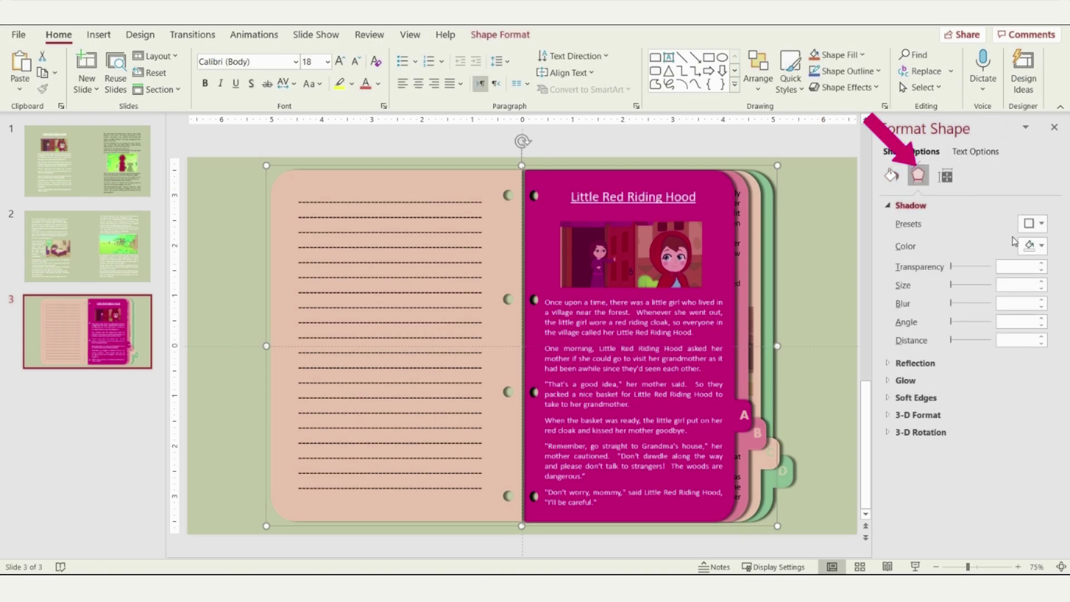
pyautogui.click(902, 205)
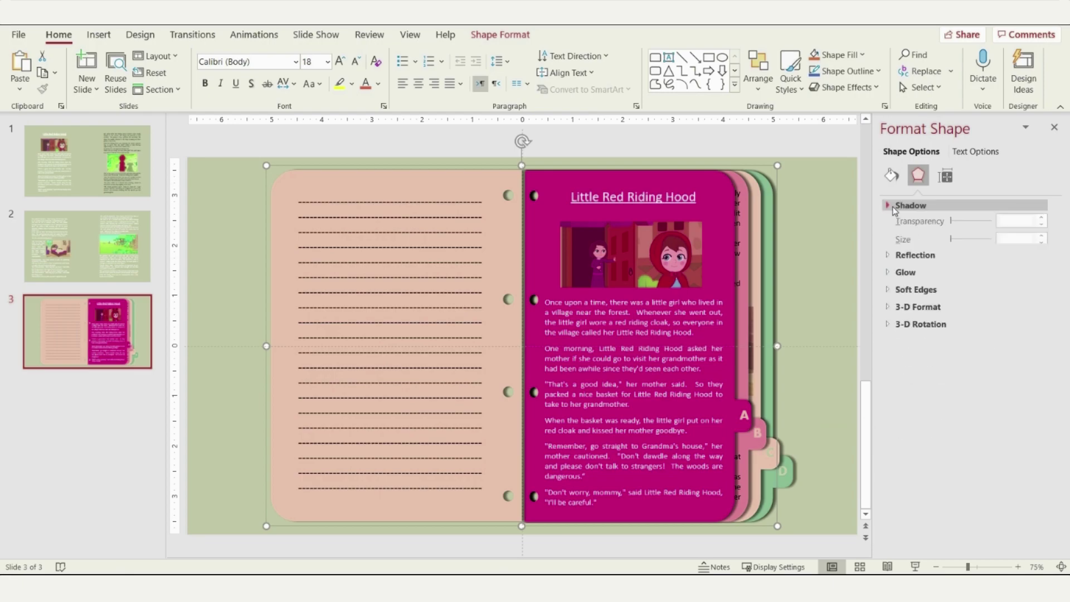
pyautogui.click(922, 291)
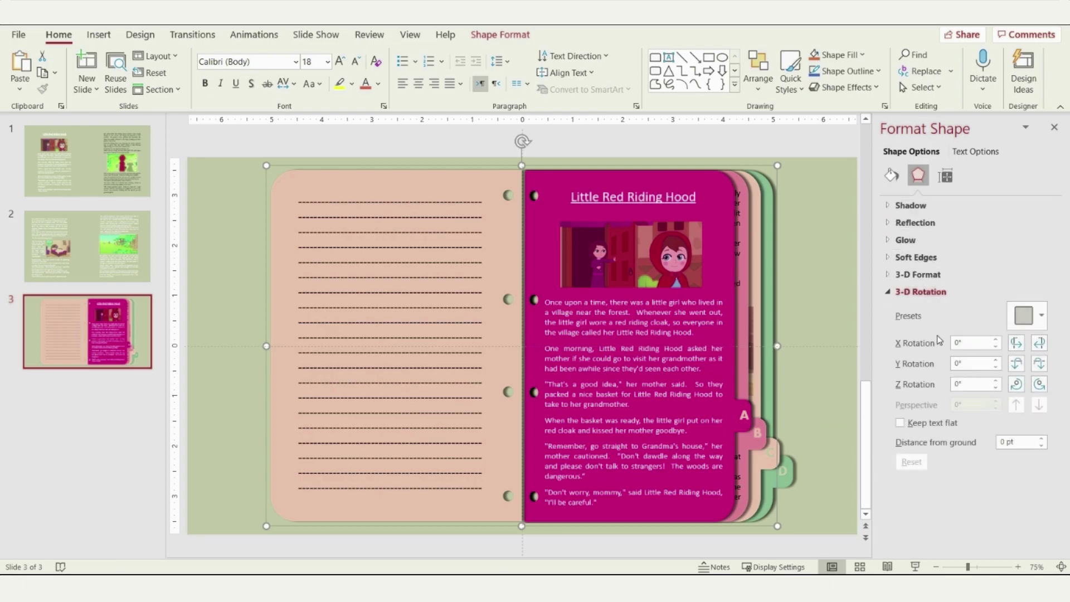
pyautogui.click(1036, 322)
pyautogui.scroll(-3, 983, 266)
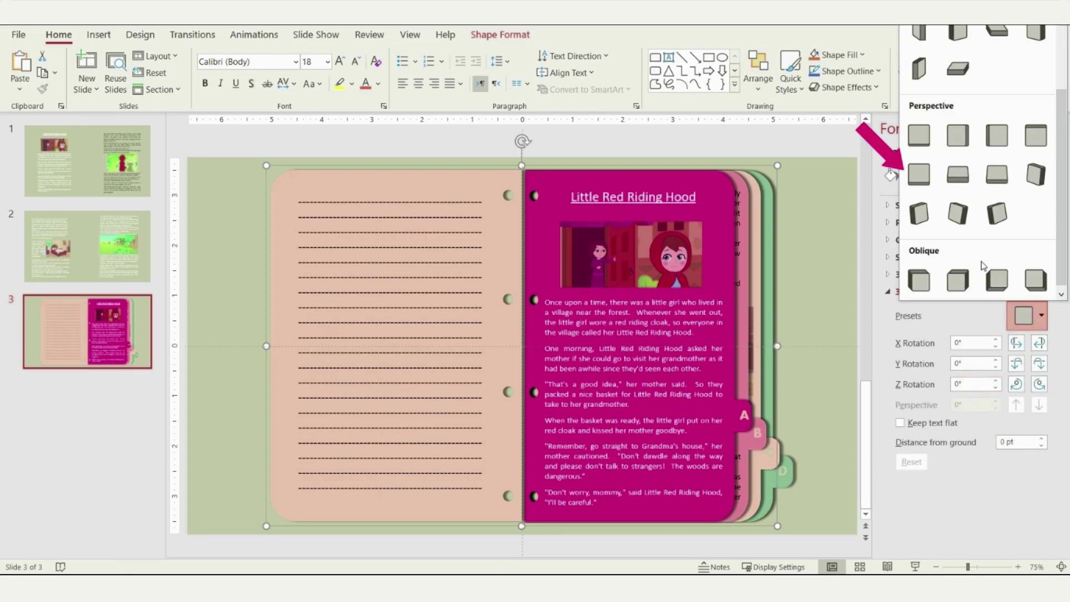
pyautogui.click(918, 174)
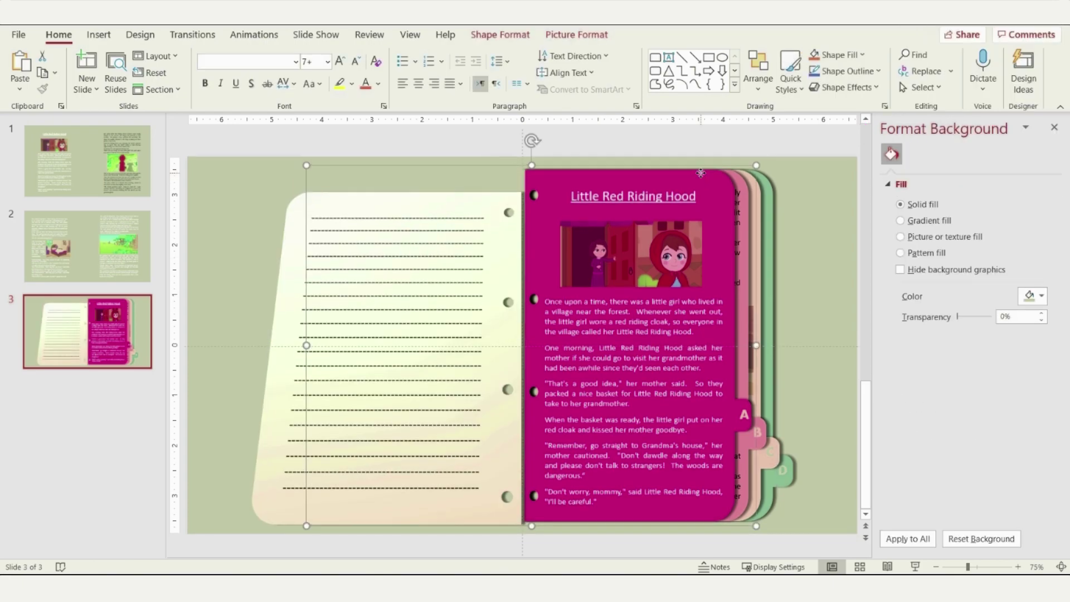
# Step: Apply the first 3-D rotation preset in the second row of the Perspective group to magenta page A and pink page B
pyautogui.click(1011, 313)
pyautogui.scroll(-2, 934, 281)
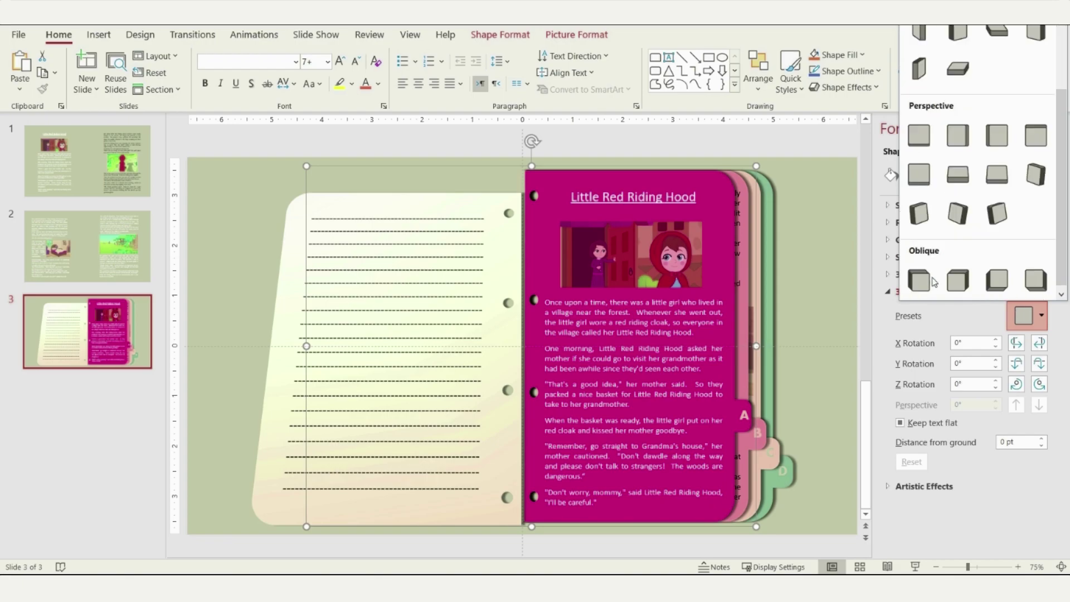
pyautogui.click(921, 186)
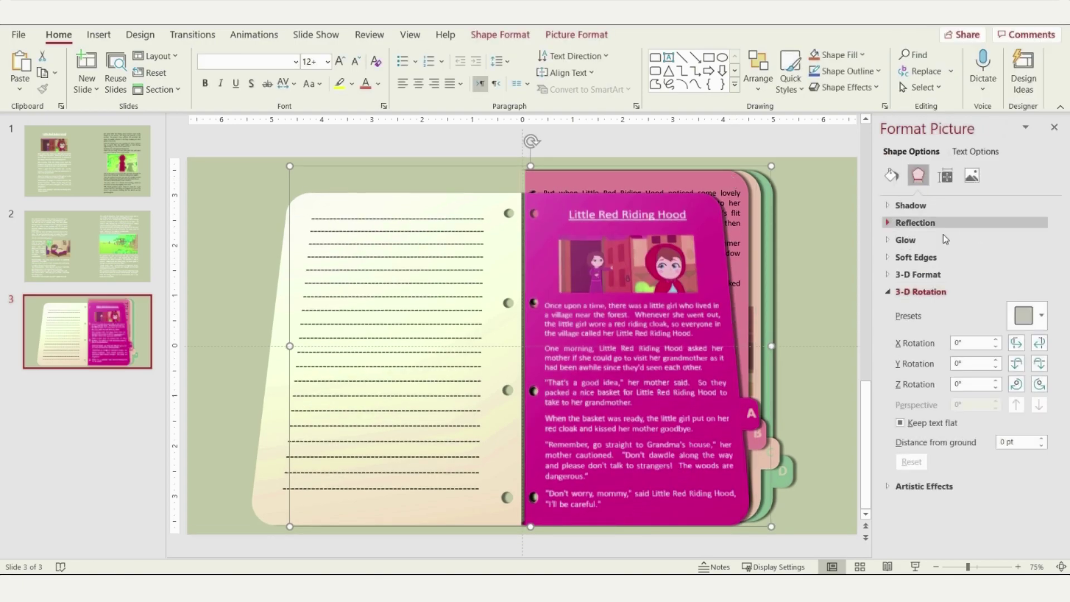
pyautogui.click(1025, 315)
pyautogui.scroll(-1, 927, 276)
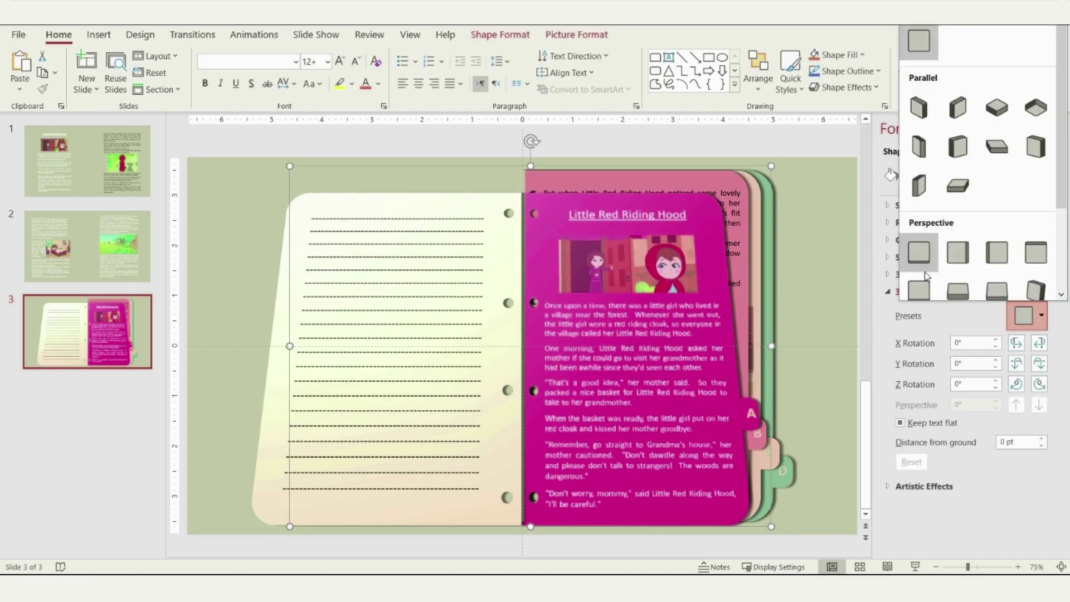
pyautogui.click(927, 291)
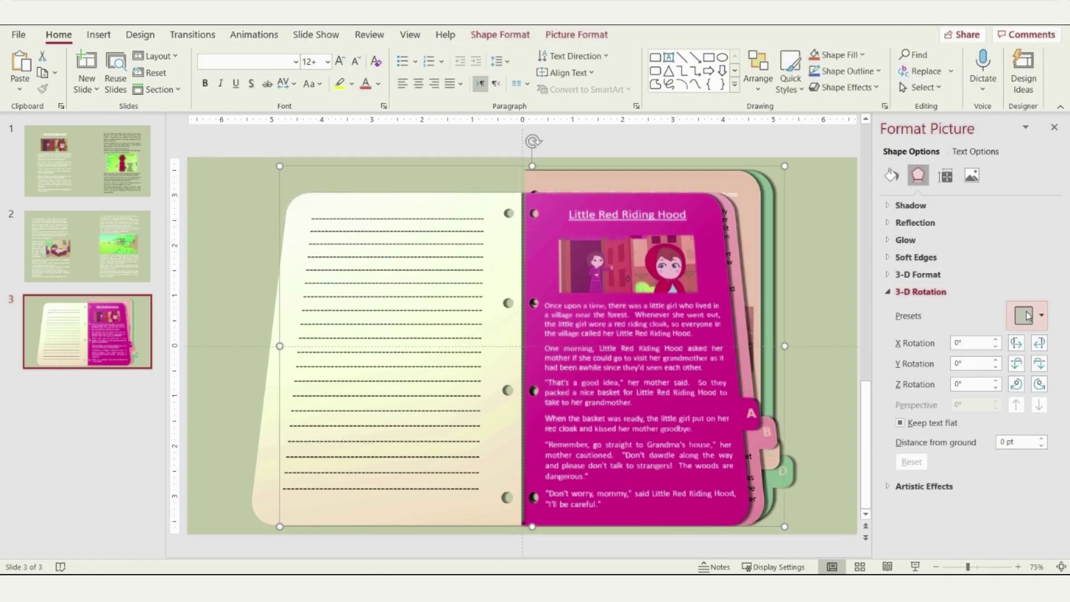
# Step: Give peach page C, green page D and the rearmost peach page the same perspective preset, with 340° Y rotation and 45° perspective
pyautogui.click(1025, 315)
pyautogui.click(935, 293)
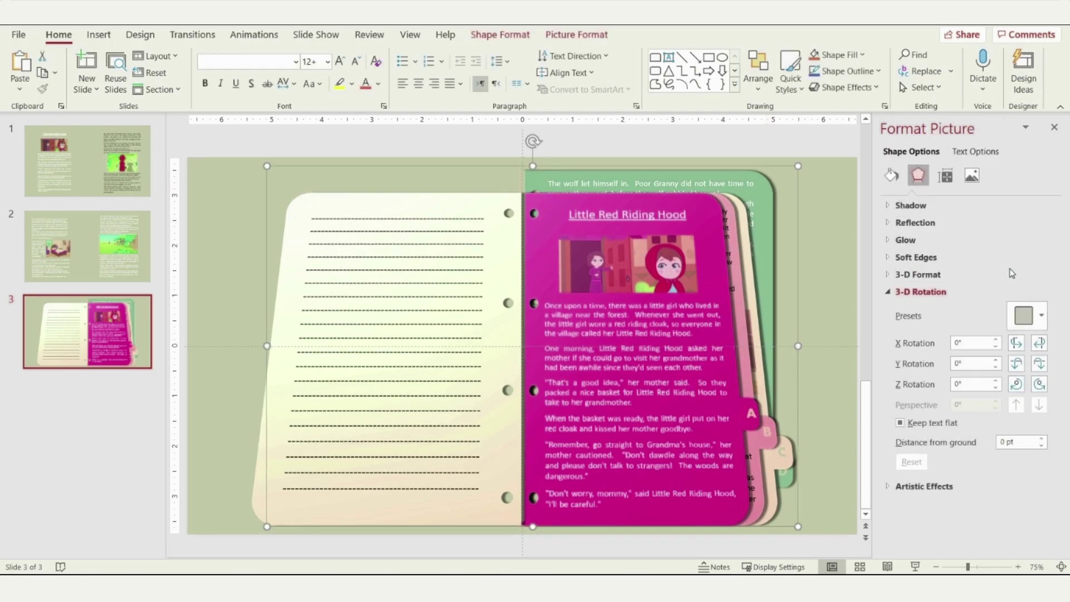
pyautogui.click(1028, 315)
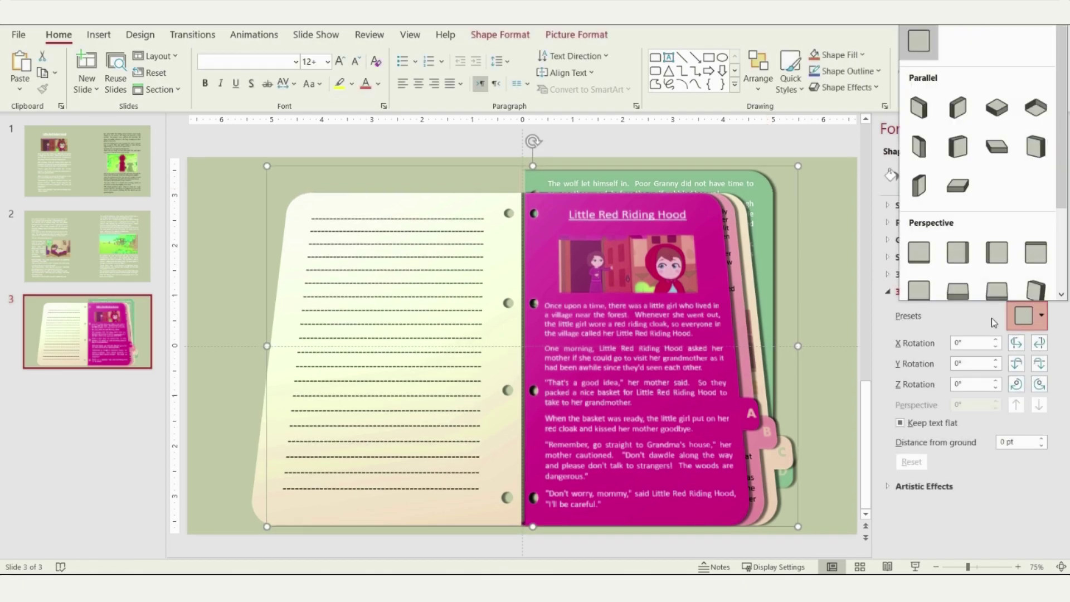
pyautogui.click(920, 290)
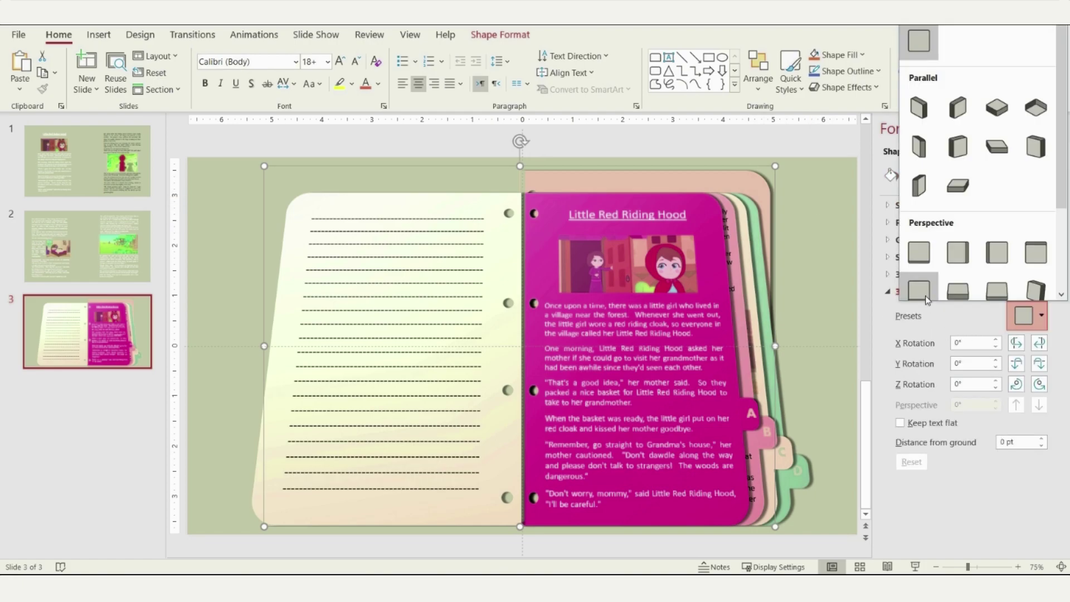
pyautogui.click(925, 295)
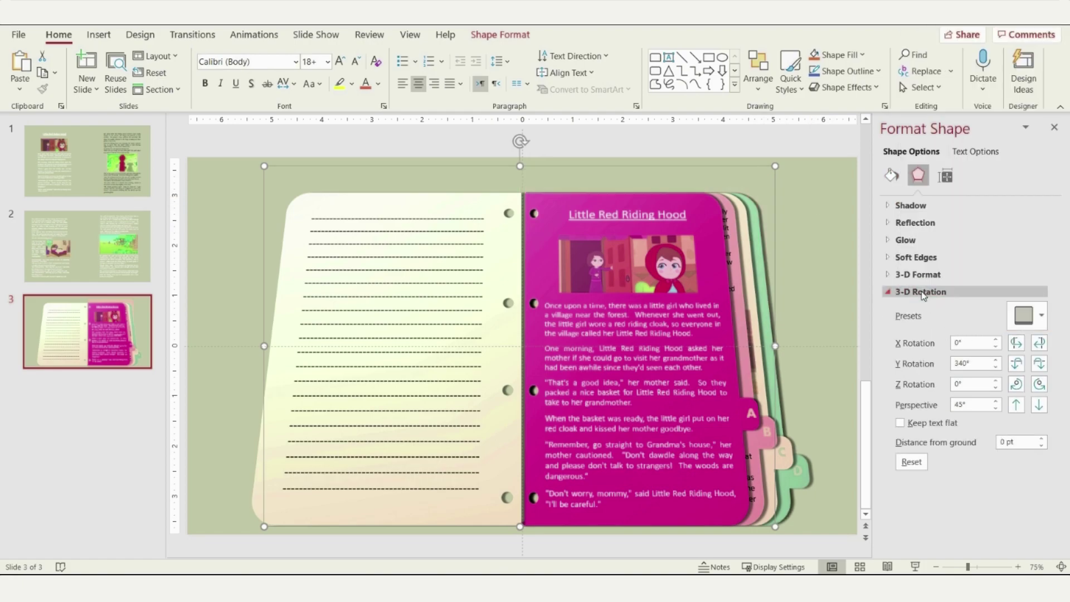
pyautogui.click(824, 312)
# Step: Draw an arc about 0.9" wide and 0.37" high above the top of the notebook's spine
pyautogui.click(99, 34)
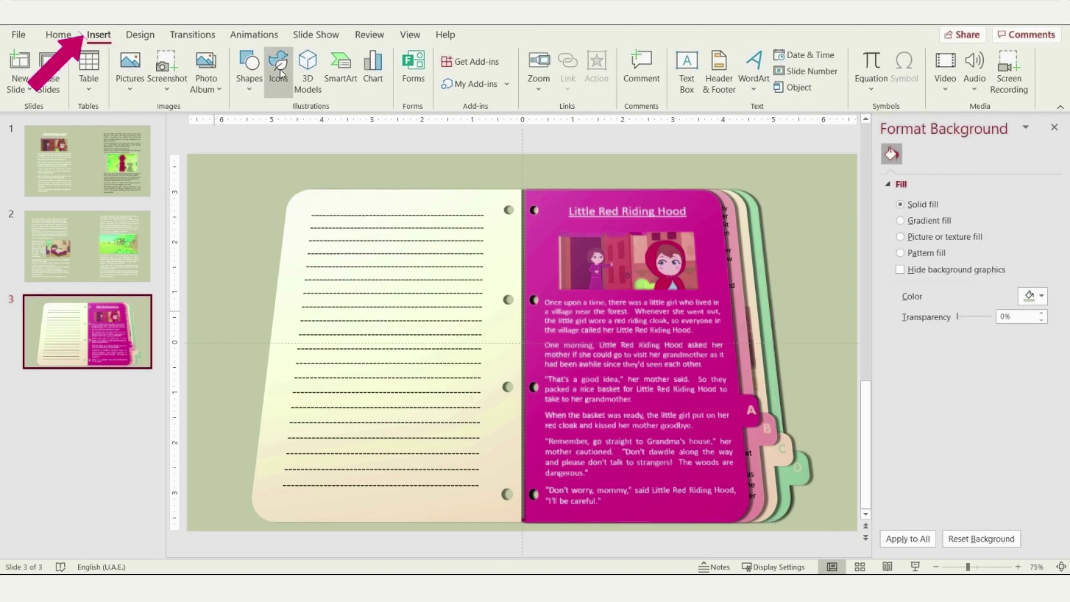
pyautogui.click(248, 65)
pyautogui.click(390, 290)
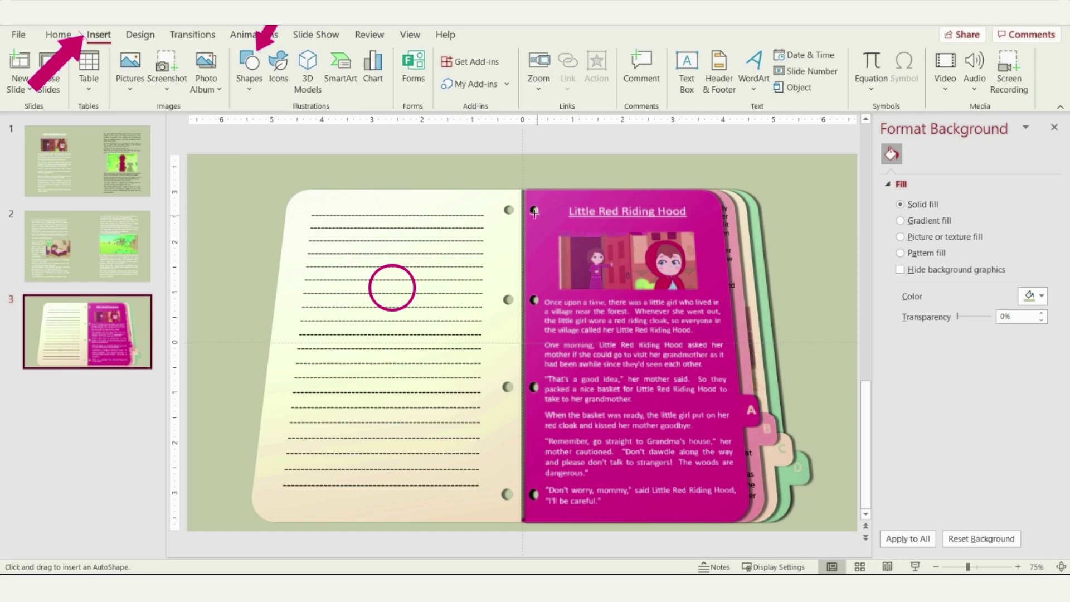
pyautogui.moveTo(518, 178); pyautogui.dragTo(527, 175)
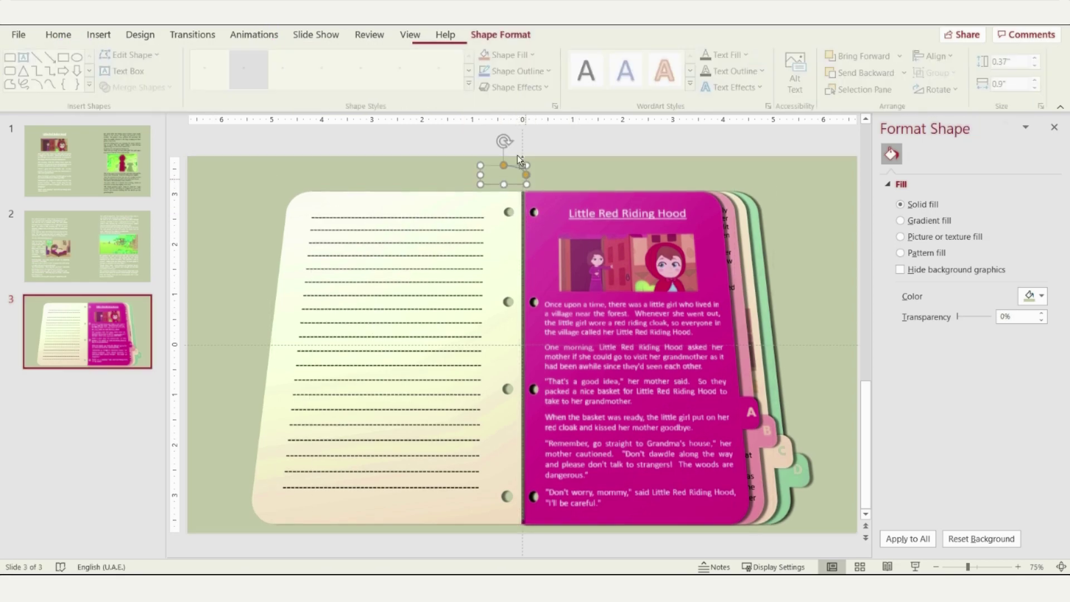
# Step: Format the arc with a solid black outline 2 pt wide
pyautogui.scroll(3, 518, 156)
pyautogui.scroll(10, 554, 182)
pyautogui.click(899, 365)
pyautogui.click(1039, 408)
pyautogui.click(972, 223)
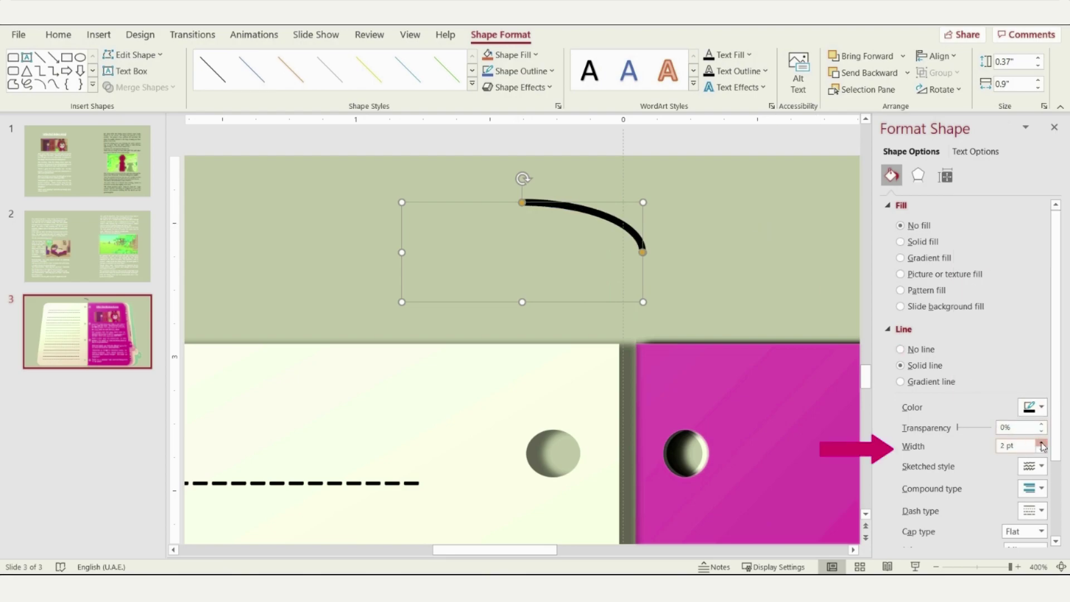
# Step: Rotate, reshape and move the arc so it bridges the top pair of punch holes as a binder ring
pyautogui.moveTo(525, 177); pyautogui.dragTo(502, 198)
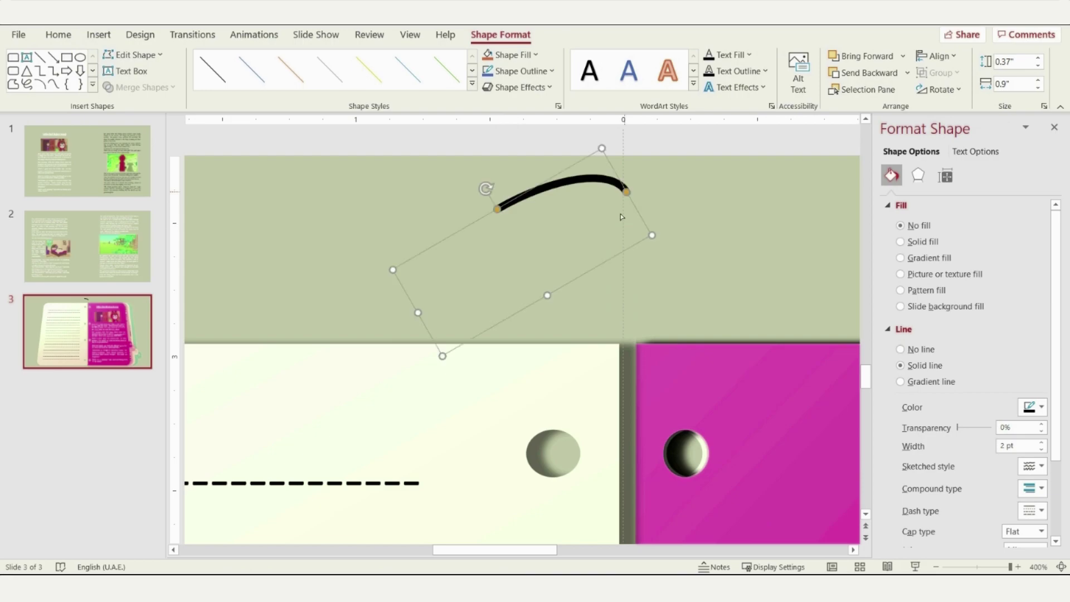
pyautogui.moveTo(626, 193); pyautogui.dragTo(620, 224)
pyautogui.moveTo(538, 181); pyautogui.dragTo(582, 415)
pyautogui.moveTo(658, 433); pyautogui.dragTo(593, 436)
pyautogui.scroll(-1, 614, 393)
pyautogui.scroll(-5, 613, 392)
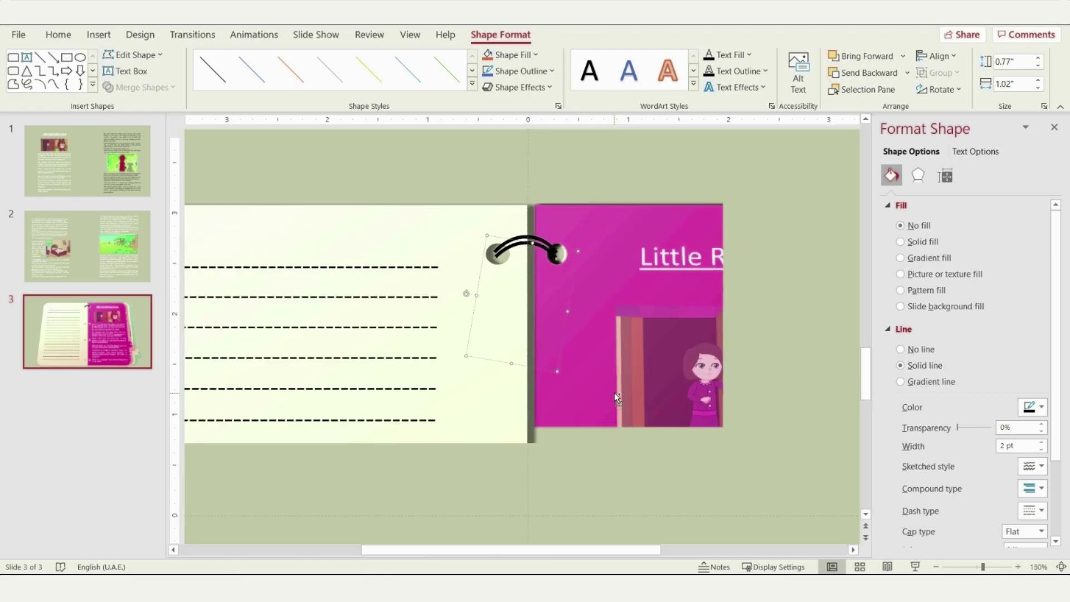
# Step: Copy the binder ring onto the three remaining pairs of punch holes down the spine
pyautogui.moveTo(502, 369); pyautogui.dragTo(502, 376)
pyautogui.scroll(-1, 503, 377)
pyautogui.moveTo(521, 305); pyautogui.dragTo(520, 393)
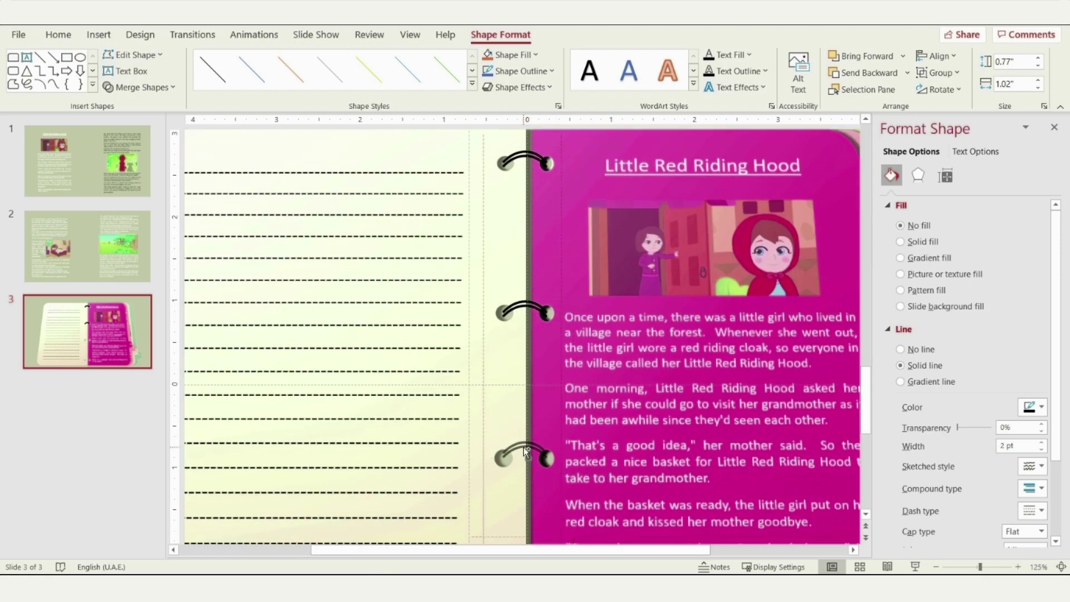
pyautogui.moveTo(523, 447); pyautogui.dragTo(523, 451)
pyautogui.scroll(-3, 539, 297)
pyautogui.moveTo(519, 296); pyautogui.dragTo(502, 381)
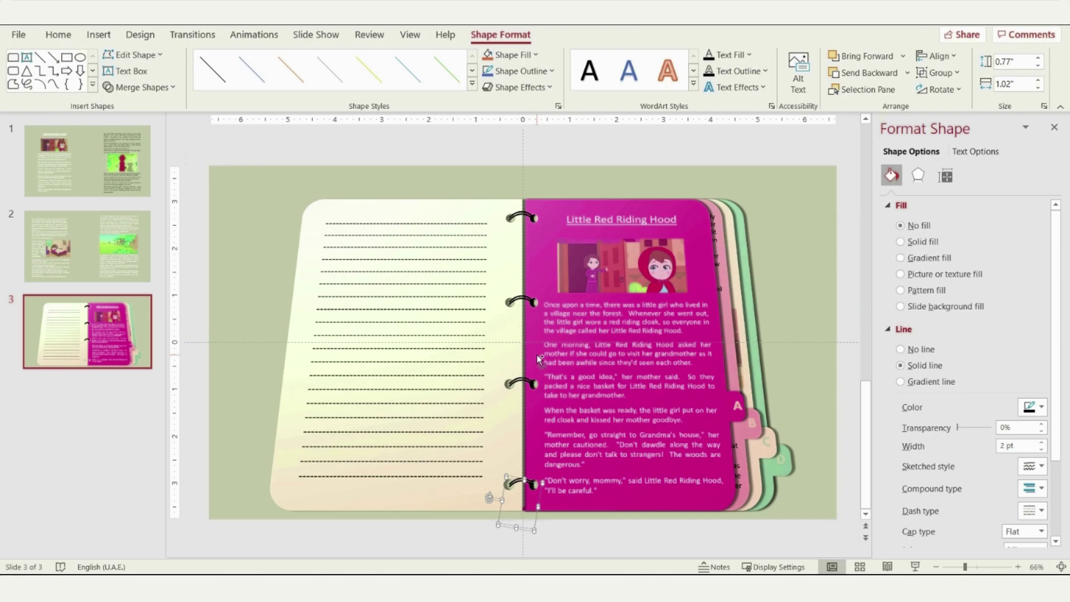
# Step: Duplicate slide 3 and set the X rotation of magenta page A on the copy to 120°
pyautogui.rightClick(87, 340)
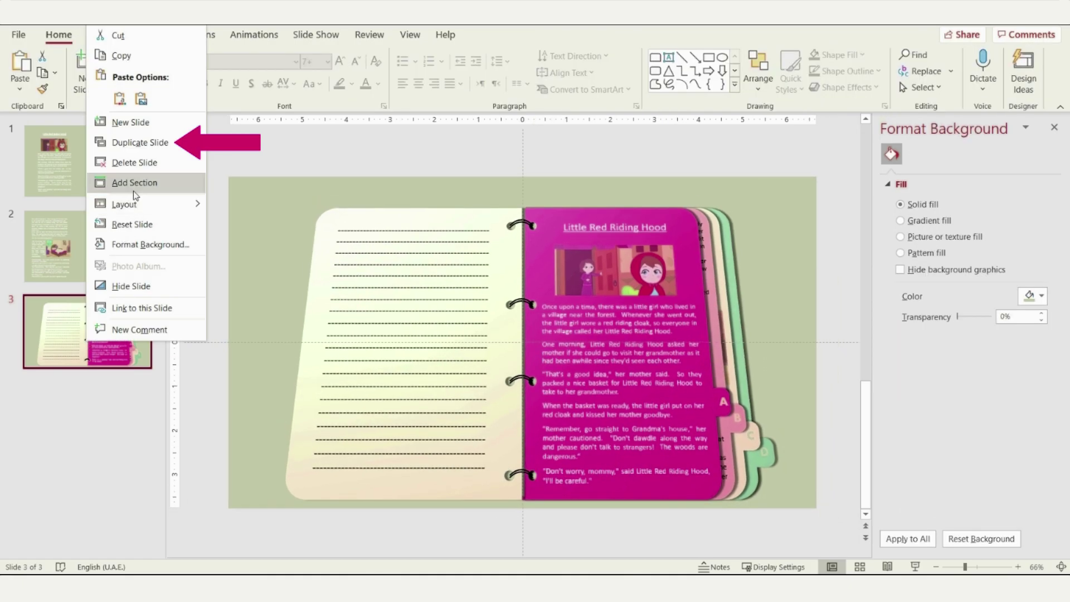
pyautogui.click(140, 142)
pyautogui.click(551, 217)
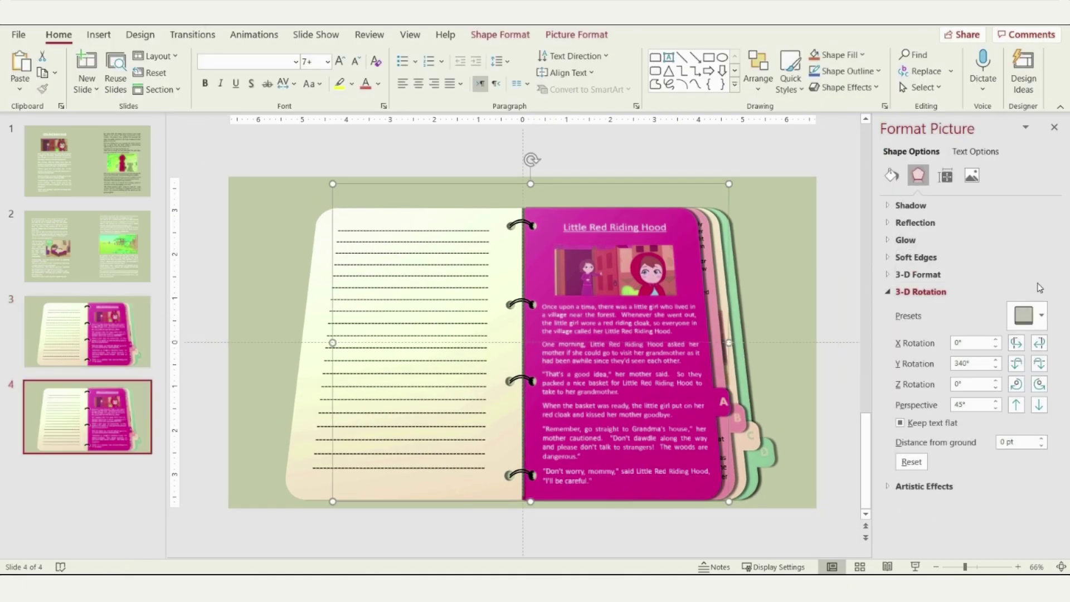
pyautogui.click(995, 339)
pyautogui.click(995, 340)
pyautogui.click(995, 339)
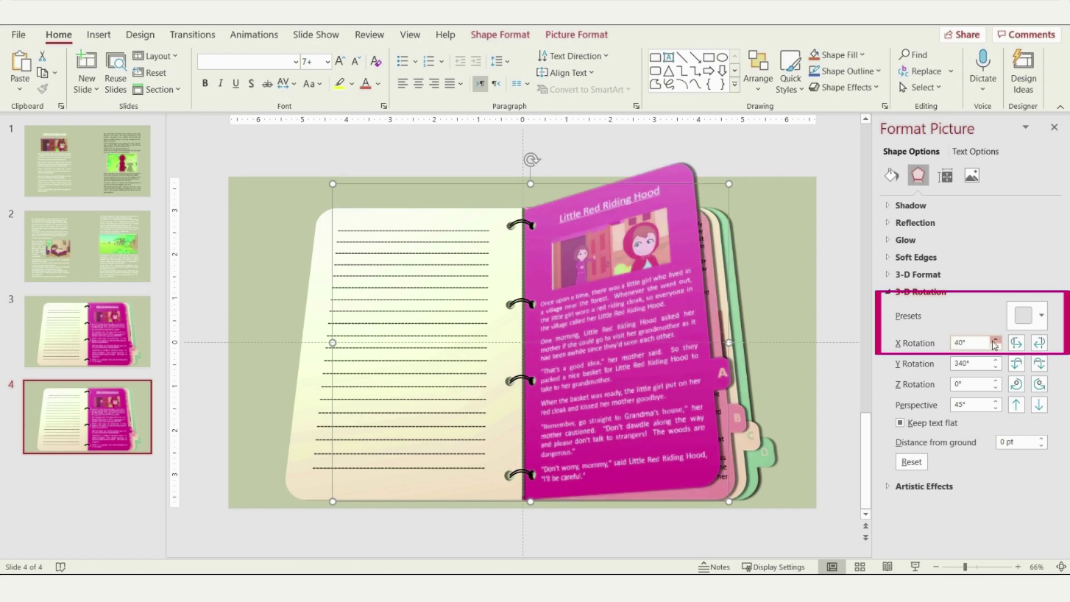
pyautogui.click(995, 339)
pyautogui.click(994, 340)
pyautogui.click(995, 340)
pyautogui.click(994, 341)
pyautogui.click(995, 340)
pyautogui.click(995, 340)
pyautogui.click(995, 341)
pyautogui.click(995, 340)
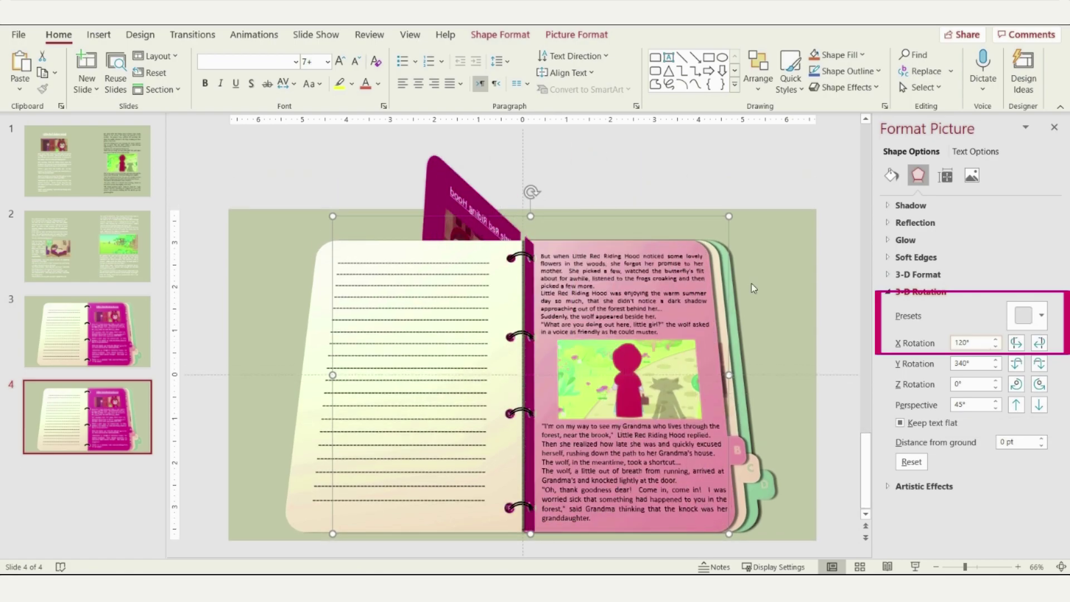
# Step: Bring magenta page A to the front and set its X rotation to 180° so it lies flipped over the lined page
pyautogui.rightClick(438, 178)
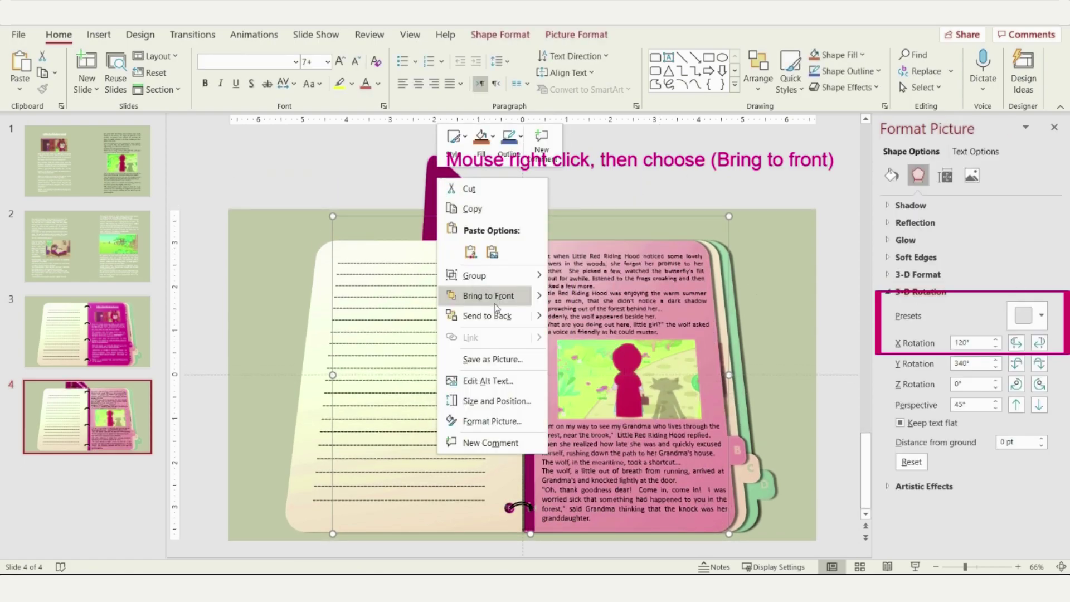
pyautogui.click(504, 294)
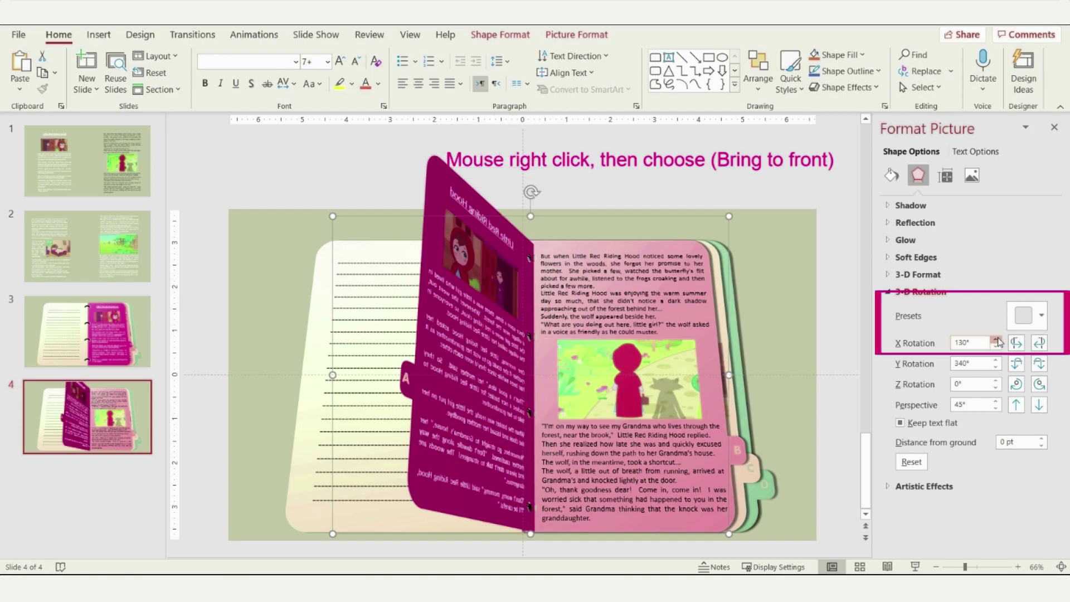
pyautogui.click(995, 339)
pyautogui.click(995, 339)
pyautogui.click(995, 339)
pyautogui.click(995, 339)
pyautogui.click(996, 339)
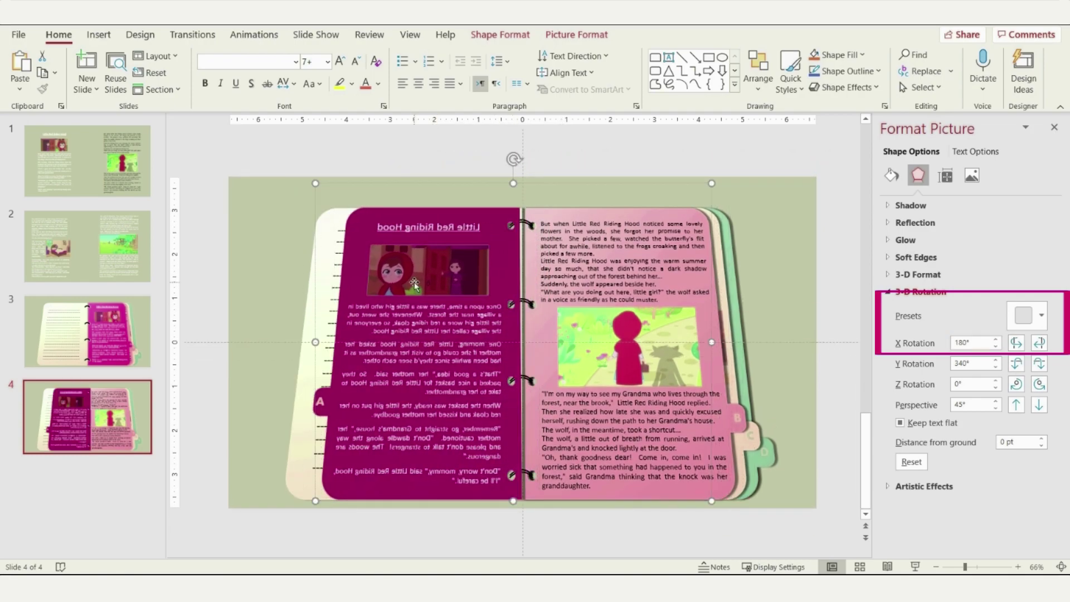
# Step: Delete the mirrored picture and story text from the flipped magenta page
pyautogui.click(424, 266)
pyautogui.press('Delete')
pyautogui.click(435, 229)
pyautogui.press('Delete')
# Step: Bring all four binder rings to the front, over the flipped magenta page
pyautogui.scroll(4, 528, 236)
pyautogui.scroll(5, 527, 232)
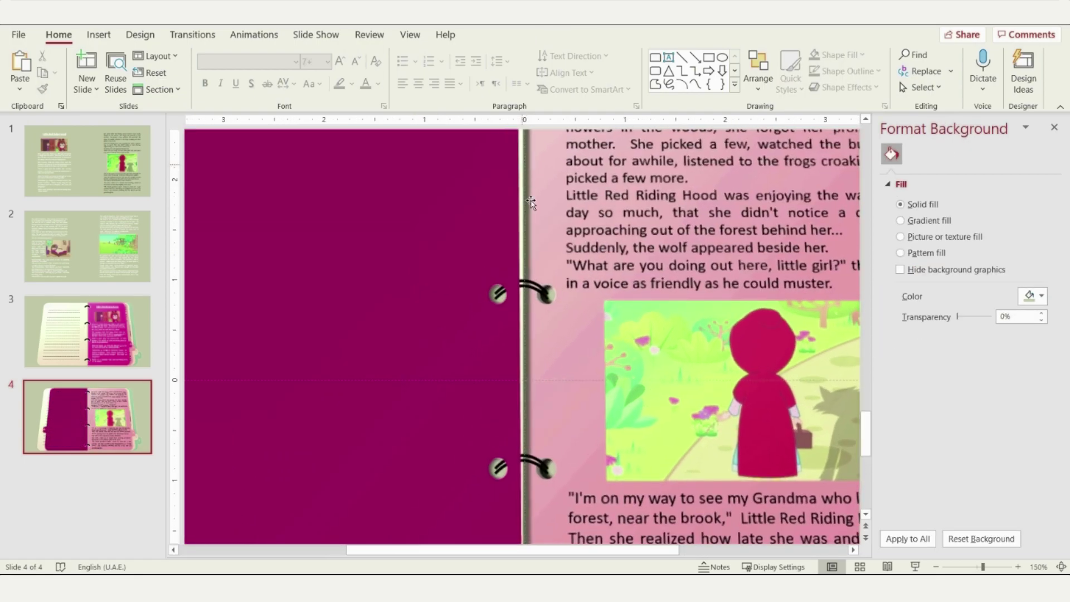
pyautogui.click(532, 234)
pyautogui.click(534, 244)
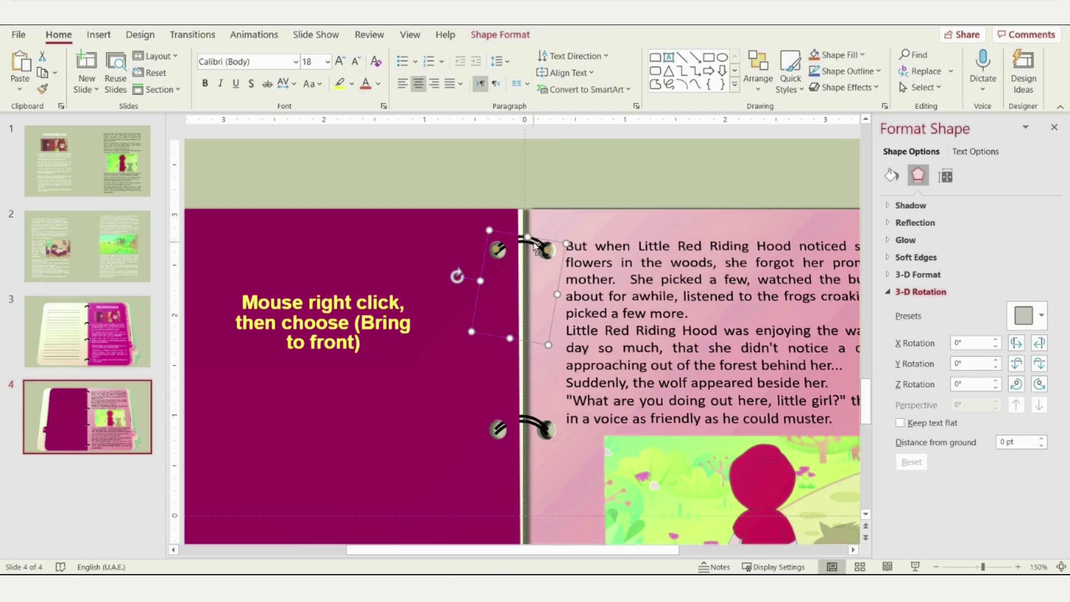
pyautogui.rightClick(534, 244)
pyautogui.click(563, 349)
pyautogui.scroll(-5, 548, 335)
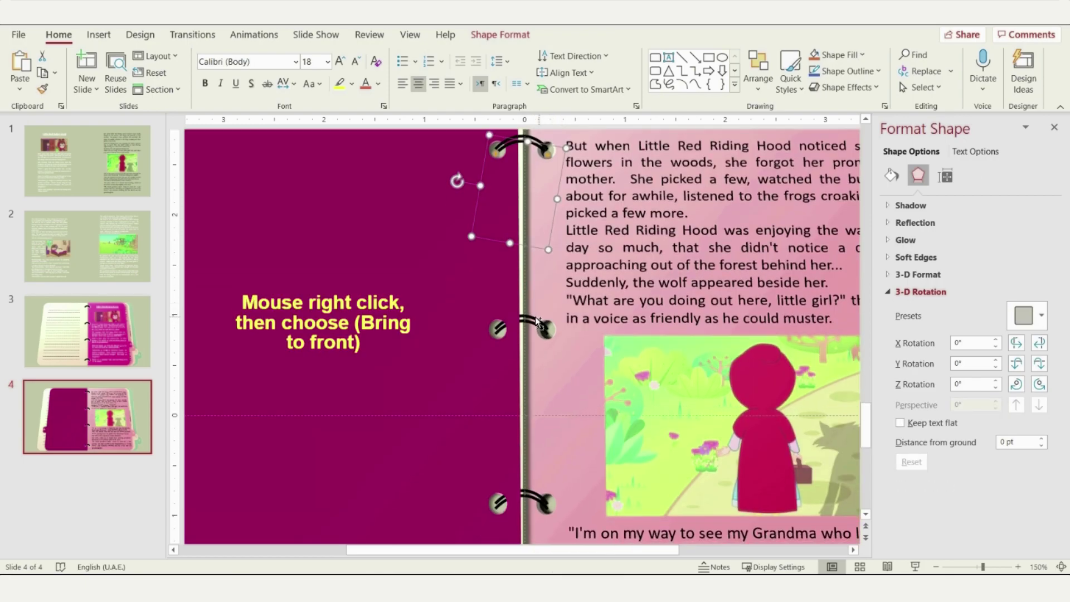
pyautogui.scroll(-5, 548, 334)
pyautogui.rightClick(530, 452)
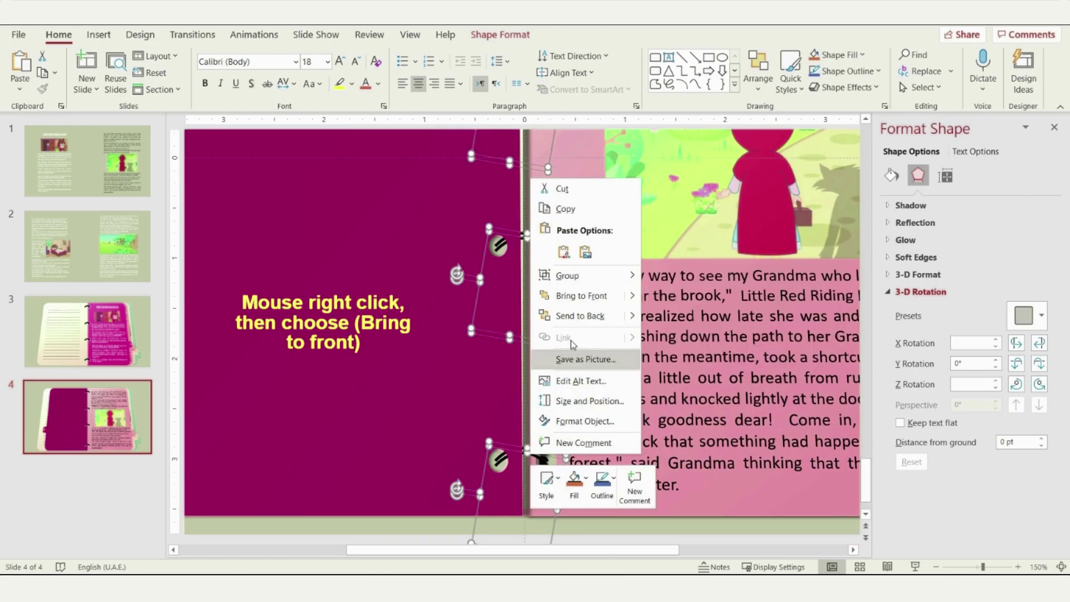
pyautogui.click(581, 295)
pyautogui.scroll(-5, 587, 329)
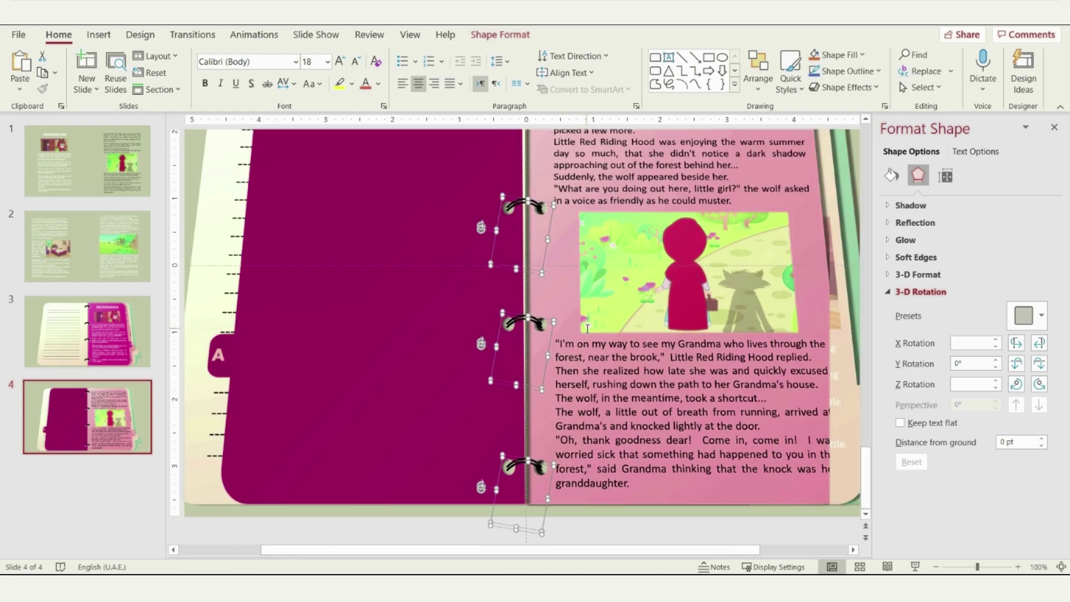
# Step: Duplicate slide 4 and set the X rotation of pink page B on the copy to 110°
pyautogui.rightClick(91, 406)
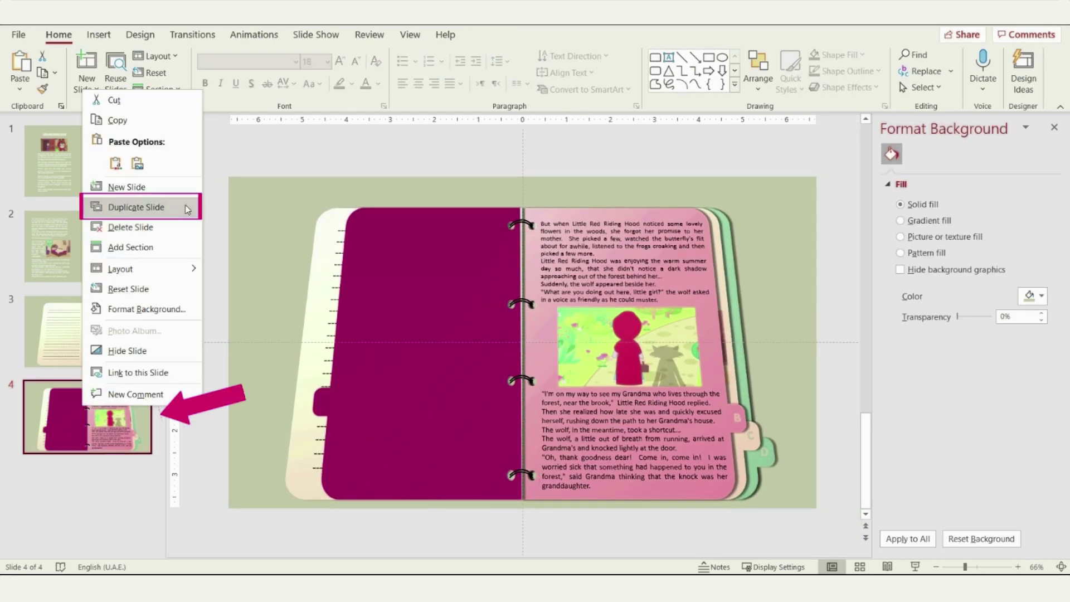
pyautogui.click(139, 206)
pyautogui.click(995, 339)
pyautogui.click(995, 339)
pyautogui.click(995, 339)
pyautogui.click(995, 340)
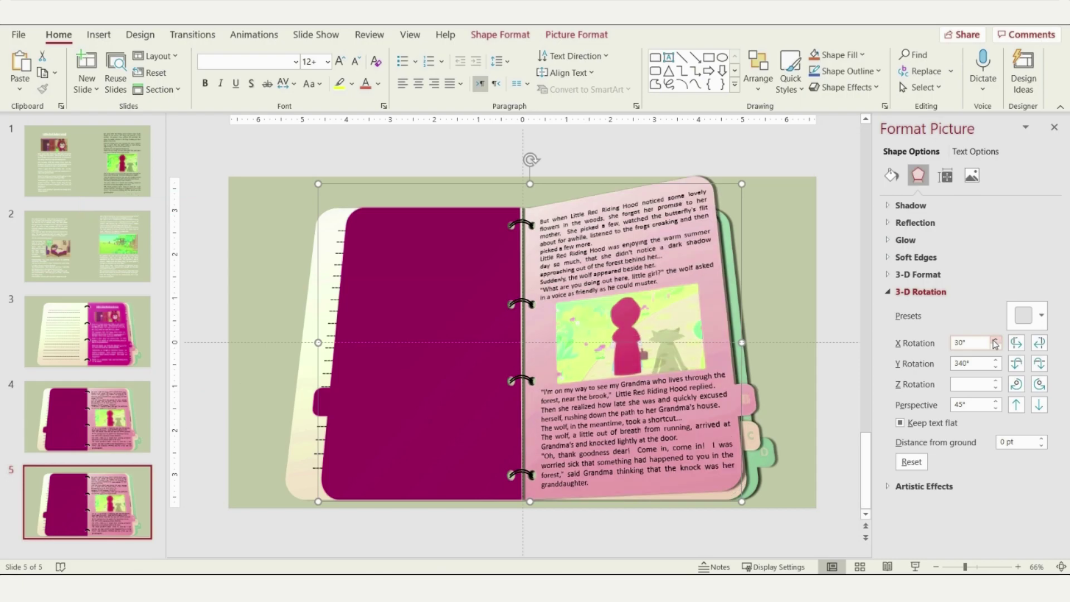
pyautogui.click(995, 340)
pyautogui.click(995, 339)
pyautogui.click(995, 339)
pyautogui.click(995, 339)
pyautogui.click(995, 340)
pyautogui.click(995, 340)
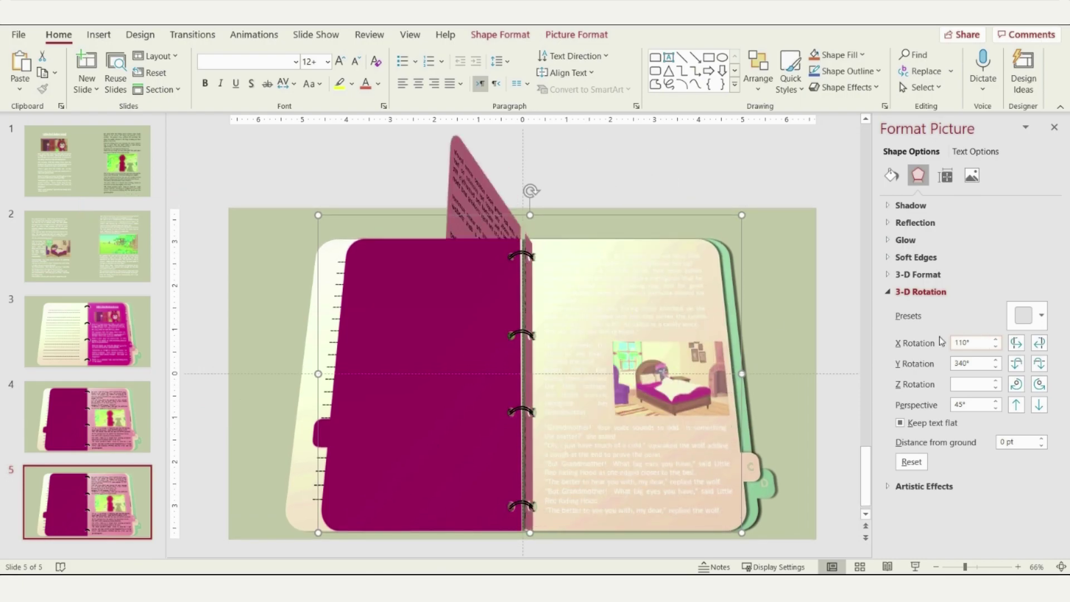
# Step: Bring pink page B to the front and set its X rotation to 180° so it lies flipped over the magenta page
pyautogui.rightClick(464, 155)
pyautogui.click(505, 270)
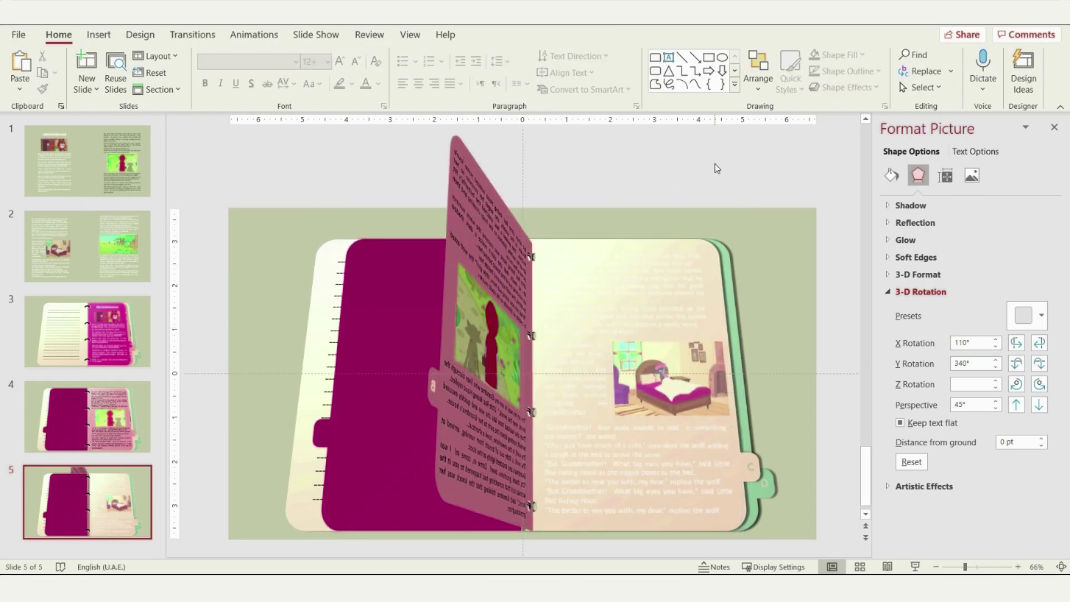
pyautogui.click(995, 340)
pyautogui.click(995, 340)
pyautogui.click(995, 340)
pyautogui.click(995, 340)
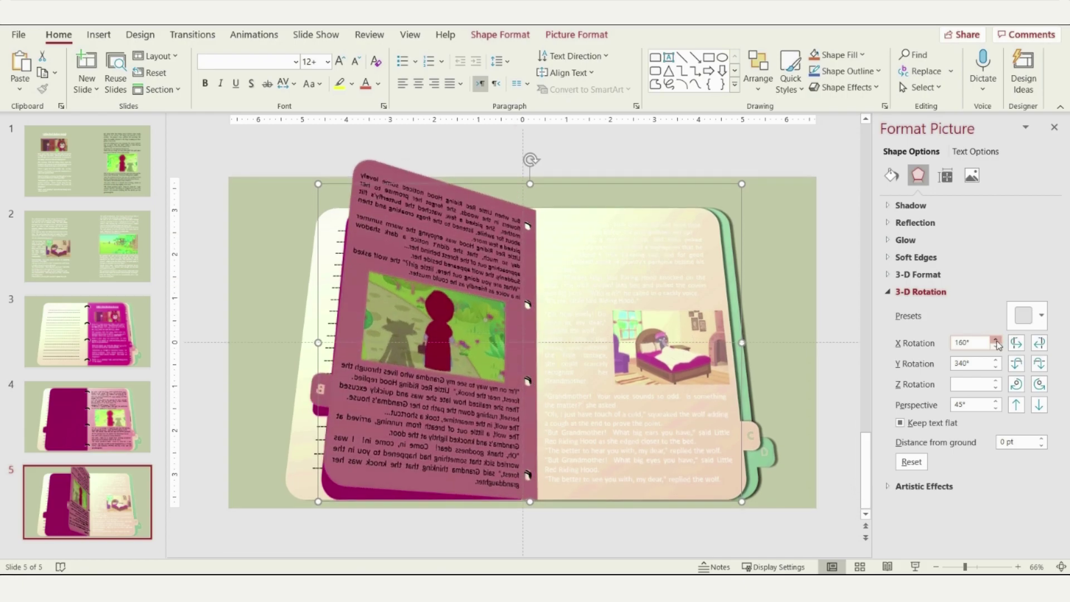
pyautogui.click(995, 340)
pyautogui.click(995, 339)
pyautogui.click(995, 340)
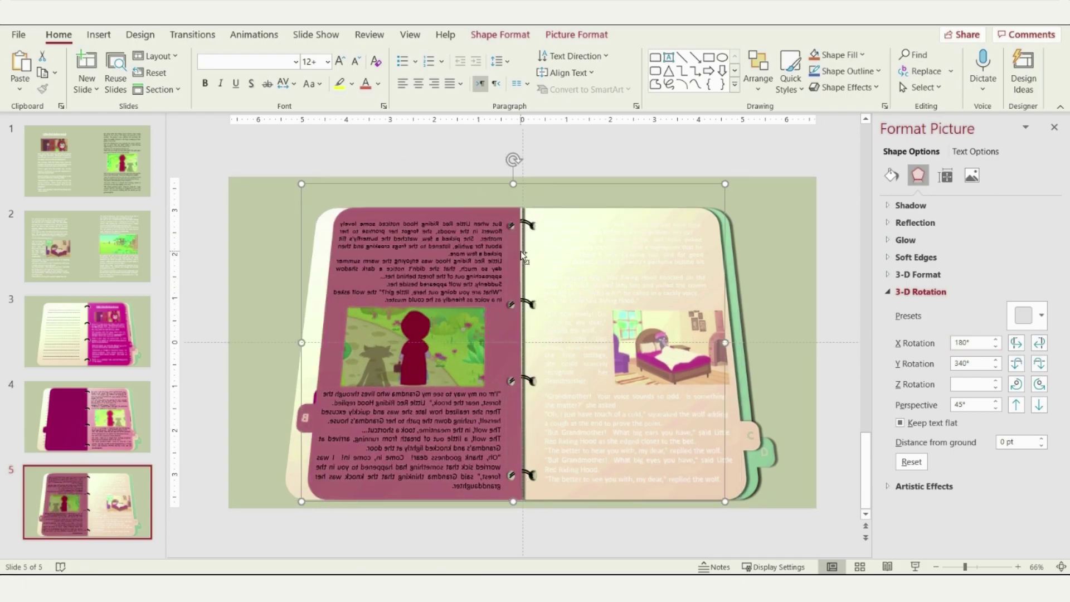
# Step: Bring all four binder rings to the front on slide 5, over the flipped pink page B
pyautogui.scroll(5, 520, 250)
pyautogui.scroll(2, 552, 223)
pyautogui.click(564, 188)
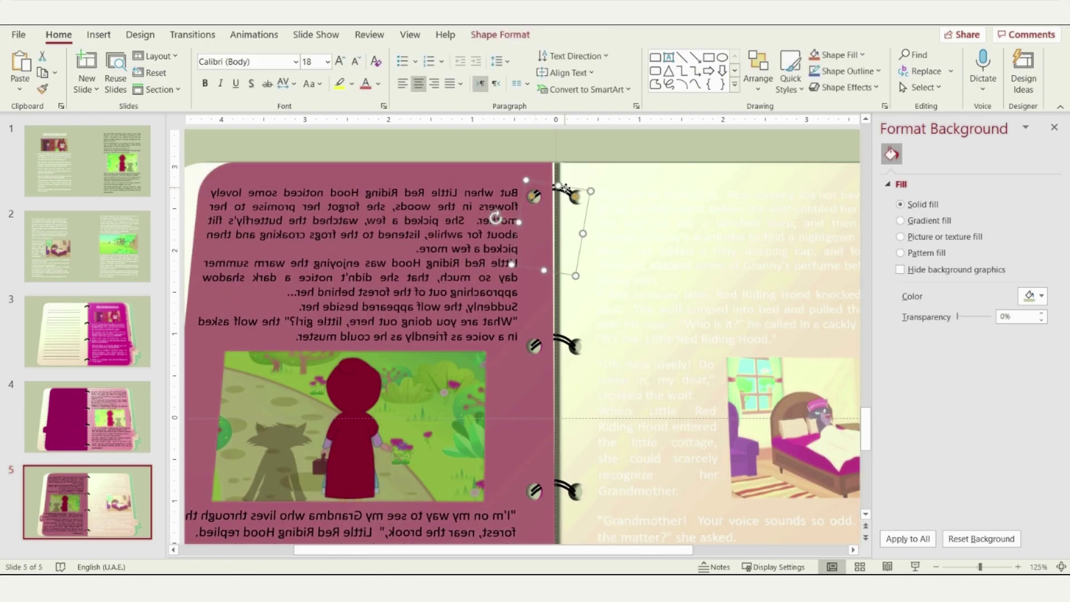
pyautogui.rightClick(564, 470)
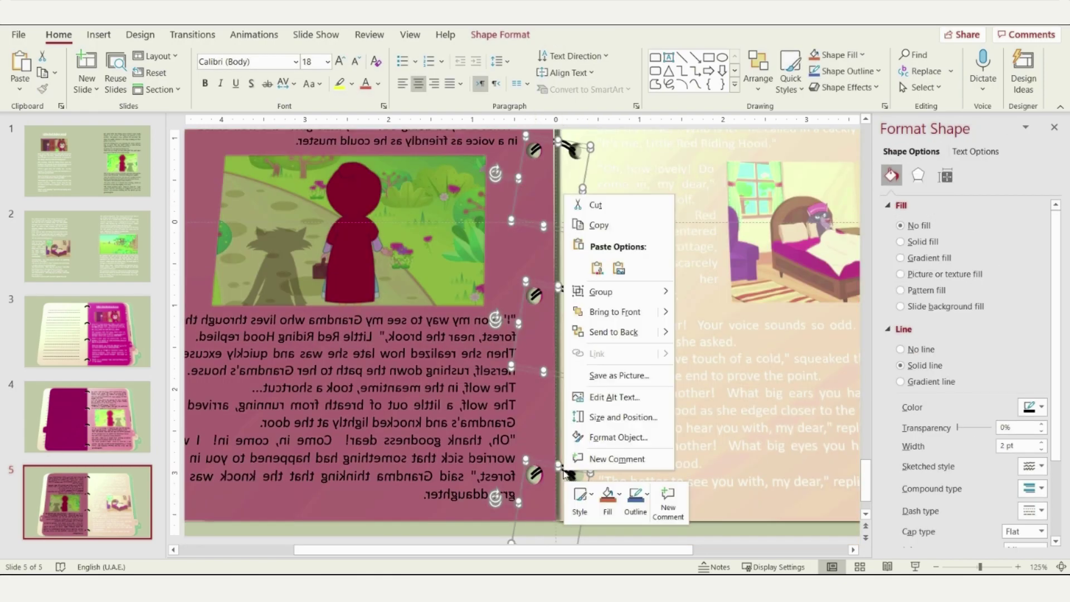
pyautogui.click(625, 315)
pyautogui.scroll(-5, 626, 318)
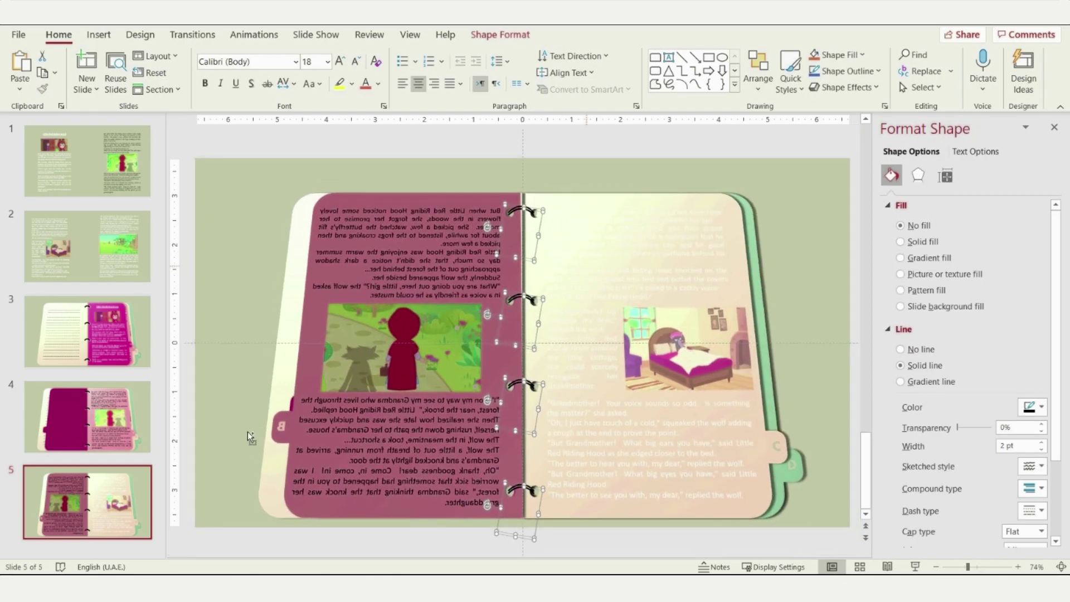
# Step: Delete the mirrored picture and story text from flipped pink page B, and duplicate slide 5
pyautogui.click(362, 373)
pyautogui.press('Delete')
pyautogui.rightClick(95, 507)
pyautogui.click(154, 309)
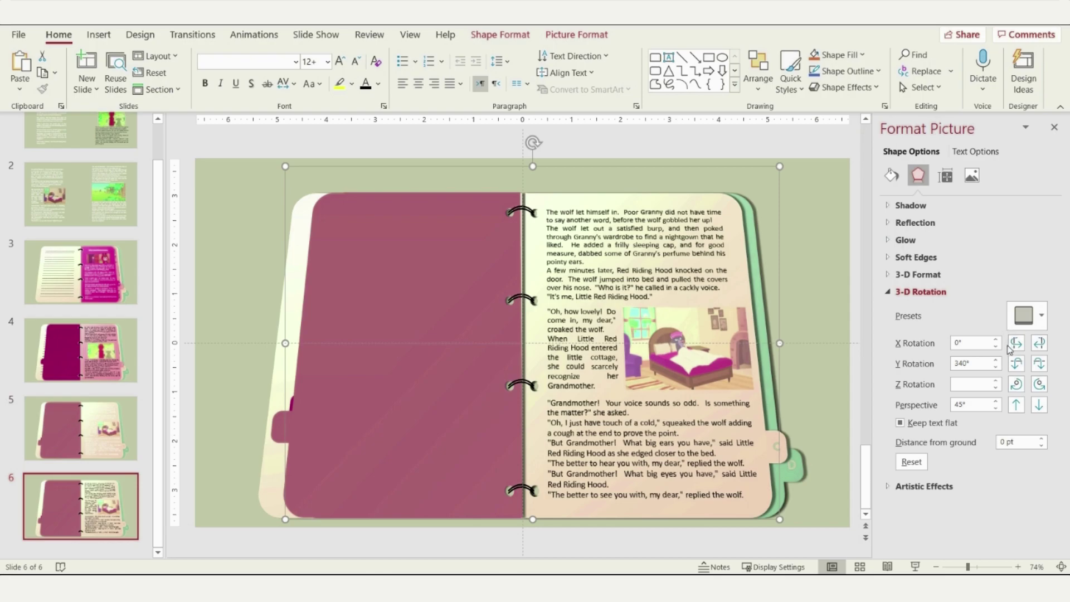
# Step: Set the X rotation of cream page C on slide 6 to 180° and bring the page to the front
pyautogui.click(995, 340)
pyautogui.click(996, 341)
pyautogui.rightClick(399, 170)
pyautogui.click(454, 289)
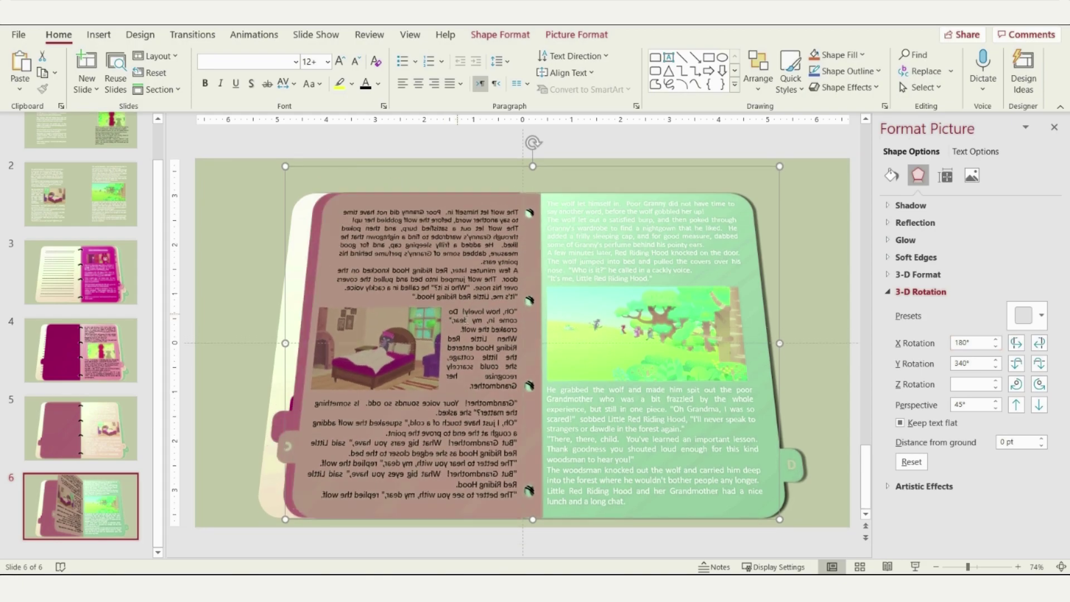
# Step: Delete the mirrored contents of flipped page C and bring all four binder rings to the front over it
pyautogui.click(447, 265)
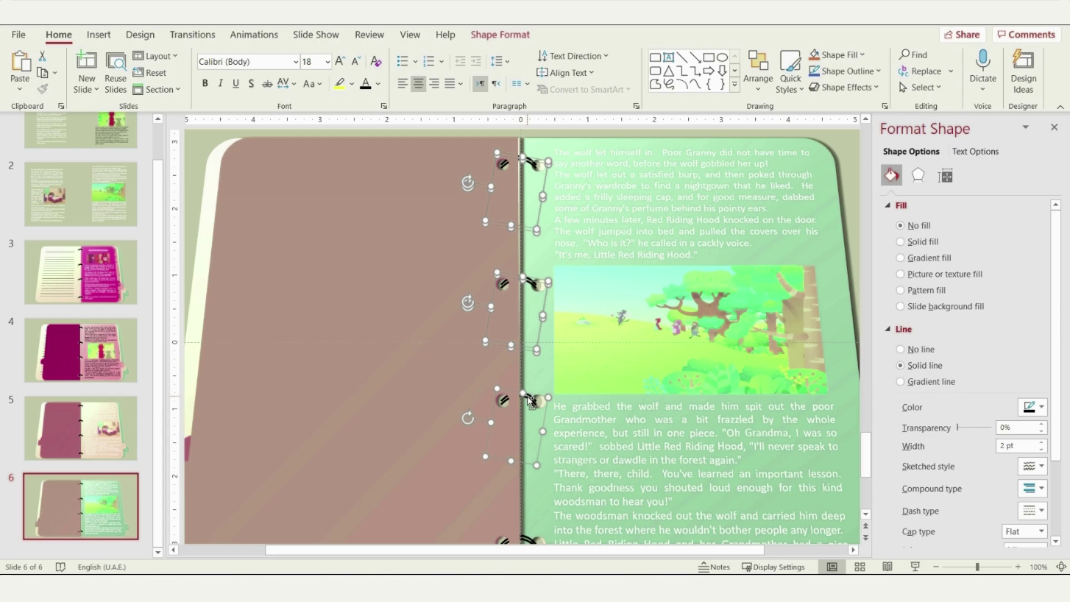
pyautogui.rightClick(527, 486)
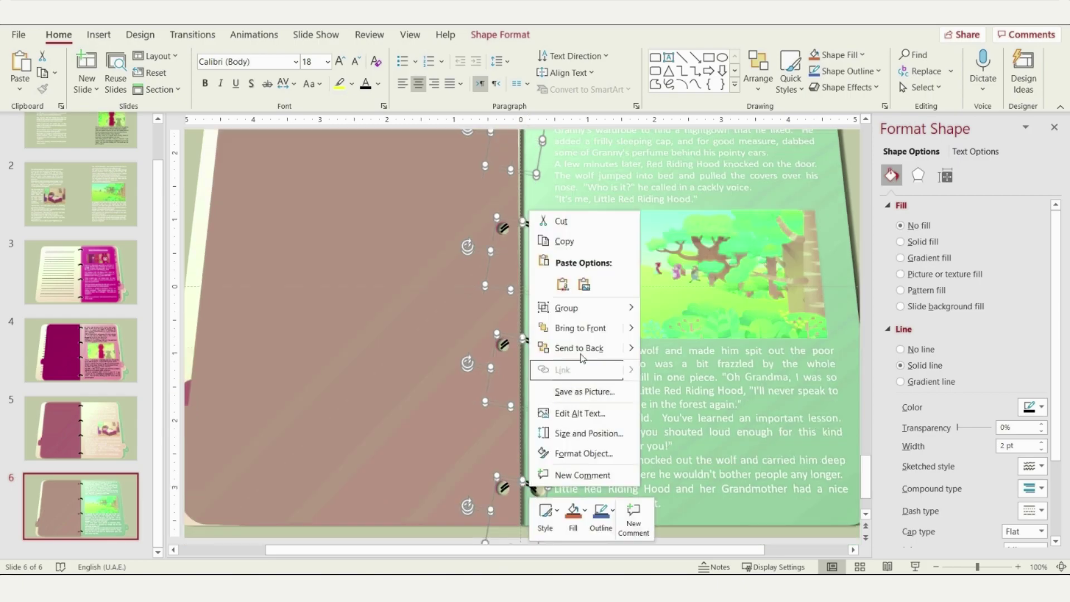
pyautogui.click(583, 328)
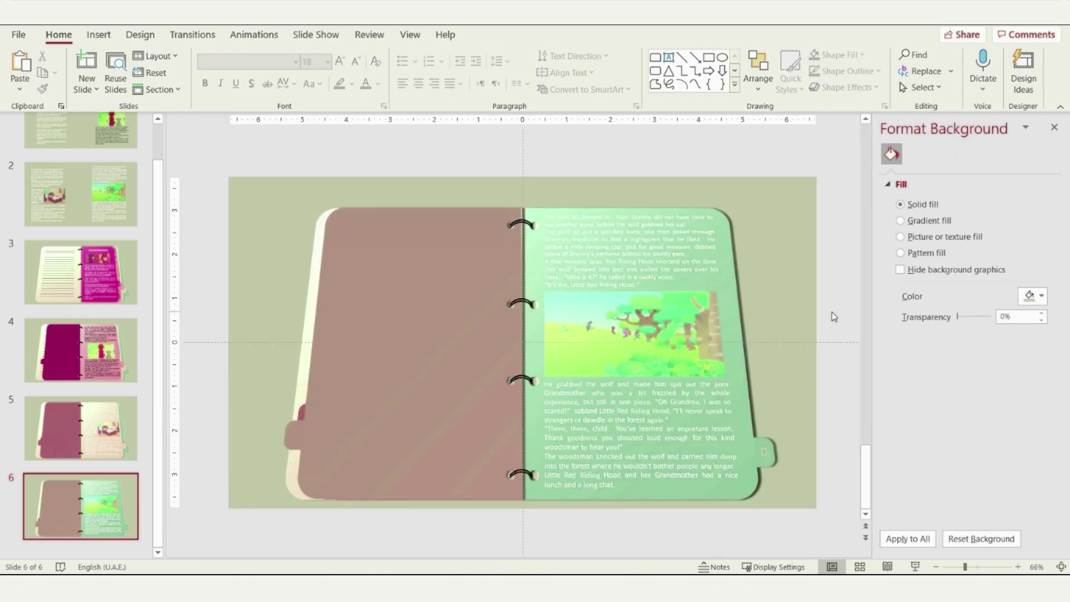
# Step: Duplicate slide 6 and set the X rotation of green page D on the copy to 120°
pyautogui.rightClick(113, 506)
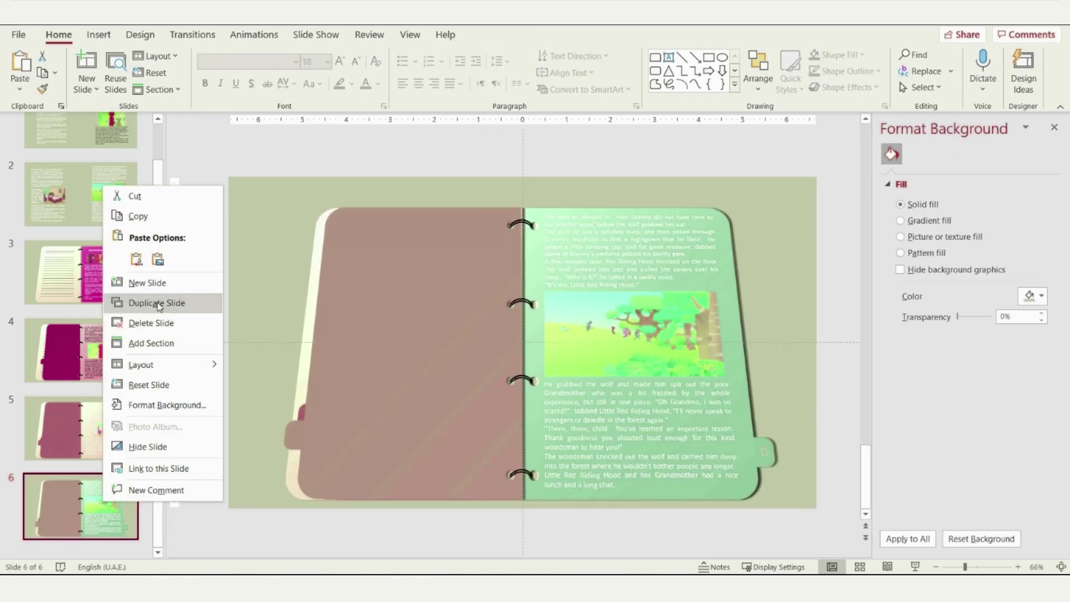
pyautogui.click(148, 282)
pyautogui.hotkey('ctrl', 'v')
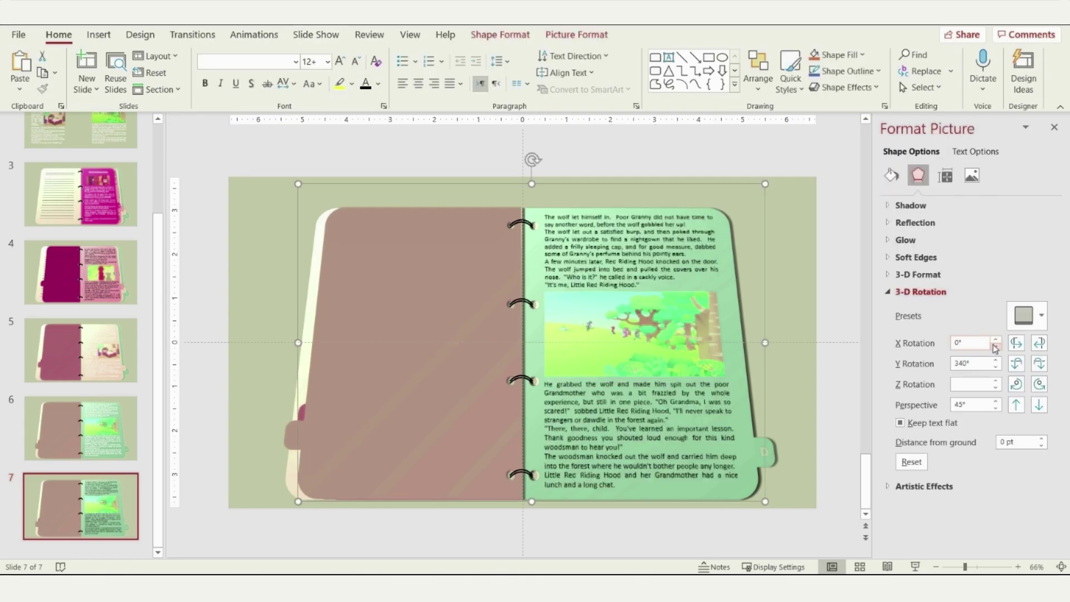
pyautogui.click(995, 341)
pyautogui.click(995, 341)
pyautogui.click(995, 341)
pyautogui.click(995, 341)
pyautogui.click(995, 341)
pyautogui.click(995, 340)
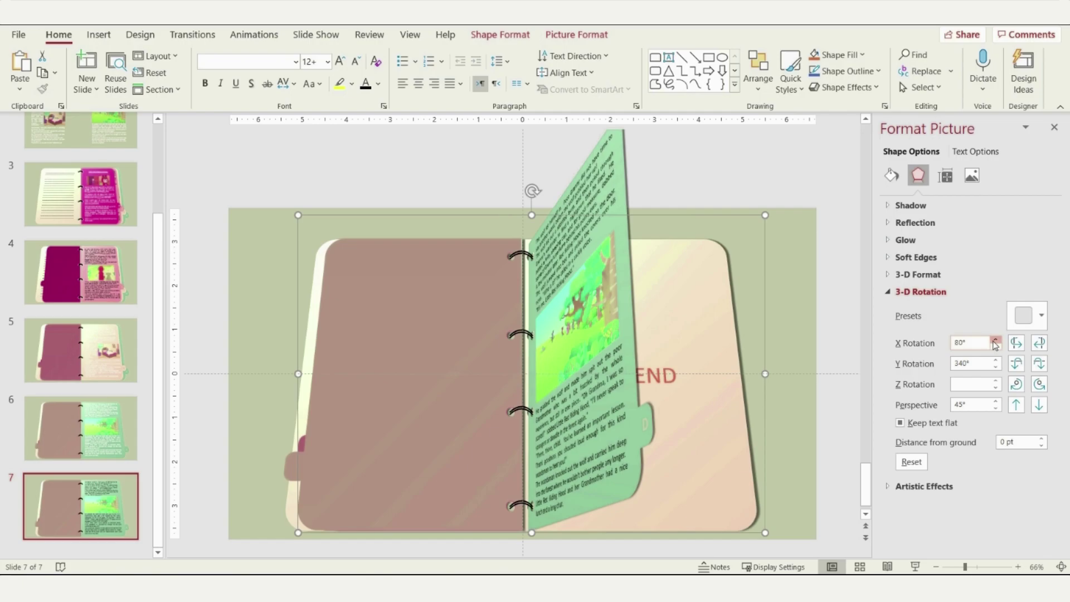
pyautogui.click(995, 341)
pyautogui.click(995, 341)
pyautogui.click(995, 341)
pyautogui.click(995, 341)
# Step: Bring green page D to the front, set its X rotation to 180° and delete its mirrored picture and text
pyautogui.rightClick(410, 151)
pyautogui.click(469, 270)
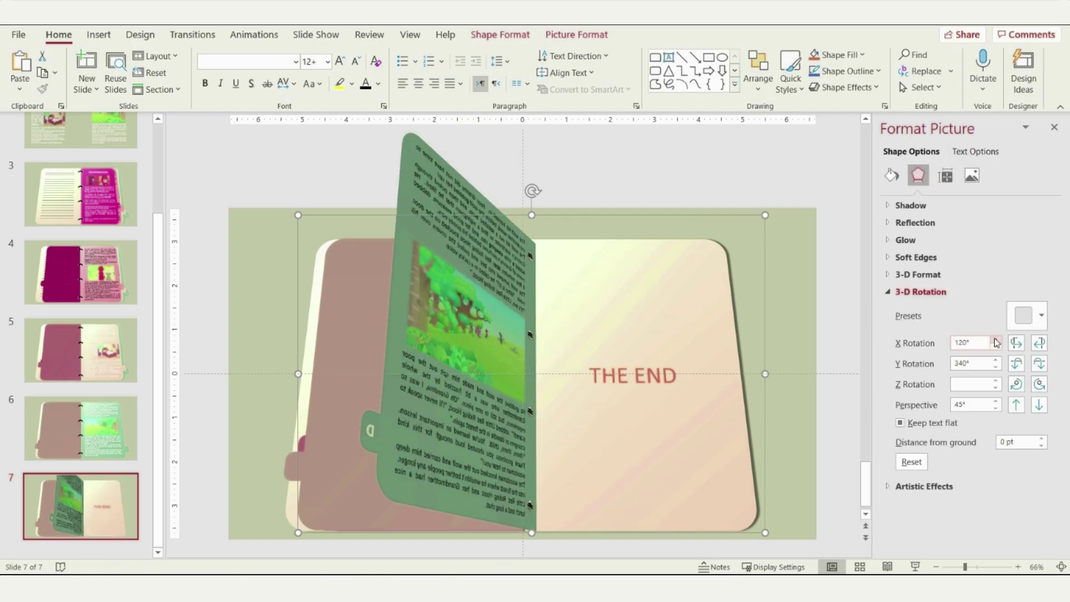
pyautogui.click(995, 341)
pyautogui.click(995, 340)
pyautogui.click(995, 340)
pyautogui.click(995, 341)
pyautogui.click(995, 341)
pyautogui.click(995, 341)
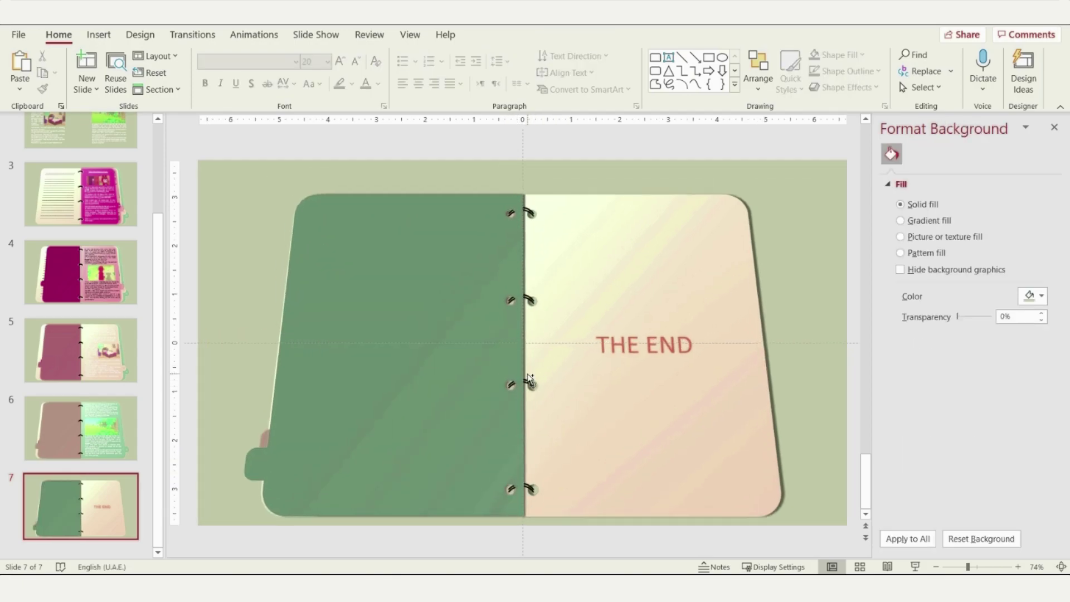
# Step: Bring all four binder rings to the front on slide 7, over the flipped green page D
pyautogui.keyDown('ctrl'); pyautogui.scroll(3, 529, 377); pyautogui.keyUp('ctrl')
pyautogui.click(551, 233)
pyautogui.scroll(-1, 553, 459)
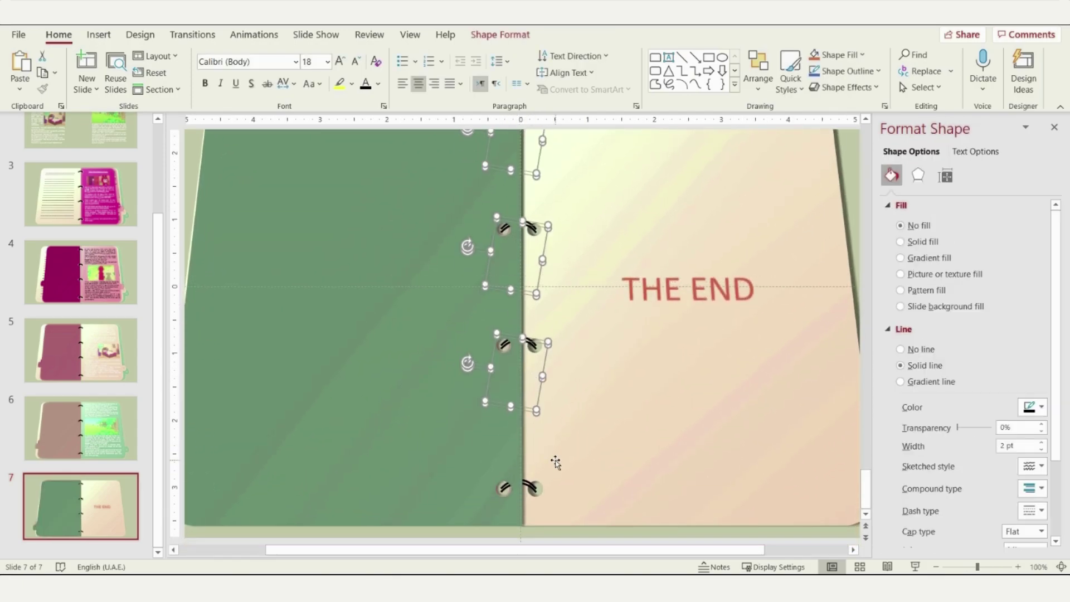
pyautogui.rightClick(527, 484)
pyautogui.click(585, 327)
pyautogui.keyDown('ctrl'); pyautogui.scroll(-3, 572, 378); pyautogui.keyUp('ctrl')
pyautogui.keyDown('ctrl'); pyautogui.scroll(-2, 570, 377); pyautogui.keyUp('ctrl')
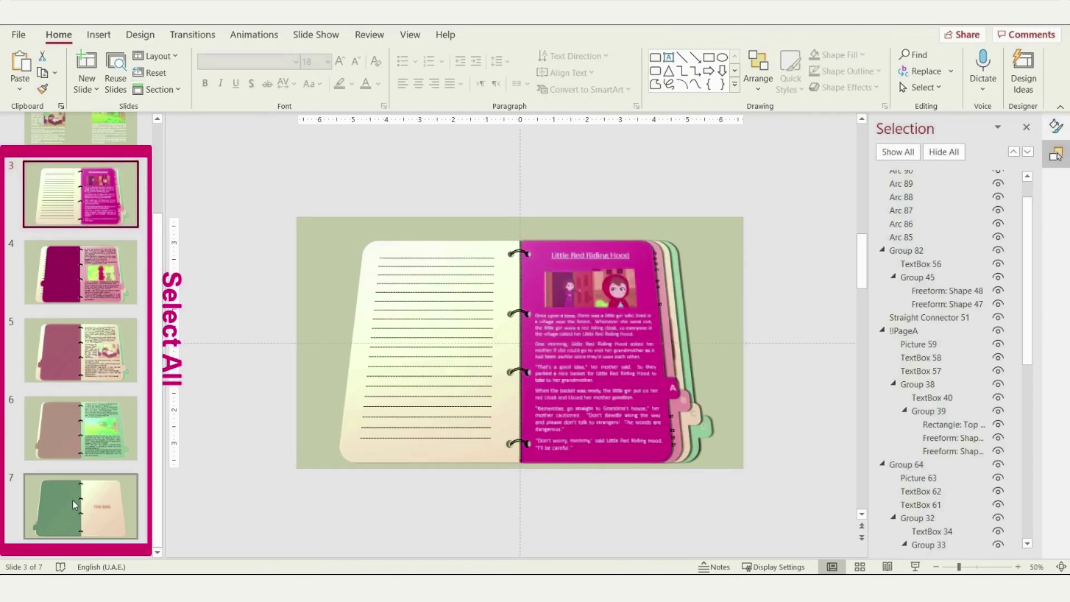
# Step: Apply the Morph transition to slides 3 through 7 together
pyautogui.keyDown('shift'); pyautogui.click(74, 504); pyautogui.keyUp('shift')
pyautogui.click(193, 34)
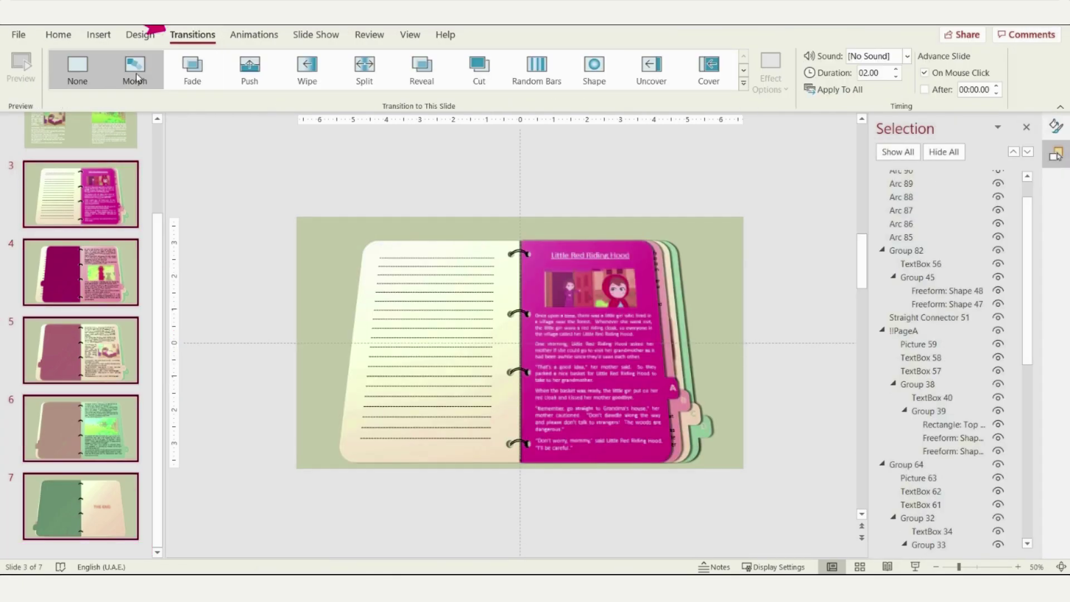
pyautogui.click(134, 70)
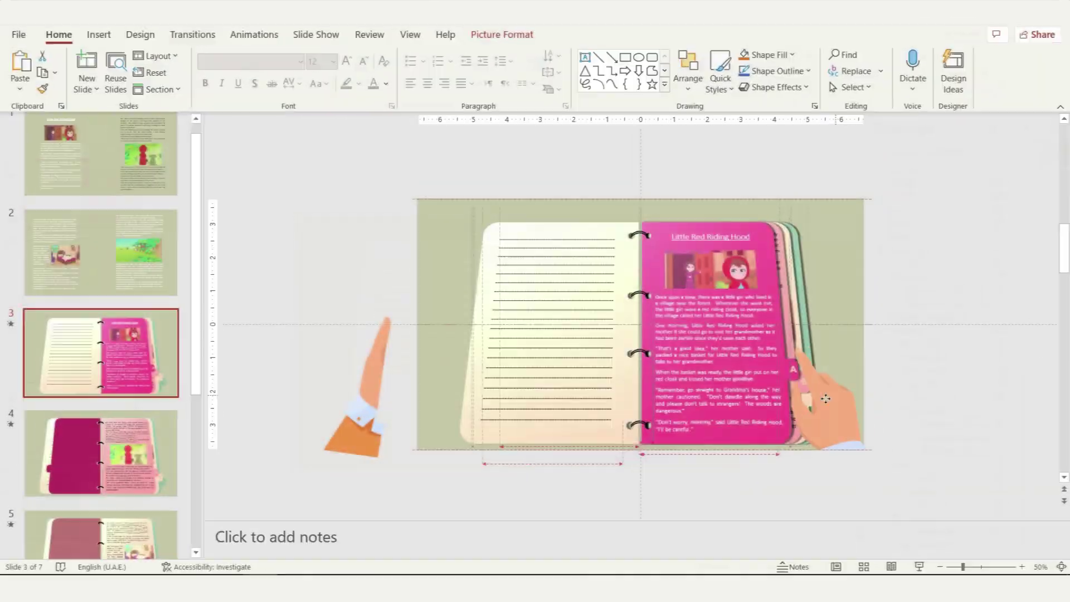
# Step: Position the two hand pictures over the book on slide 3 and send the wooden-table background picture to the back
pyautogui.moveTo(825, 398); pyautogui.dragTo(764, 399)
pyautogui.moveTo(366, 445); pyautogui.dragTo(449, 416)
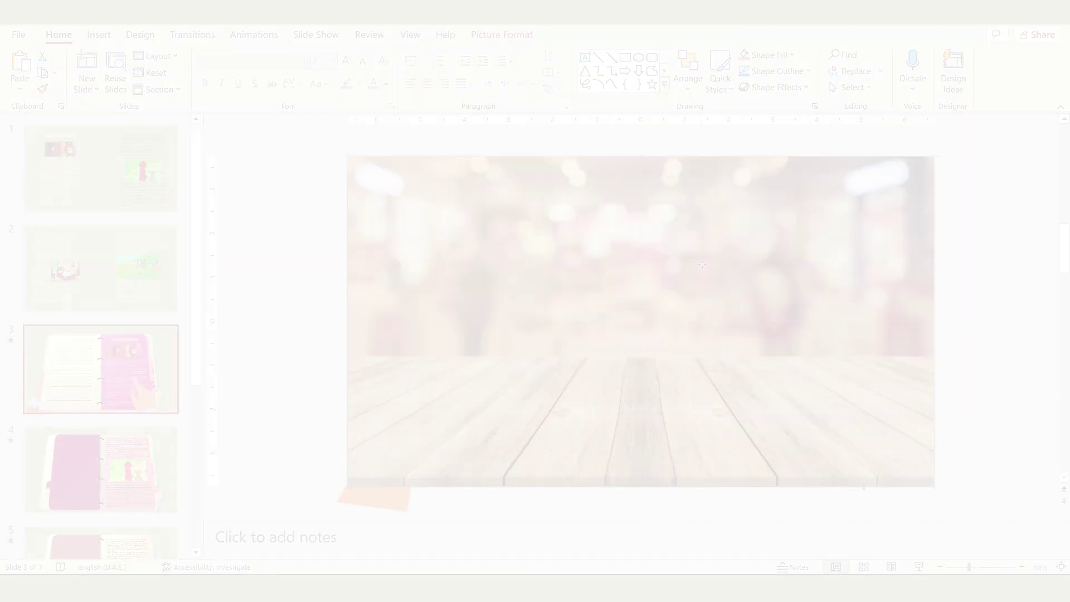
pyautogui.rightClick(704, 266)
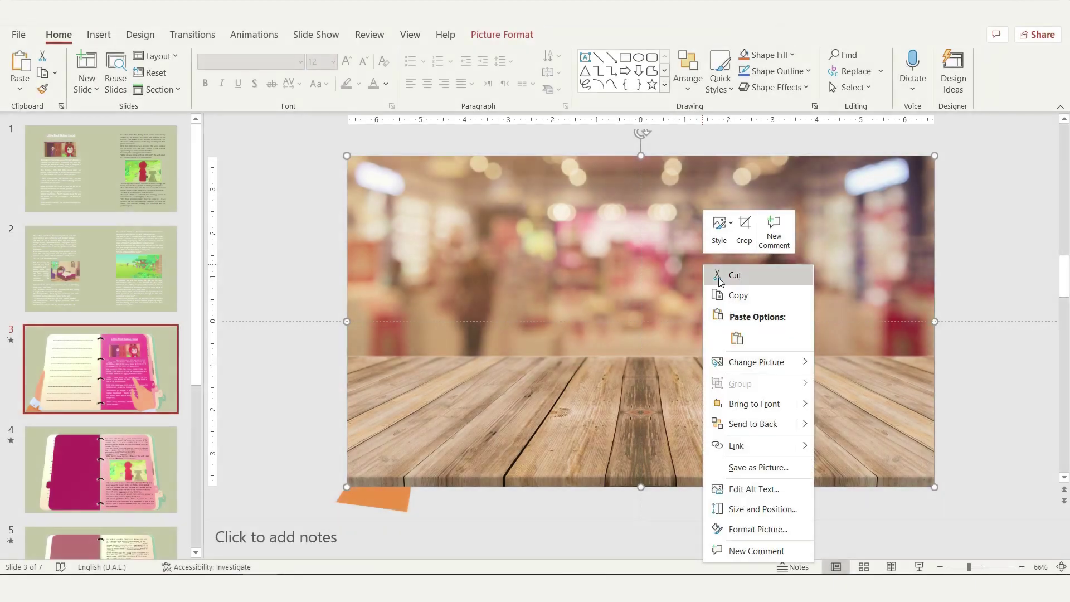
pyautogui.click(762, 425)
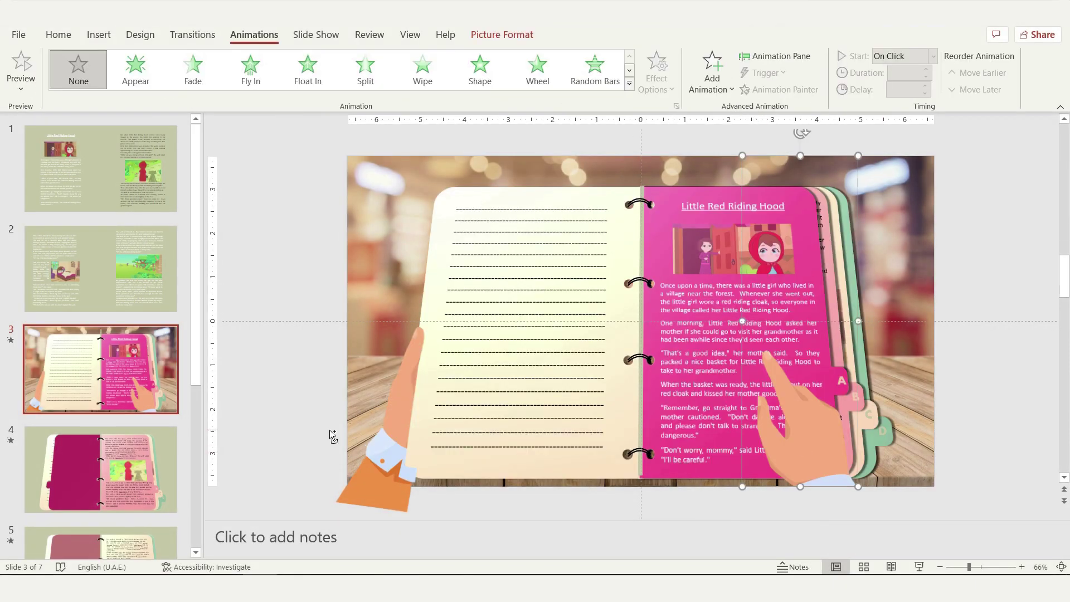
# Step: Copy both hands and the background picture from slide 3 onto slide 4, and send the background behind the book
pyautogui.keyDown('shift'); pyautogui.click(377, 453); pyautogui.keyUp('shift')
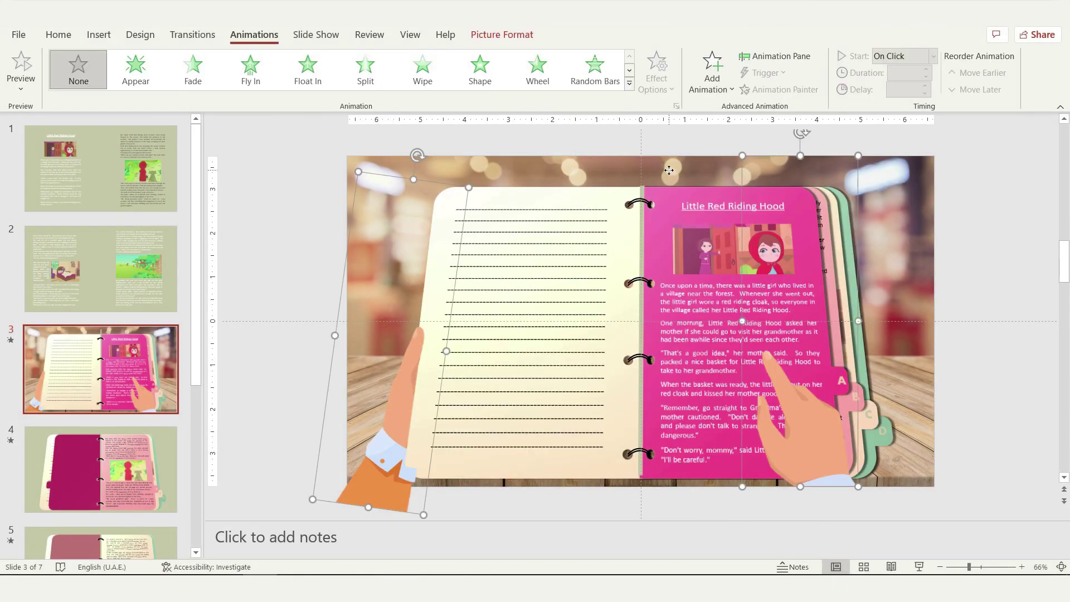
pyautogui.click(136, 467)
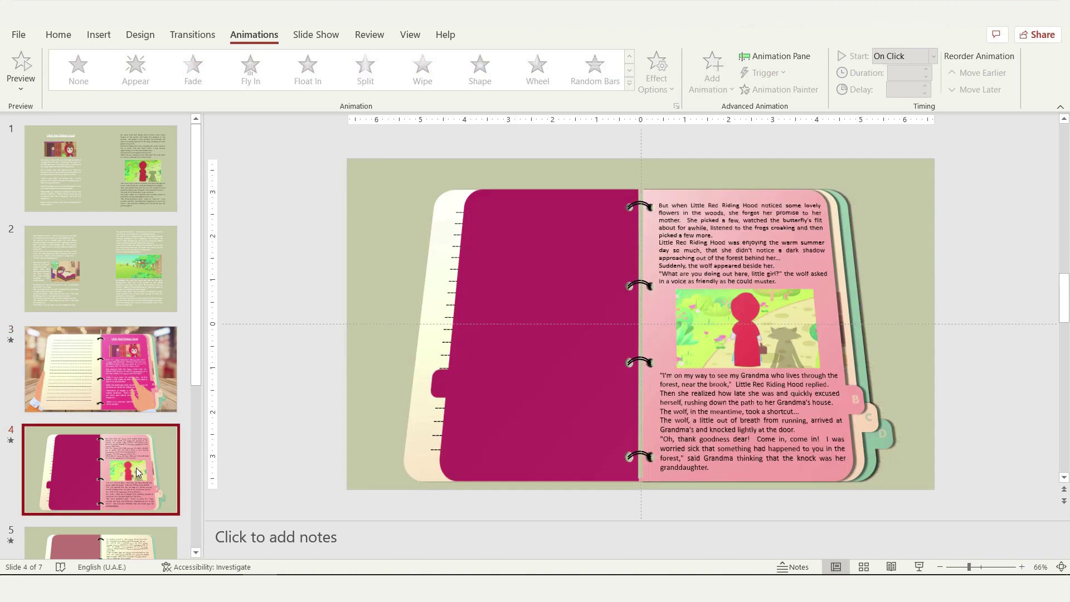
pyautogui.hotkey('ctrl', 'v')
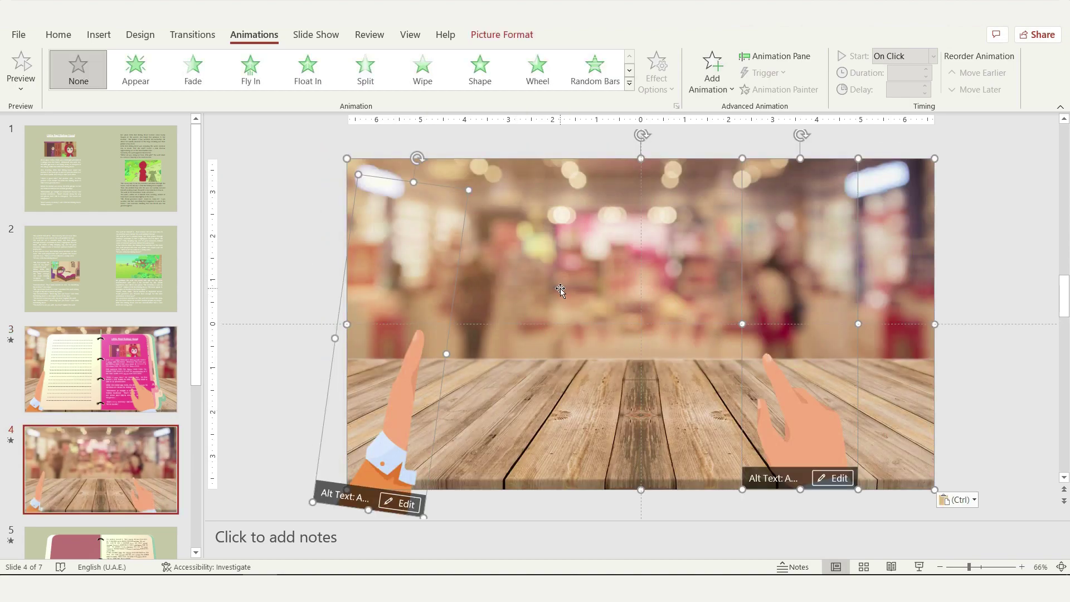
pyautogui.click(560, 289)
pyautogui.rightClick(533, 259)
pyautogui.click(572, 422)
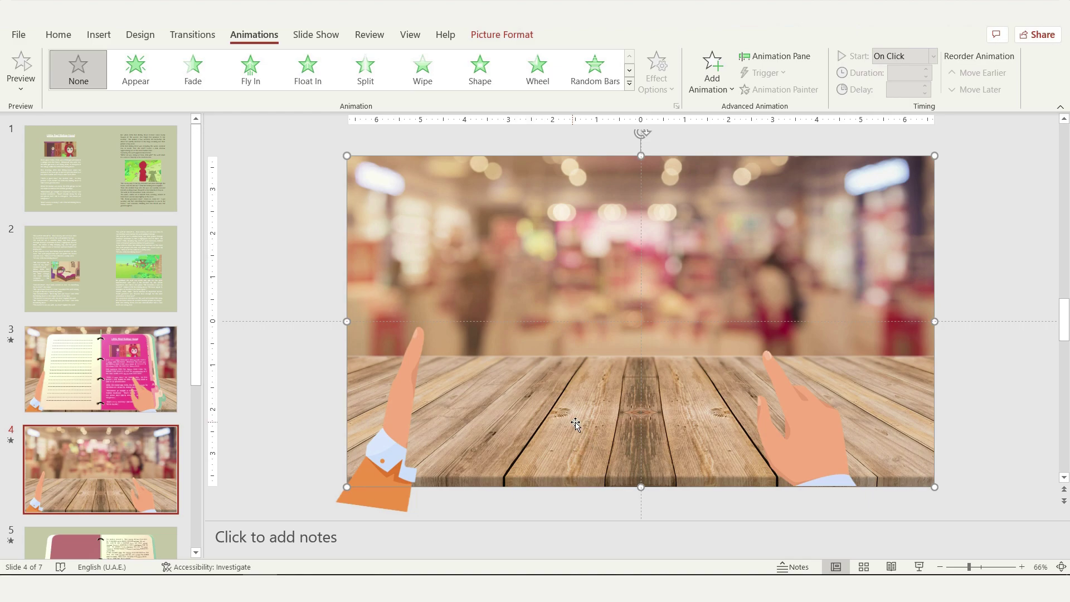
pyautogui.click(369, 279)
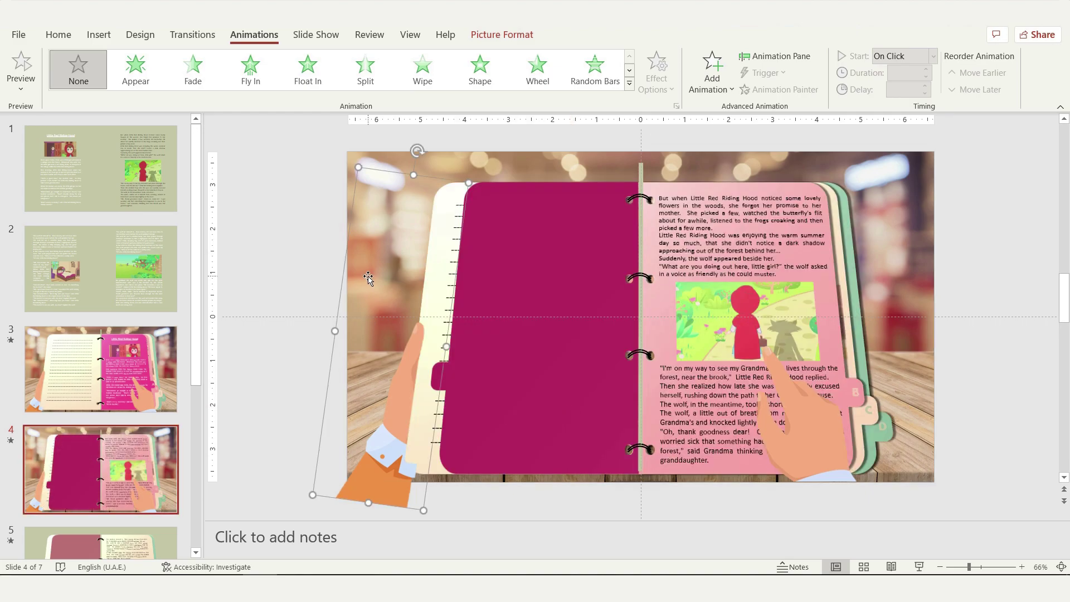
# Step: Copy the wooden-table background picture from slide 4 onto slide 5 and send it to the back
pyautogui.click(477, 170)
pyautogui.moveTo(194, 341); pyautogui.dragTo(193, 504)
pyautogui.click(170, 316)
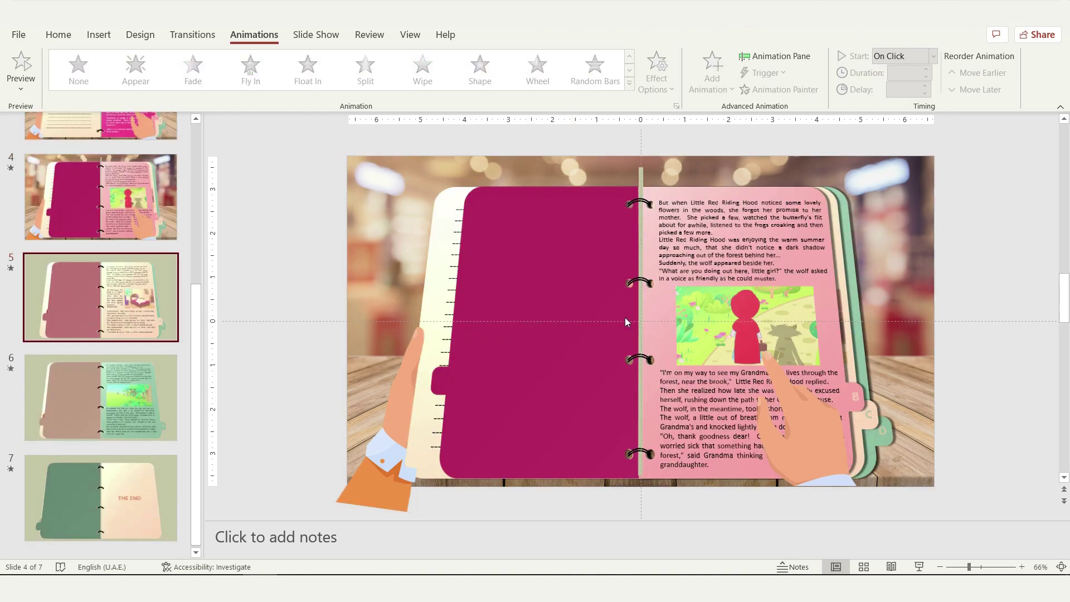
pyautogui.click(624, 316)
pyautogui.rightClick(626, 317)
pyautogui.press('Escape')
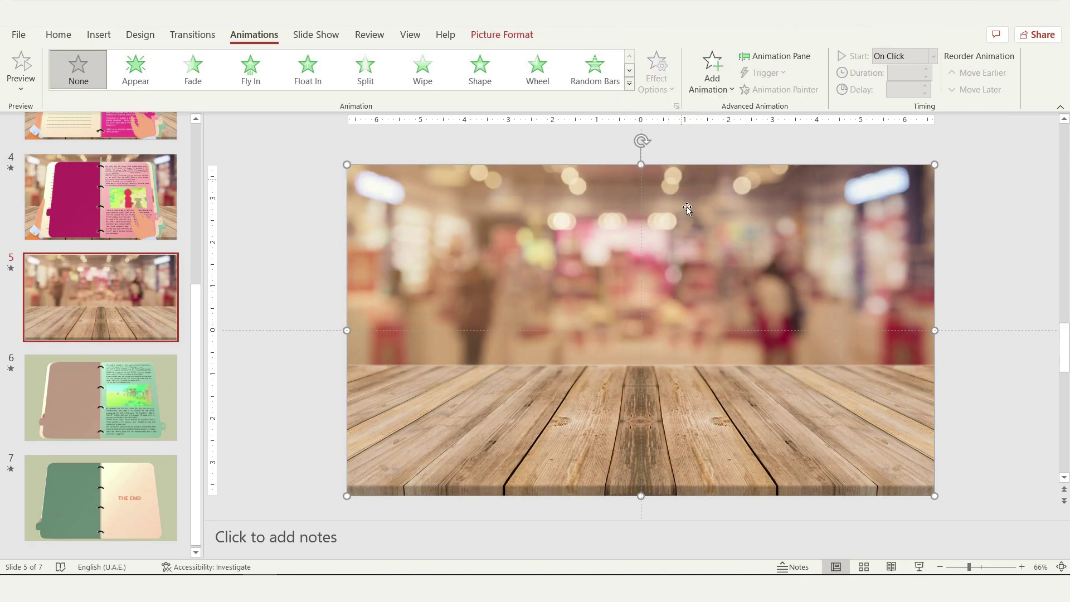
# Step: Copy the background picture from slide 5 onto slide 6 and send it behind the book
pyautogui.click(161, 424)
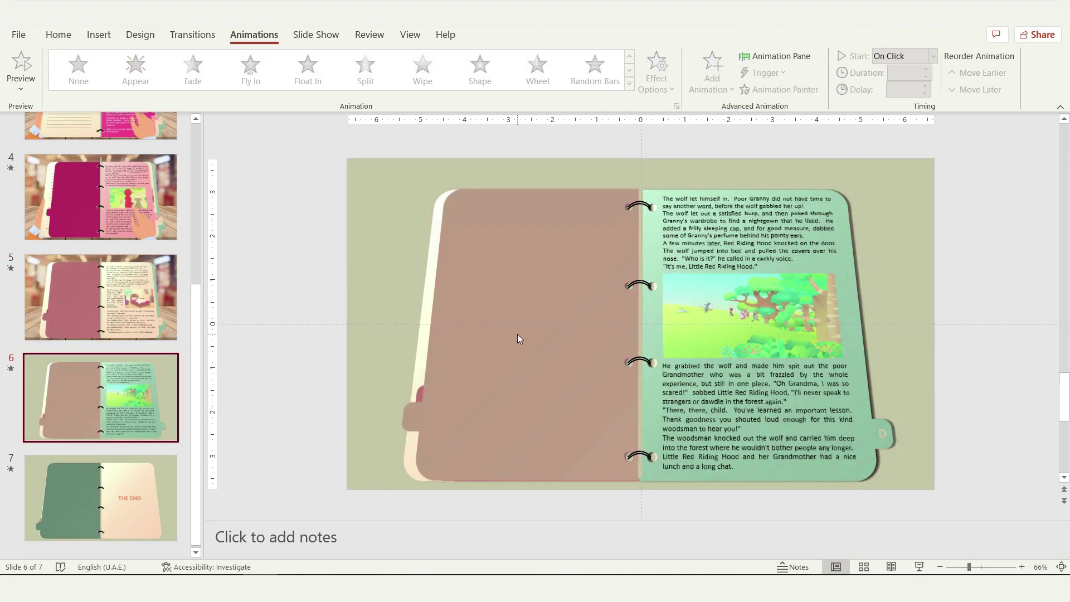
pyautogui.press('Up')
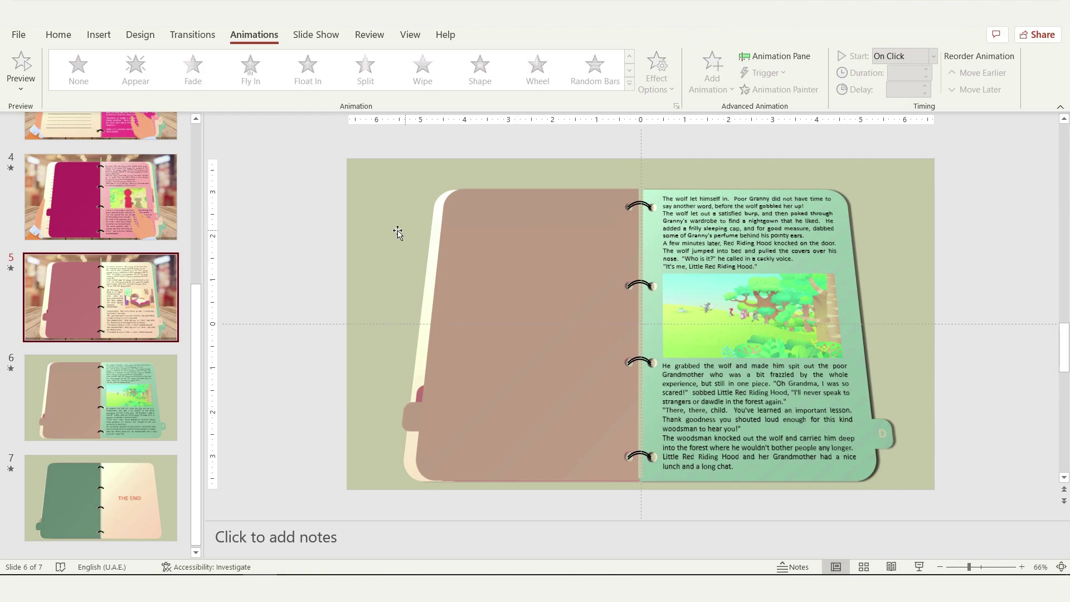
pyautogui.click(398, 233)
pyautogui.hotkey('ctrl', 'c')
pyautogui.click(64, 406)
pyautogui.hotkey('ctrl', 'v')
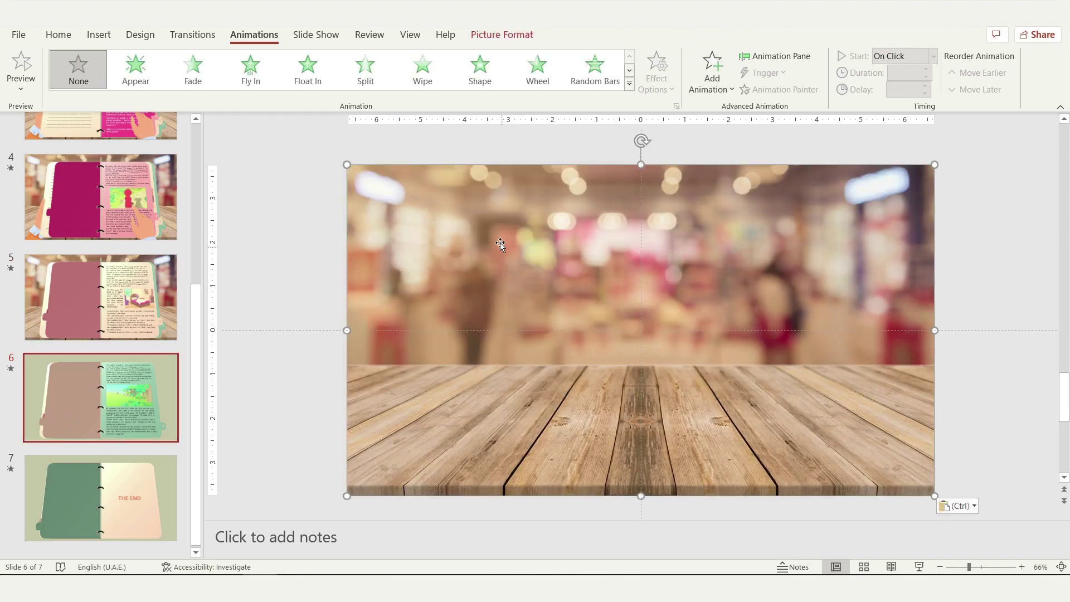
pyautogui.rightClick(500, 243)
pyautogui.click(524, 397)
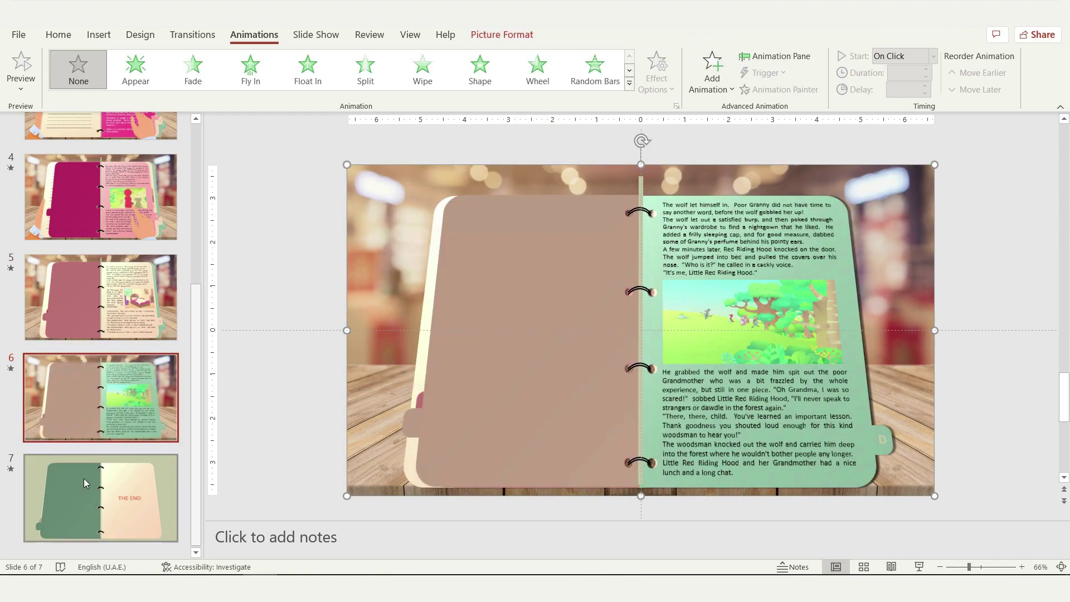
# Step: Paste the background picture onto slide 7 and send it behind the book
pyautogui.click(86, 482)
pyautogui.hotkey('ctrl', 'v')
pyautogui.rightClick(385, 259)
pyautogui.click(440, 418)
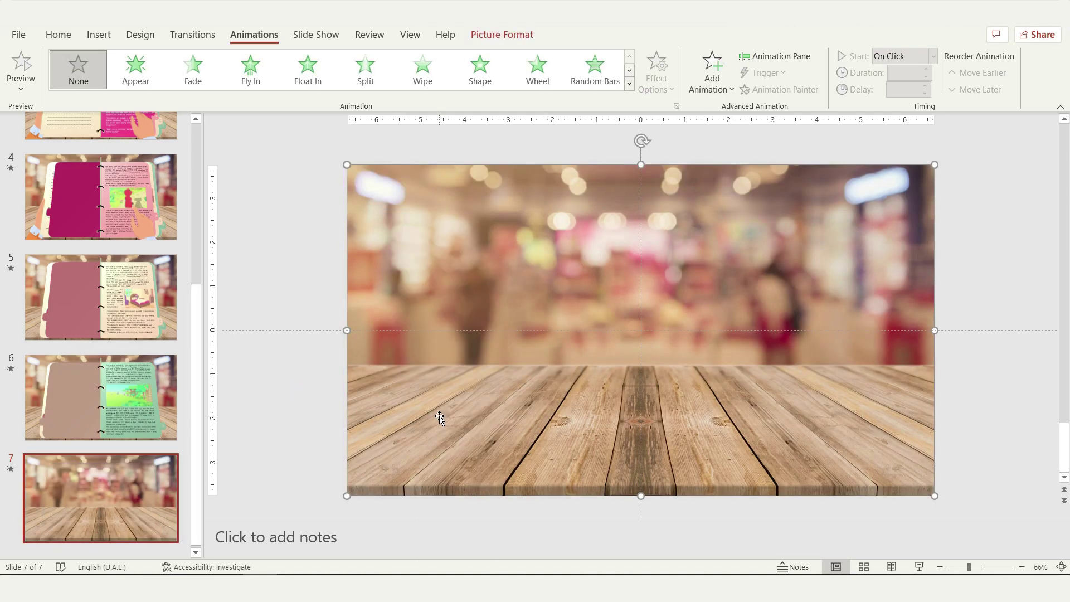
# Step: Apply a shadow preset with a 45° angle and 3 pt distance to the pointing hand over the magenta page on slide 3
pyautogui.moveTo(195, 325); pyautogui.dragTo(195, 234)
pyautogui.click(42, 281)
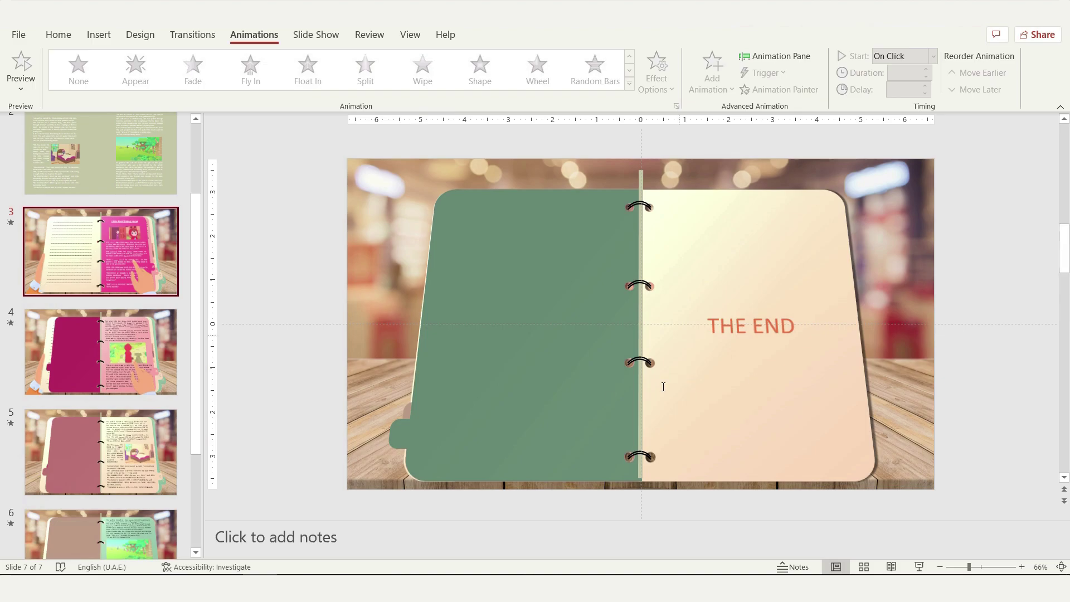
pyautogui.click(804, 410)
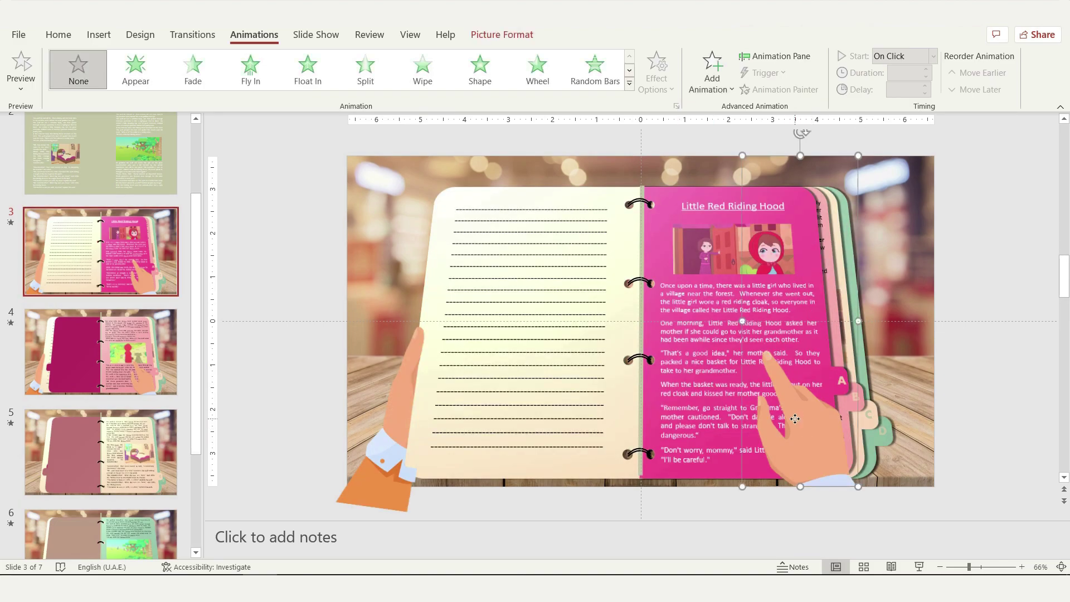
pyautogui.rightClick(794, 418)
pyautogui.click(834, 385)
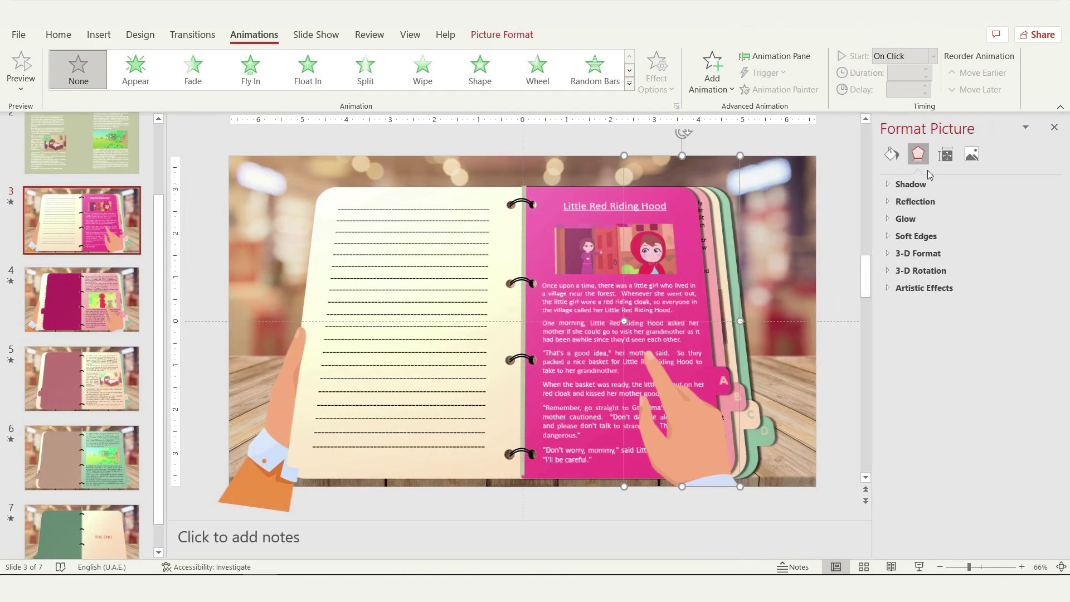
pyautogui.click(941, 183)
pyautogui.click(1040, 205)
pyautogui.click(957, 316)
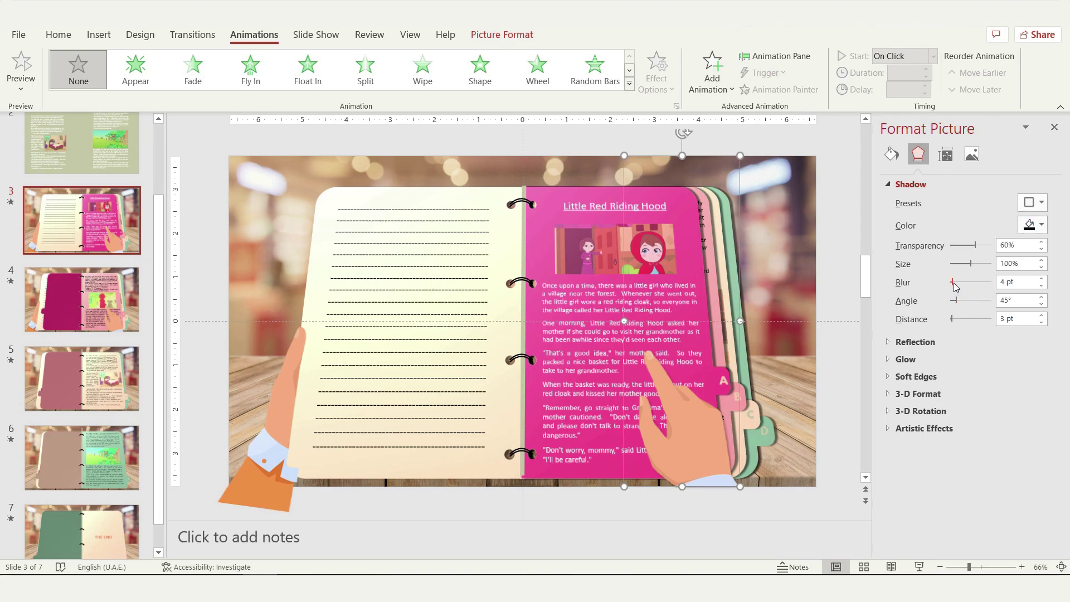
# Step: Set the blur of the pointing hand's shadow to 30 pt
pyautogui.moveTo(954, 283); pyautogui.dragTo(959, 284)
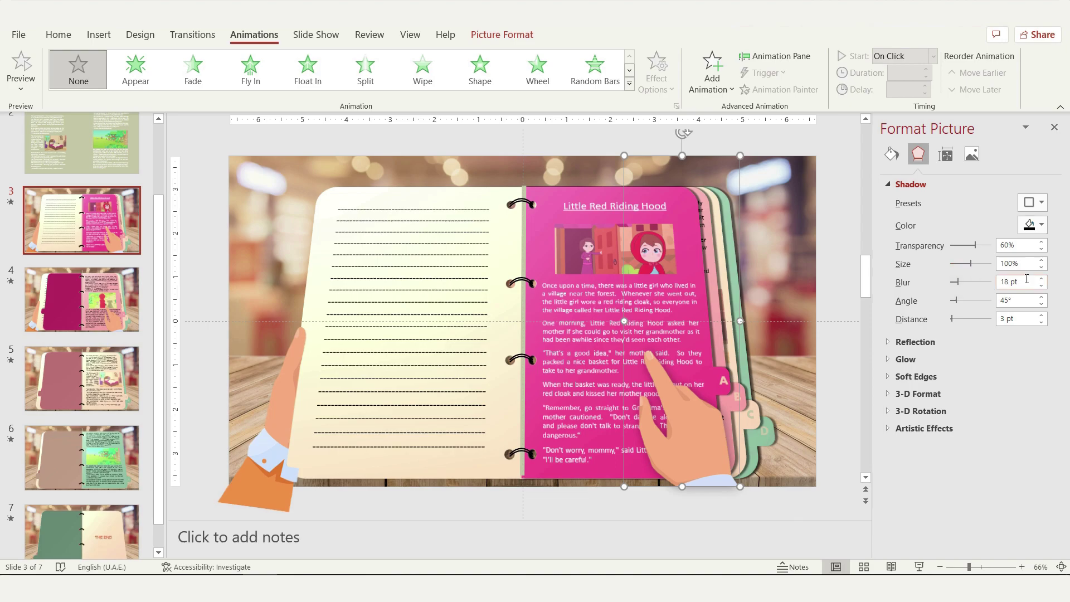
pyautogui.write('30')
pyautogui.press('Return')
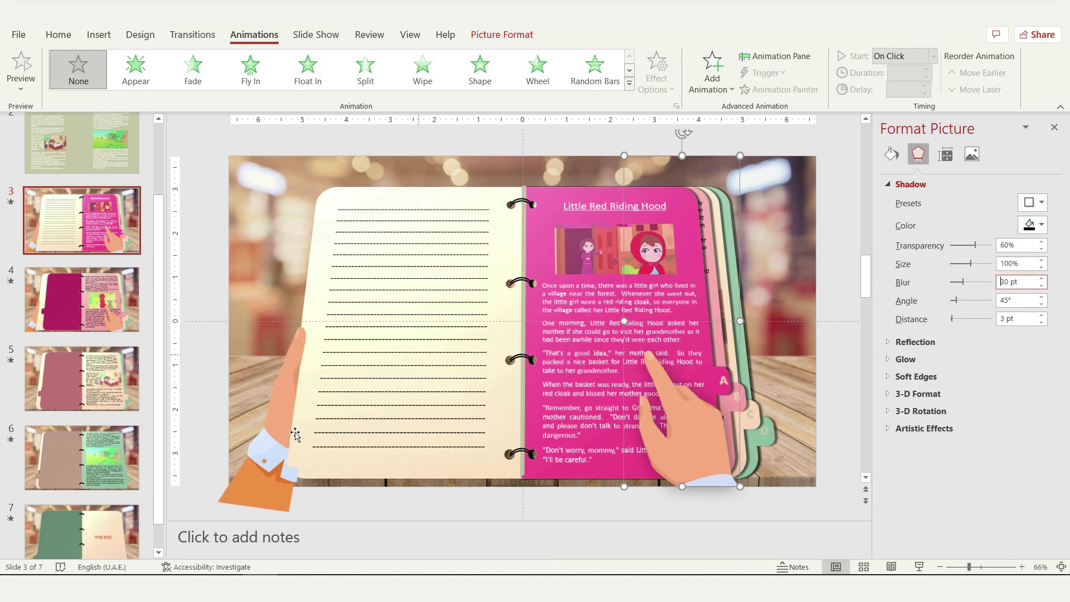